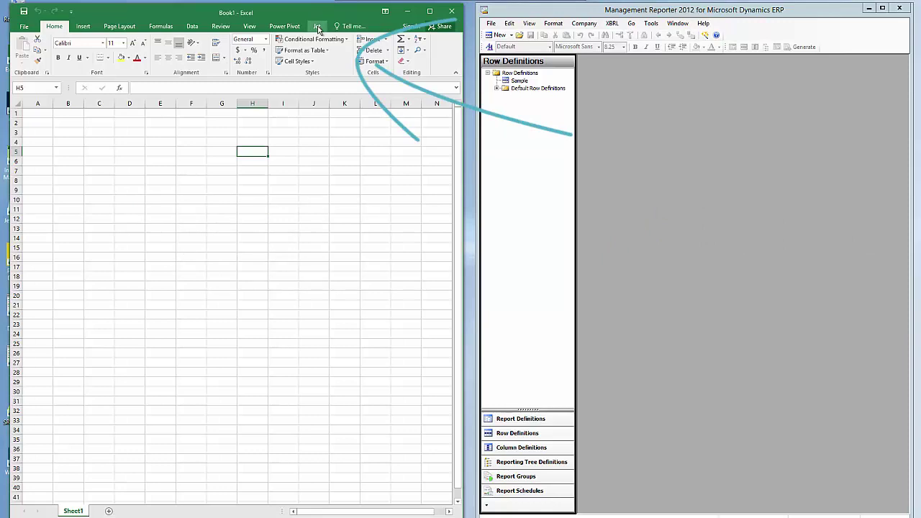
From the Jet tab, start a new Management Reporter row definition with row codes 100, 130, 160 onward
{"action": "left_click", "coordinate": [317, 27]}
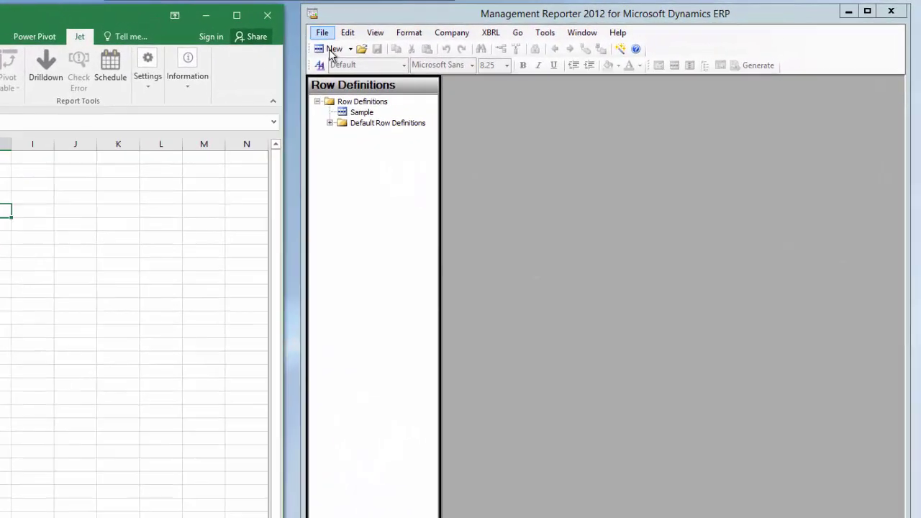
{"action": "left_click", "coordinate": [306, 52]}
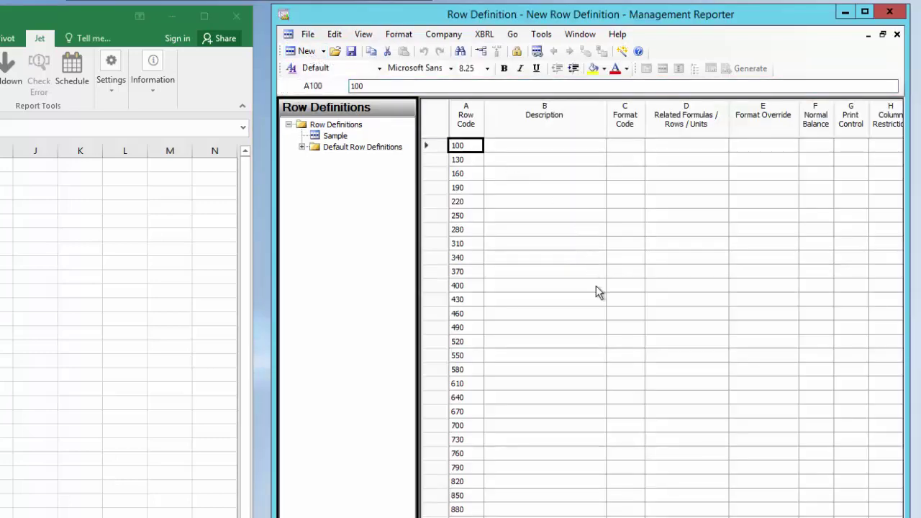
Enter 'Sales' as row 100's description, style it Column Headers, and set format code DES
{"action": "left_click", "coordinate": [530, 147]}
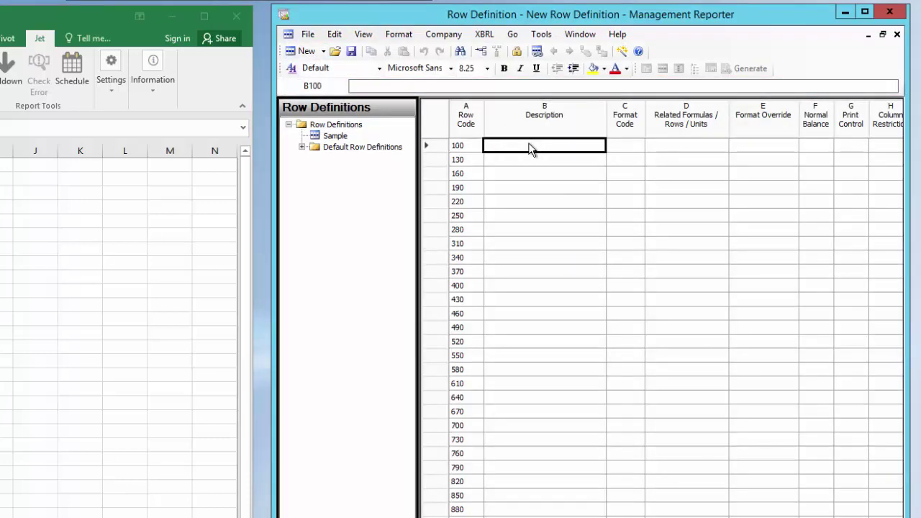
{"action": "type", "text": "Sales"}
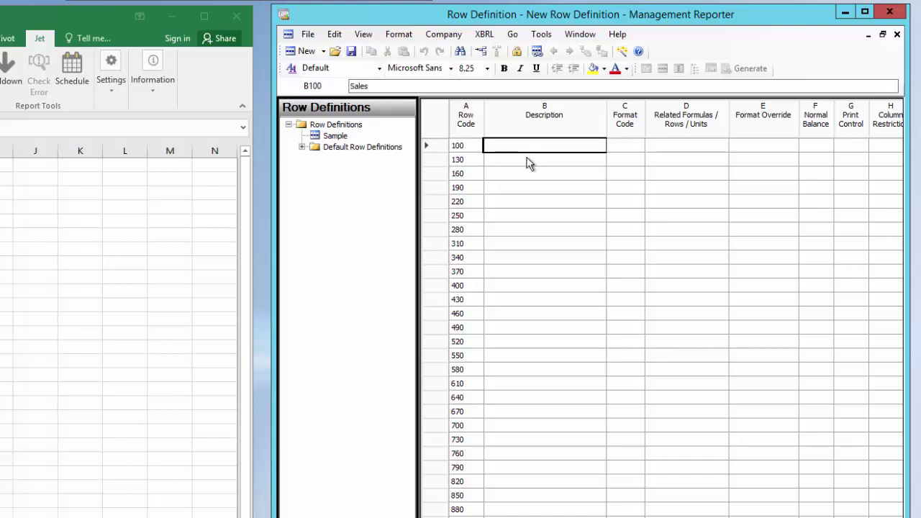
{"action": "key", "text": "Tab"}
{"action": "left_click", "coordinate": [525, 150]}
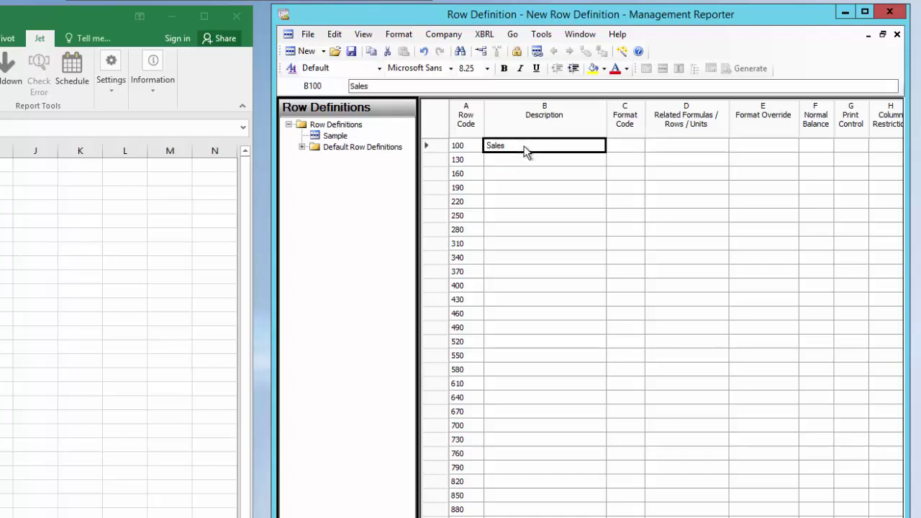
{"action": "left_click", "coordinate": [380, 68]}
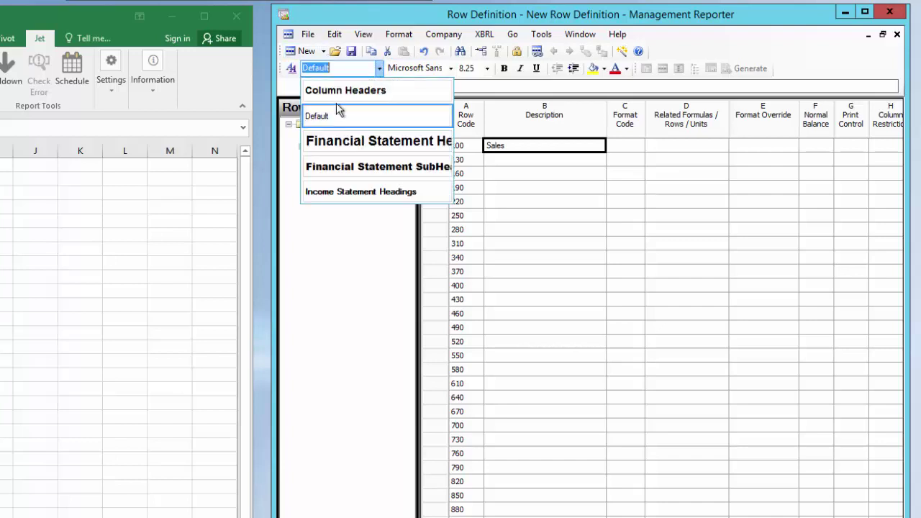
{"action": "left_click", "coordinate": [338, 91]}
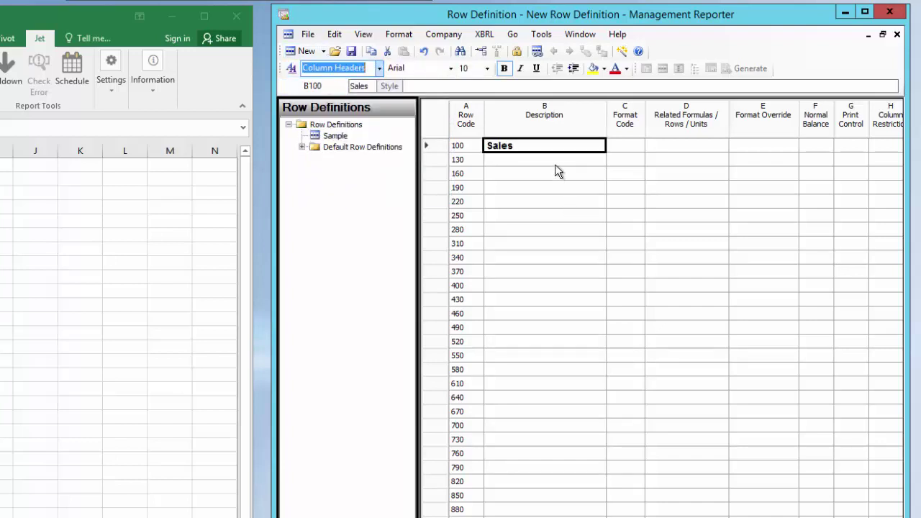
{"action": "left_click", "coordinate": [629, 147]}
{"action": "left_click", "coordinate": [637, 147]}
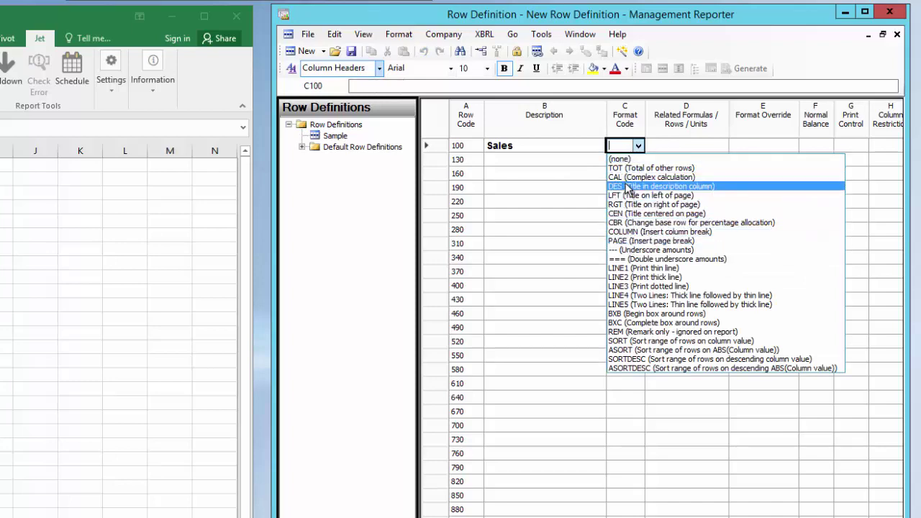
{"action": "left_click", "coordinate": [627, 186]}
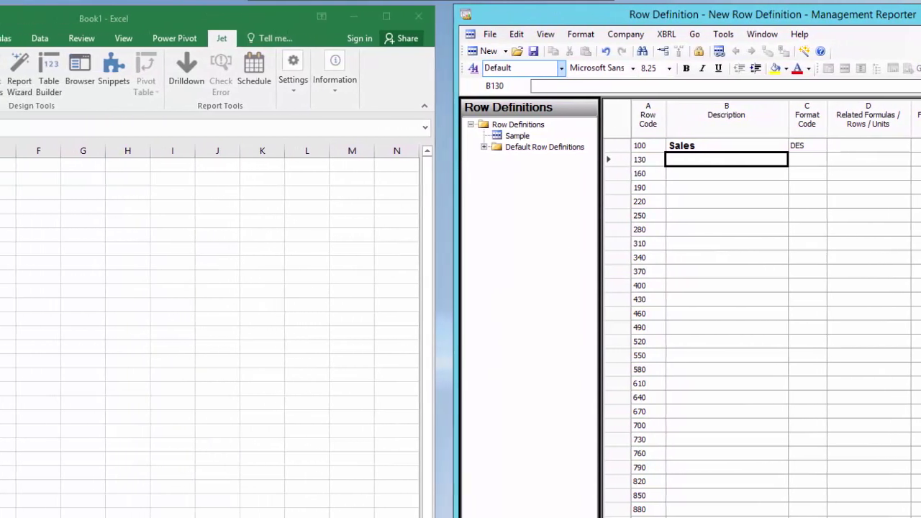
Type 'Sales' in D9 and give it the Accent5 cell style in bold
{"action": "left_click", "coordinate": [86, 278]}
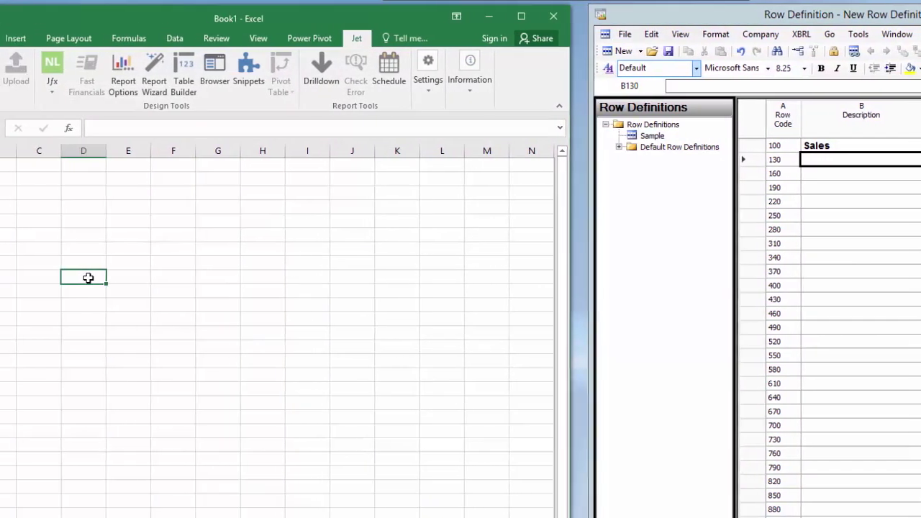
{"action": "type", "text": "Sales"}
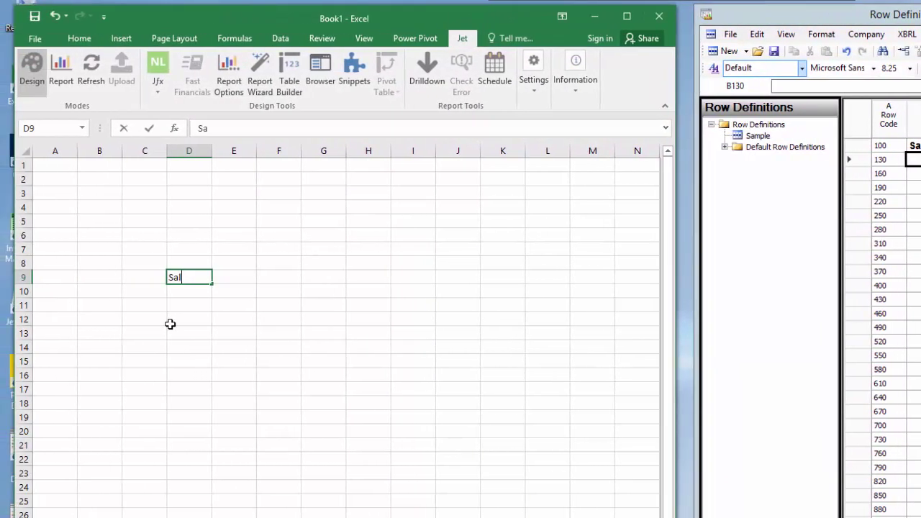
{"action": "key", "text": "Return"}
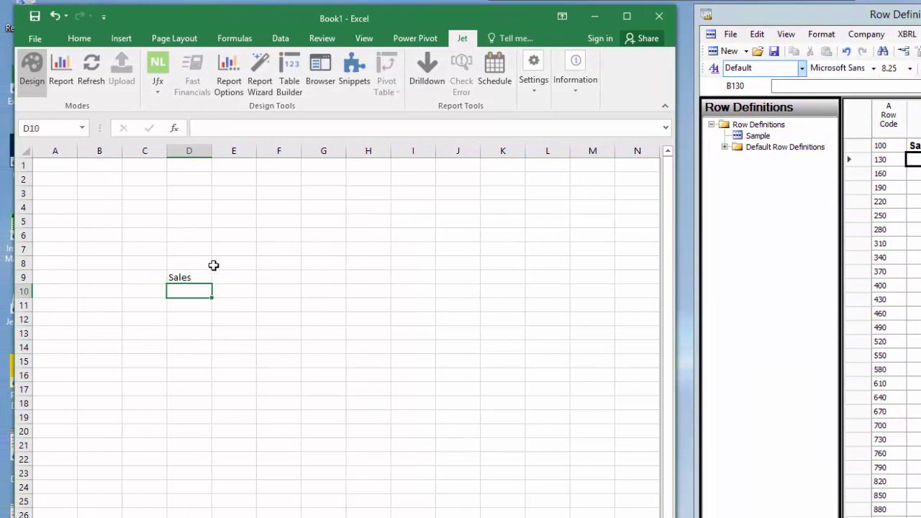
{"action": "left_click", "coordinate": [185, 276]}
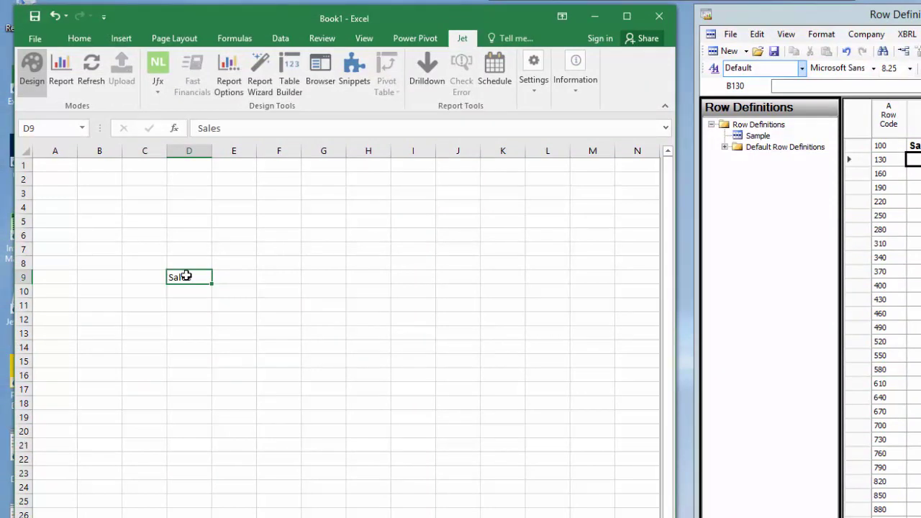
{"action": "left_click", "coordinate": [90, 38]}
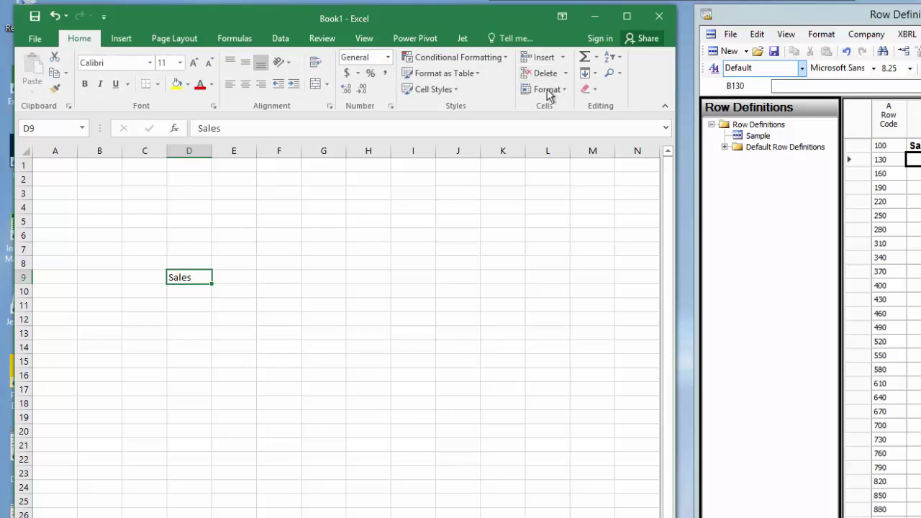
{"action": "left_click", "coordinate": [450, 90]}
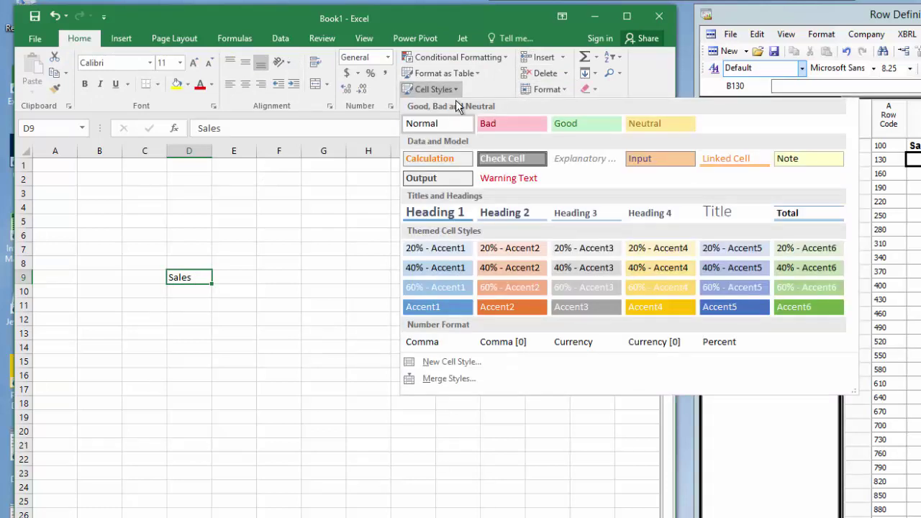
{"action": "left_click", "coordinate": [728, 312]}
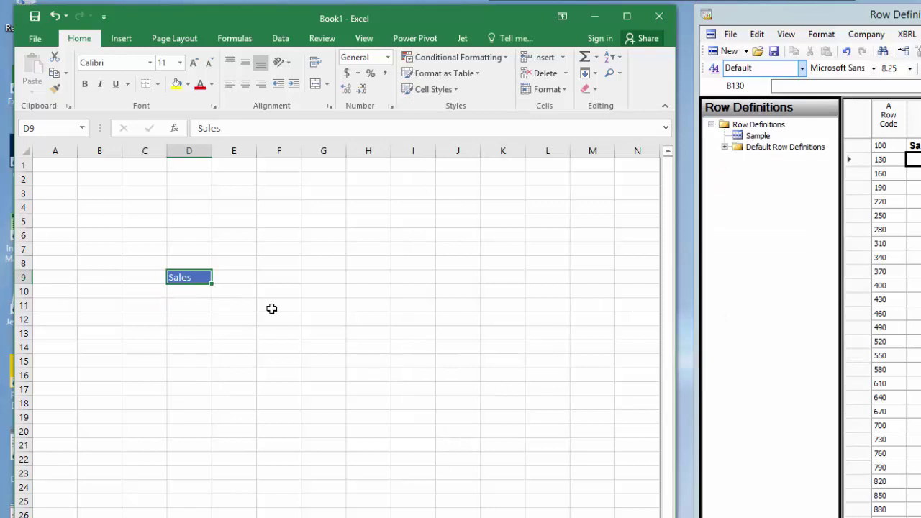
{"action": "left_click", "coordinate": [85, 84]}
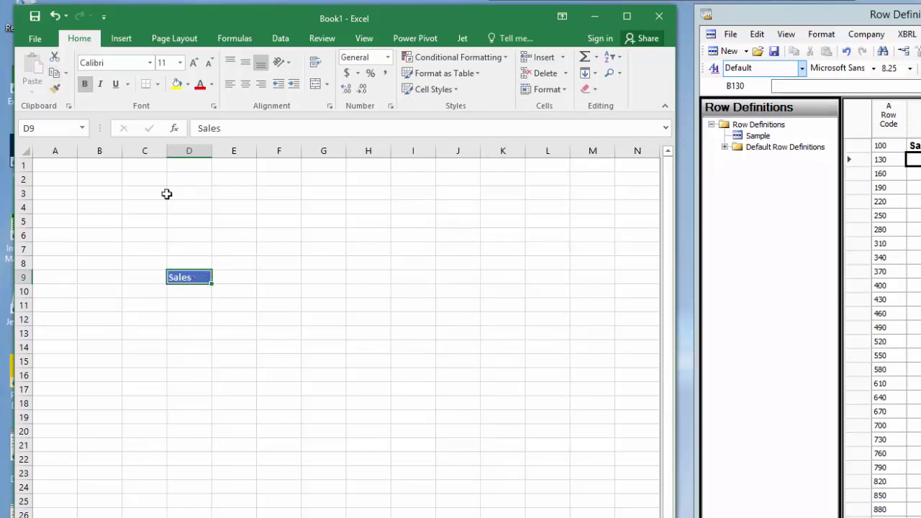
Copy the Sales heading format across E9:H9 with Format Painter, then return to Management Reporter
{"action": "left_click", "coordinate": [55, 88]}
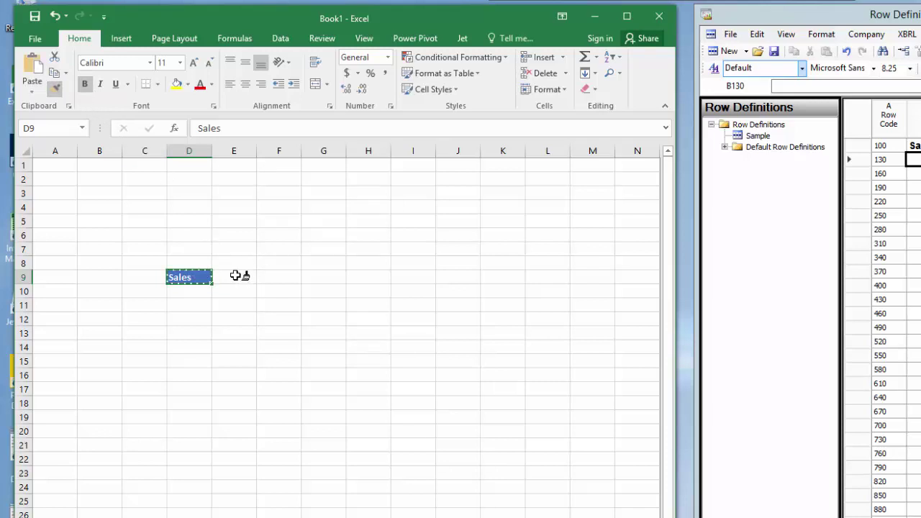
{"action": "left_click_drag", "start_coordinate": [235, 276], "coordinate": [359, 283]}
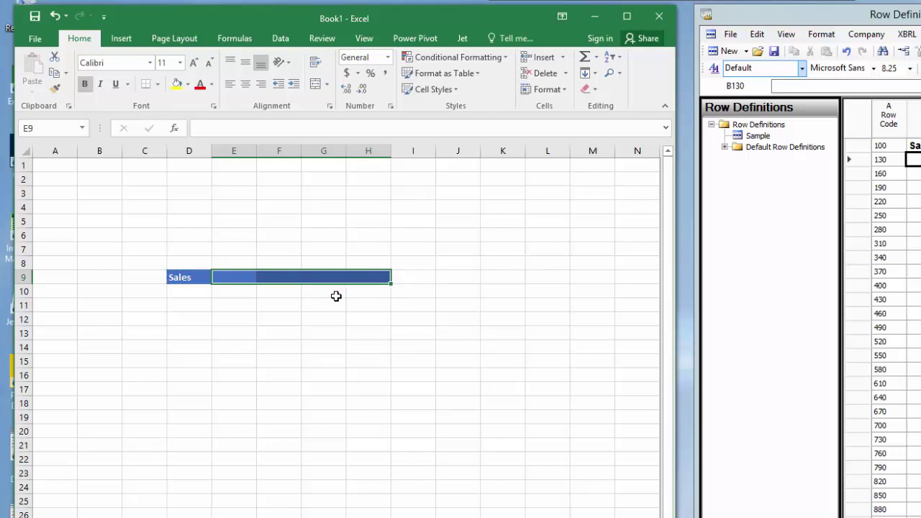
{"action": "left_click", "coordinate": [214, 350]}
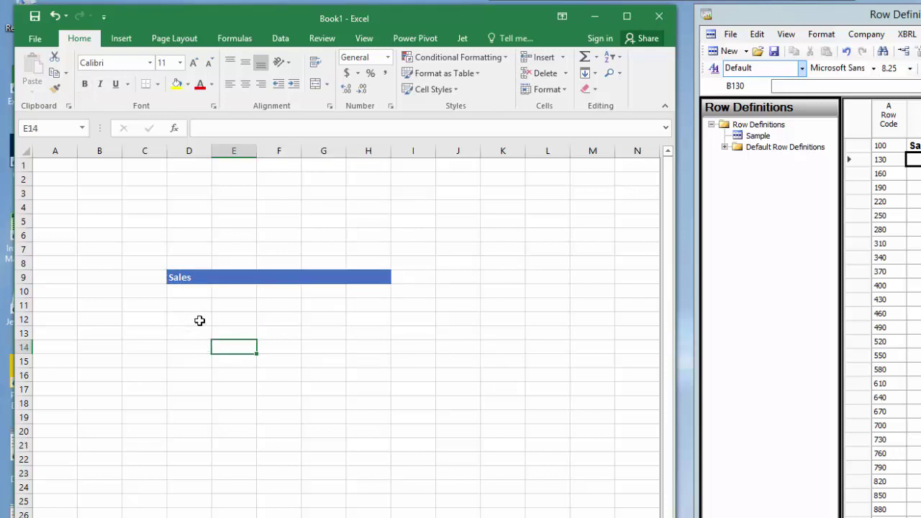
{"action": "key", "text": "alt+Tab"}
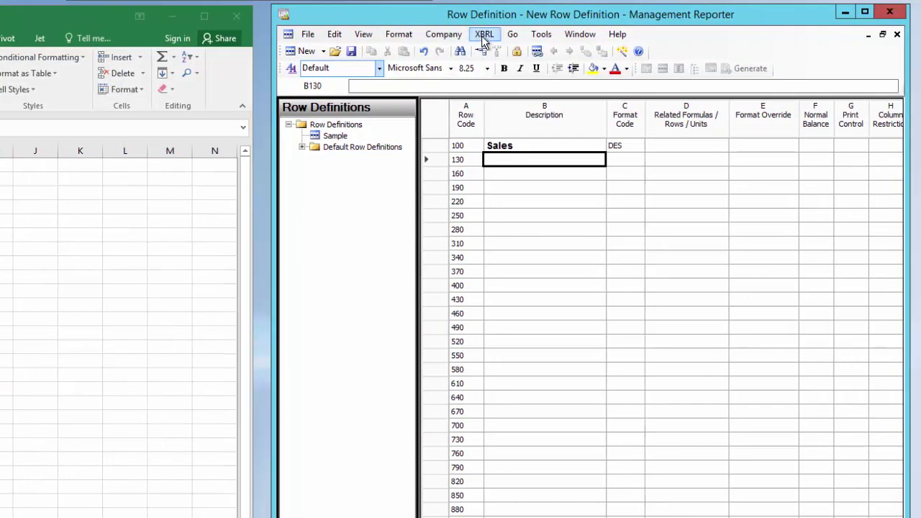
Open Insert Rows from Dimensions, setting Division to &&& and Department to &&
{"action": "left_click", "coordinate": [335, 40]}
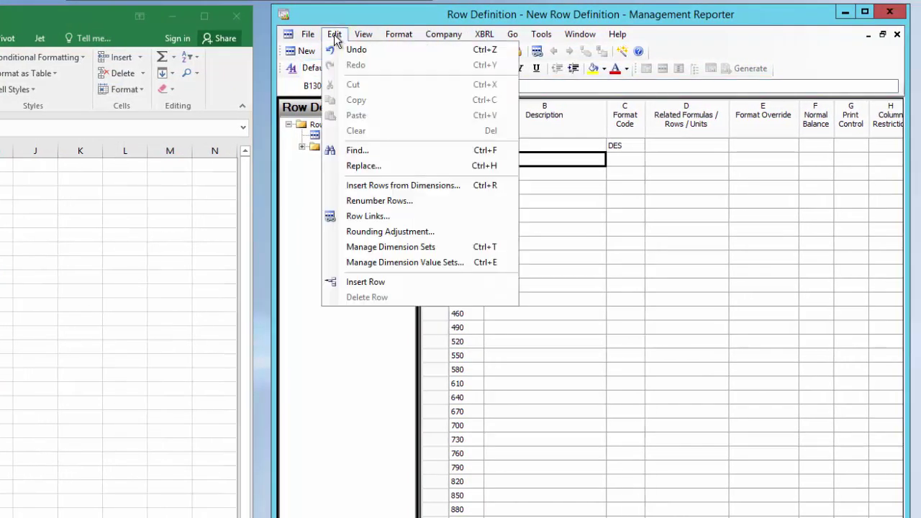
{"action": "left_click", "coordinate": [360, 189]}
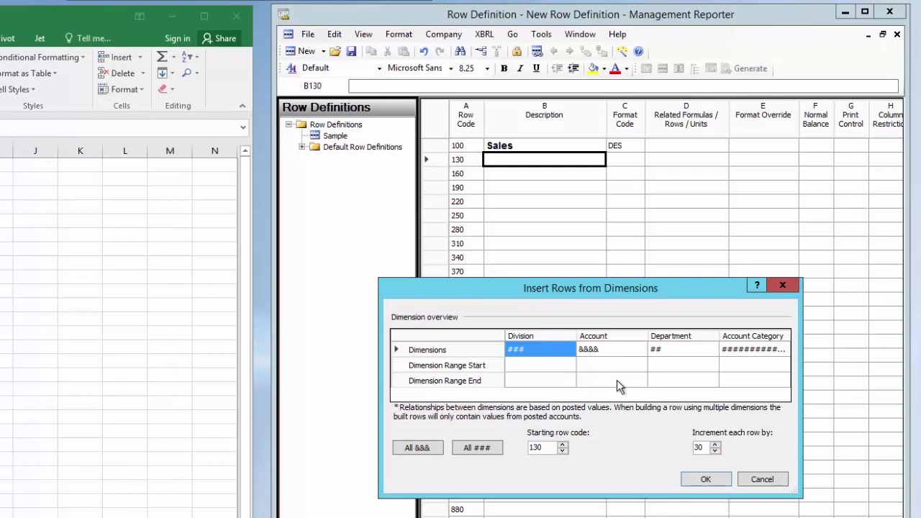
{"action": "left_click", "coordinate": [437, 447]}
{"action": "left_click", "coordinate": [432, 447]}
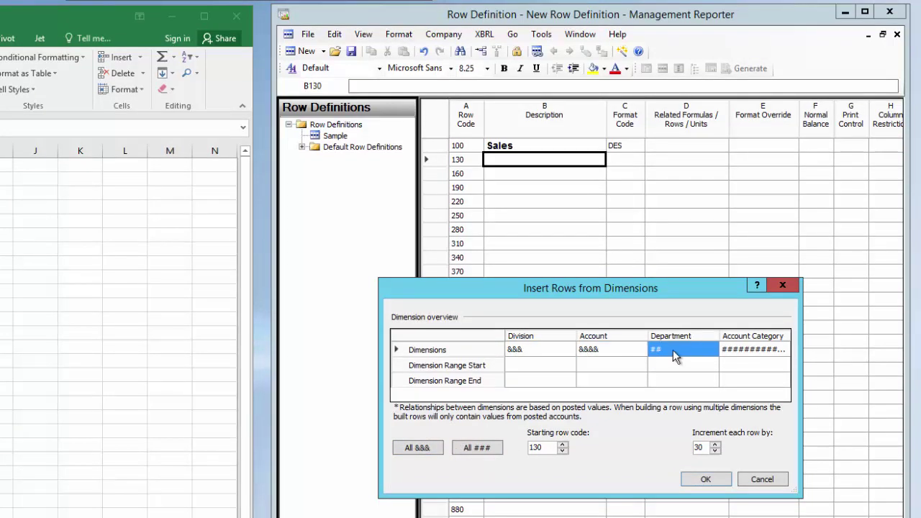
{"action": "left_click", "coordinate": [410, 449]}
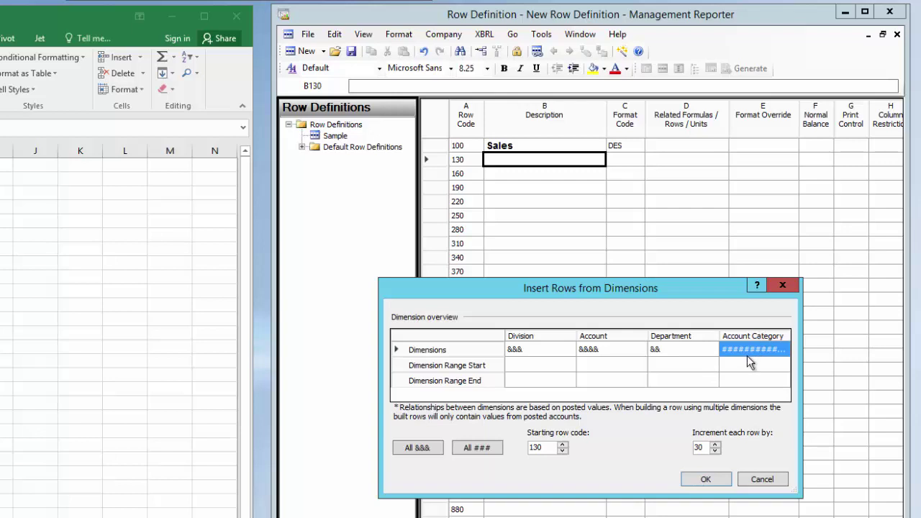
Enter an Account range from 4000 to 4500
{"action": "left_click", "coordinate": [774, 349]}
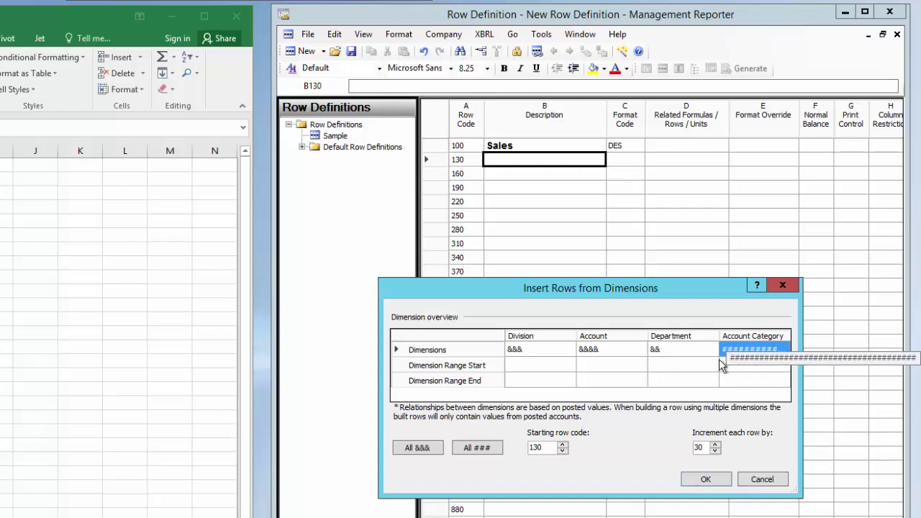
{"action": "left_click", "coordinate": [607, 368]}
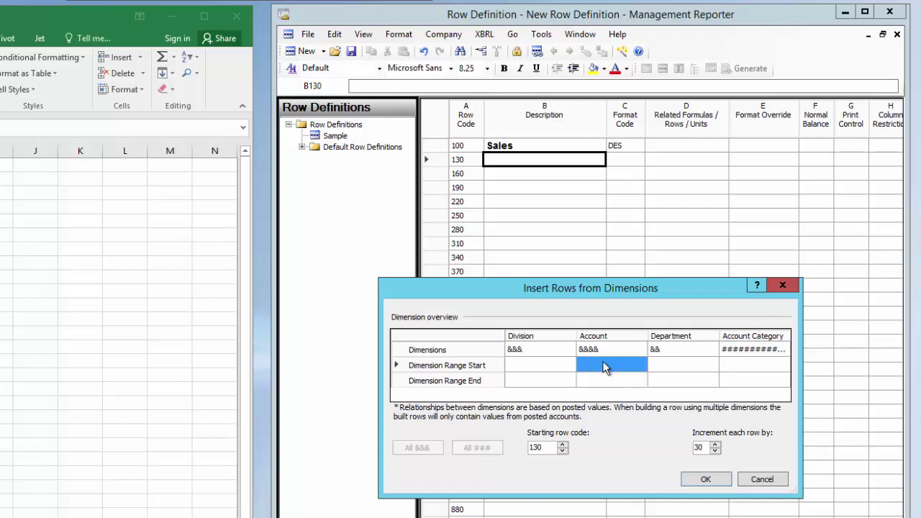
{"action": "type", "text": "4000"}
{"action": "key", "text": "Return"}
{"action": "type", "text": "4500"}
{"action": "left_click", "coordinate": [709, 479]}
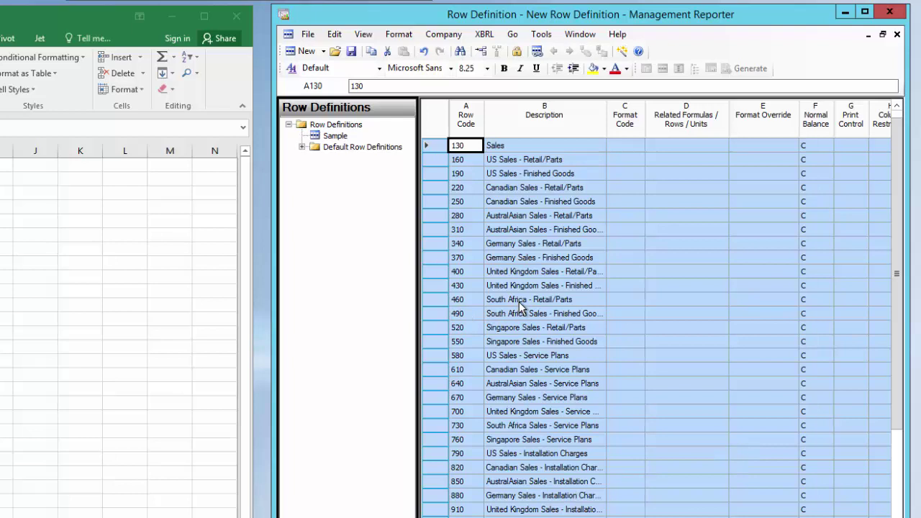
{"action": "scroll", "coordinate": [647, 288], "scroll_direction": "right", "scroll_amount": 3}
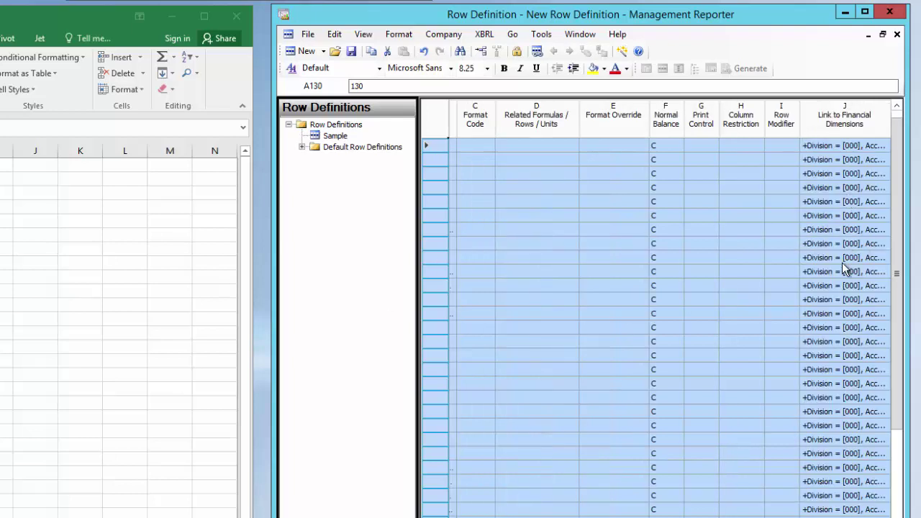
{"action": "left_click_drag", "start_coordinate": [766, 119], "coordinate": [711, 126]}
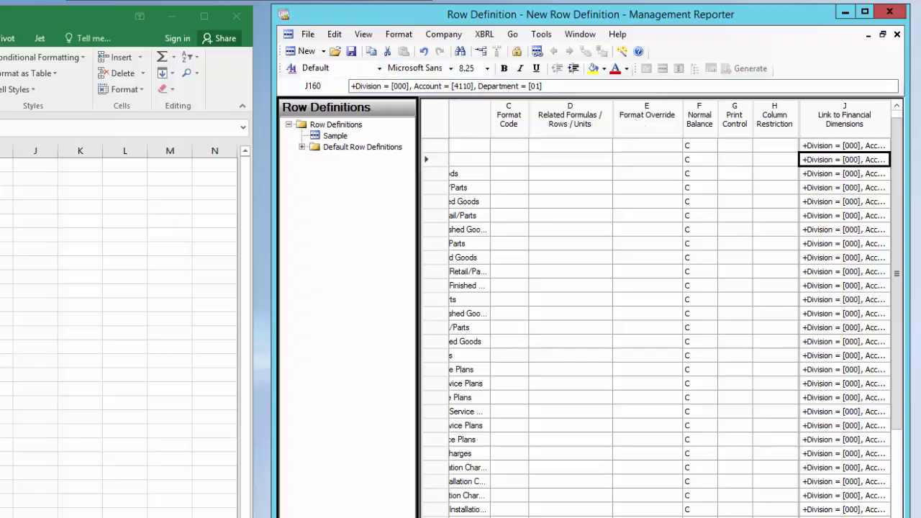
{"action": "scroll", "coordinate": [655, 324], "scroll_direction": "left", "scroll_amount": 5}
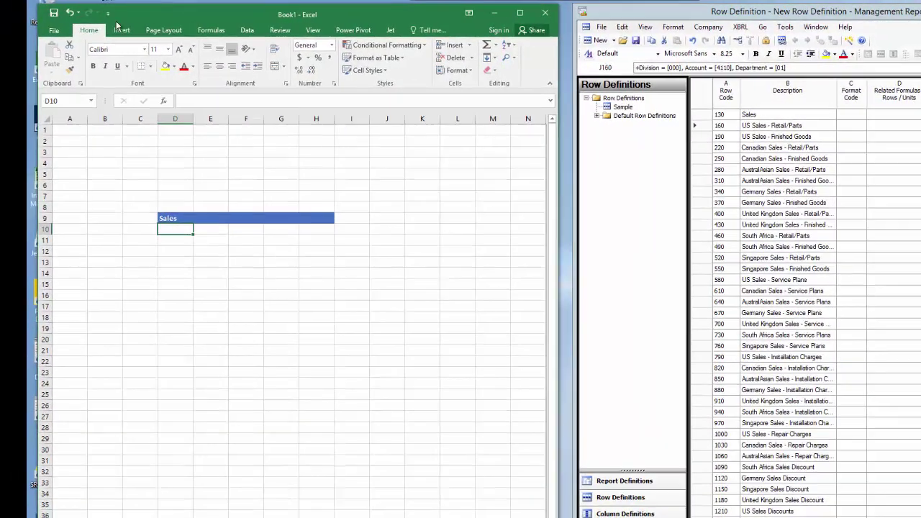
Start a Jet GL function in D10 with Where set to Rows
{"action": "left_click", "coordinate": [390, 30]}
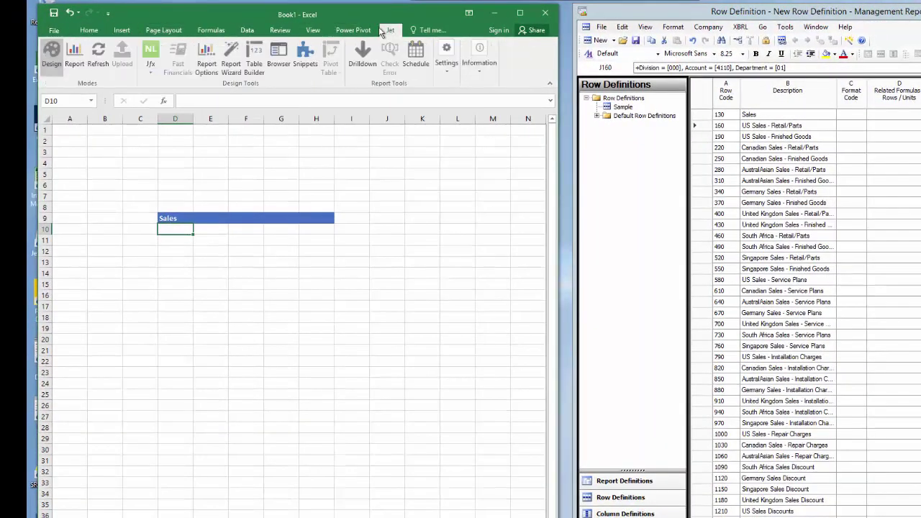
{"action": "left_click", "coordinate": [151, 70]}
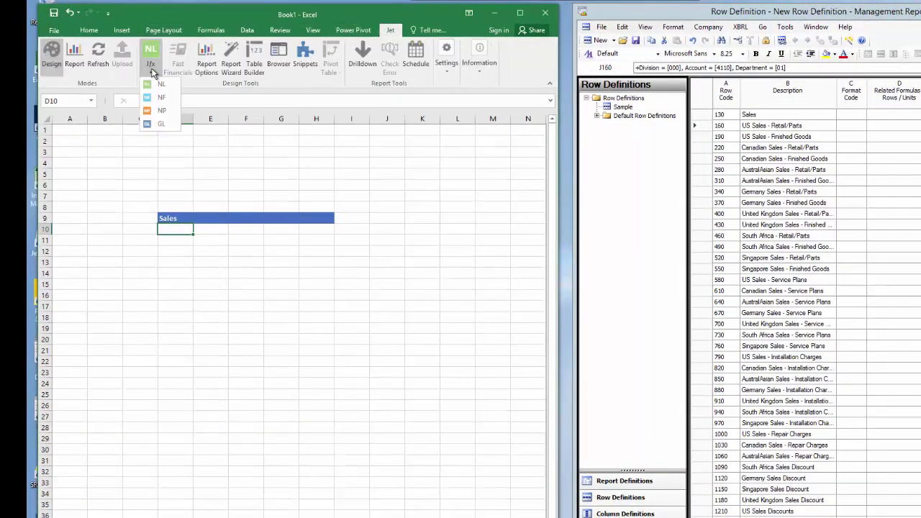
{"action": "left_click", "coordinate": [160, 123]}
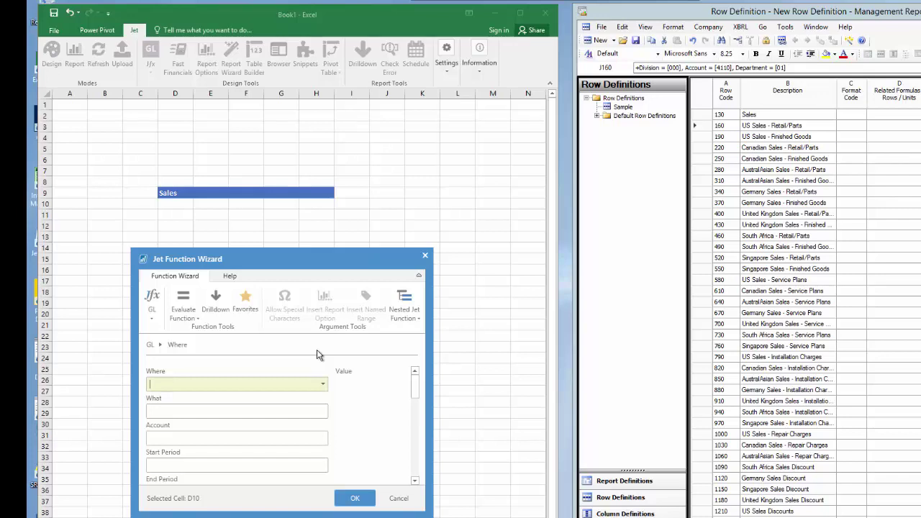
{"action": "left_click", "coordinate": [323, 386]}
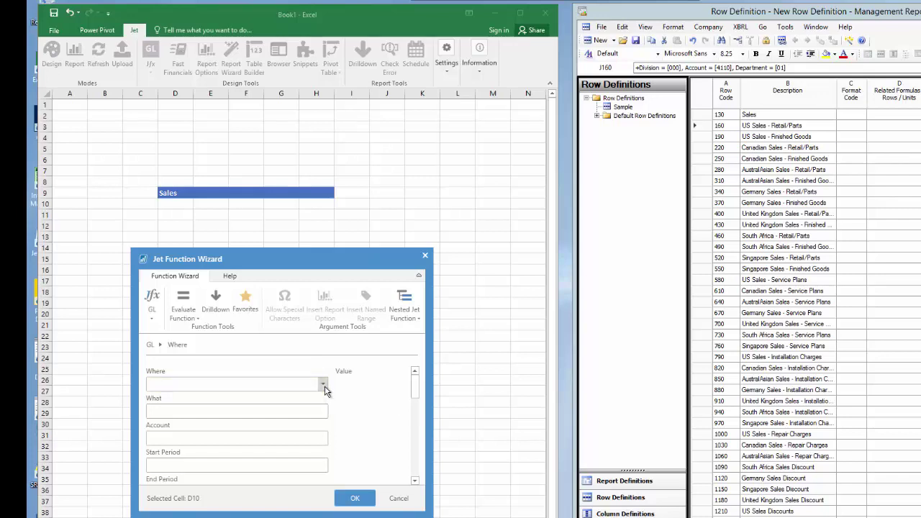
{"action": "left_click", "coordinate": [324, 388]}
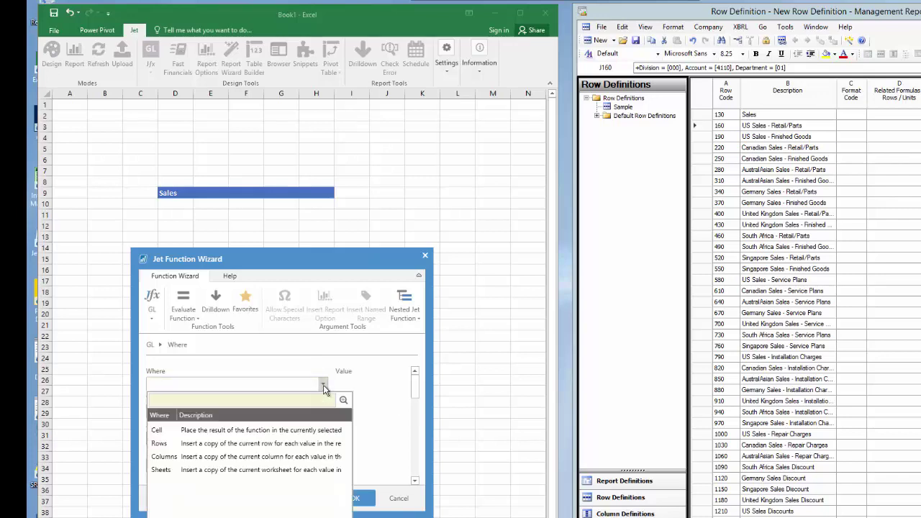
{"action": "left_click", "coordinate": [253, 444]}
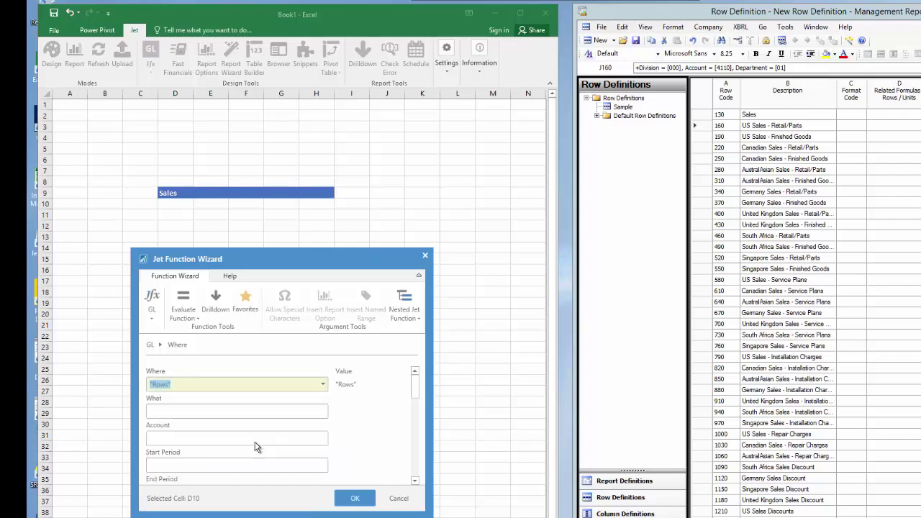
Set What to Accounts, browsing the account list without picking one
{"action": "left_click", "coordinate": [243, 414]}
{"action": "left_click", "coordinate": [322, 412]}
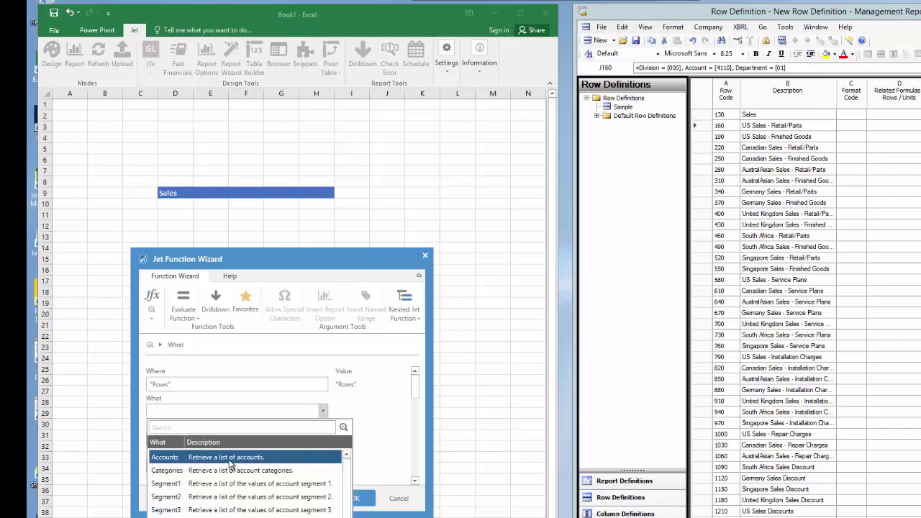
{"action": "left_click", "coordinate": [229, 461]}
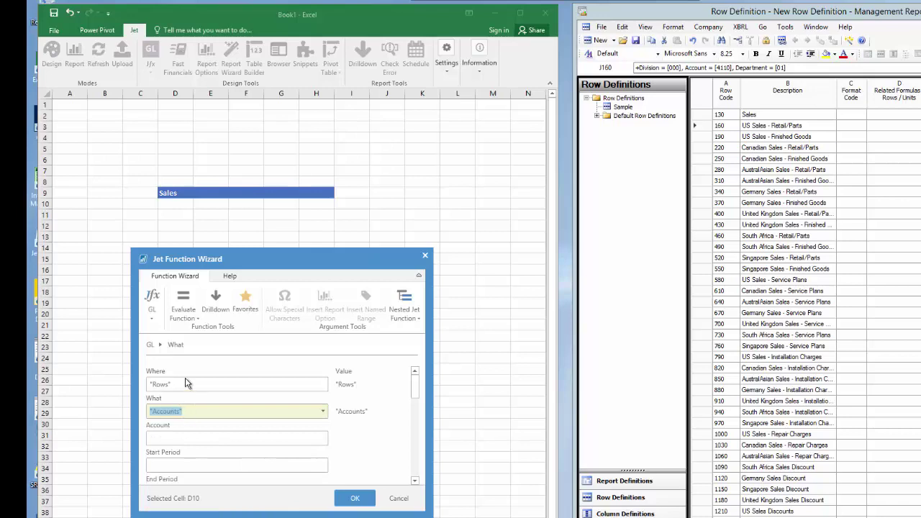
{"action": "left_click", "coordinate": [206, 437]}
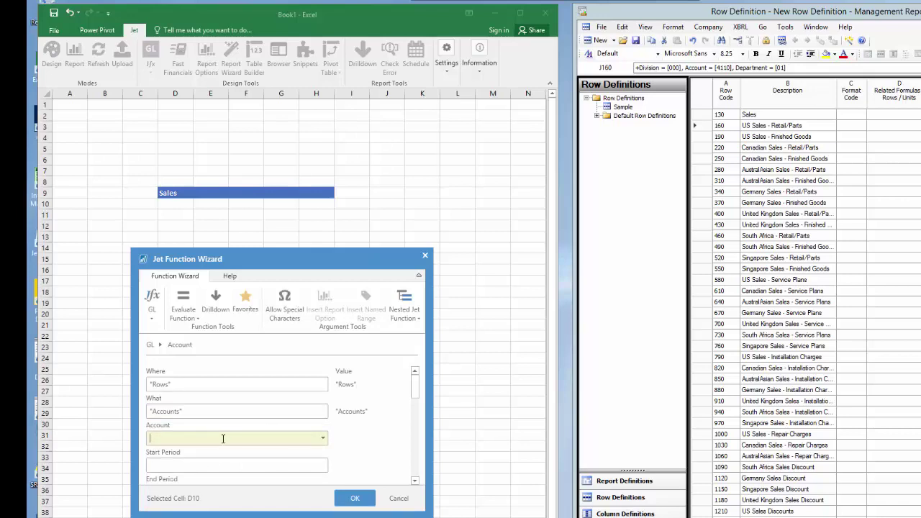
{"action": "left_click", "coordinate": [321, 441]}
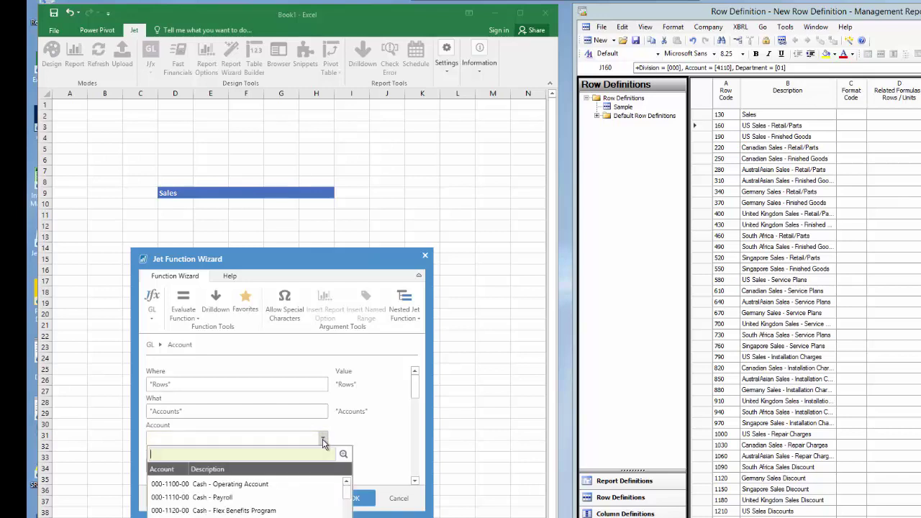
{"action": "left_click", "coordinate": [368, 437]}
{"action": "scroll", "coordinate": [255, 429], "scroll_direction": "down", "scroll_amount": 3}
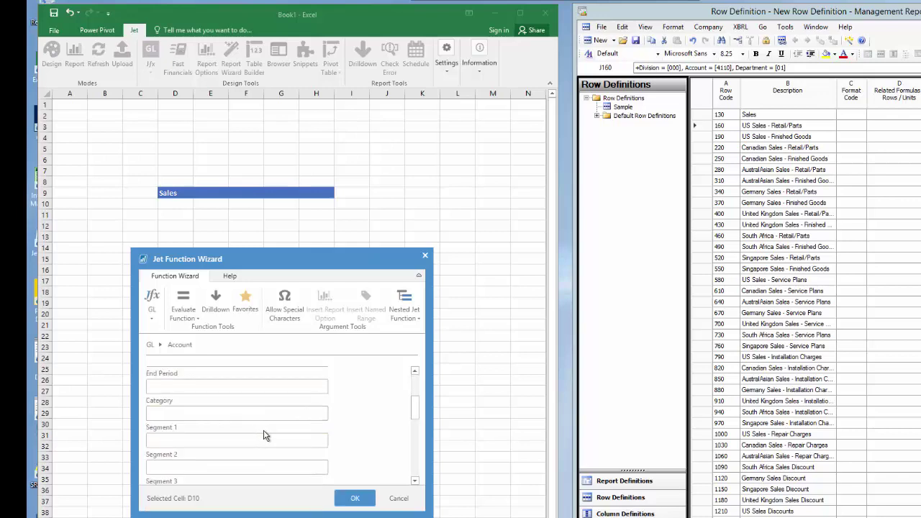
{"action": "scroll", "coordinate": [251, 425], "scroll_direction": "down", "scroll_amount": 3}
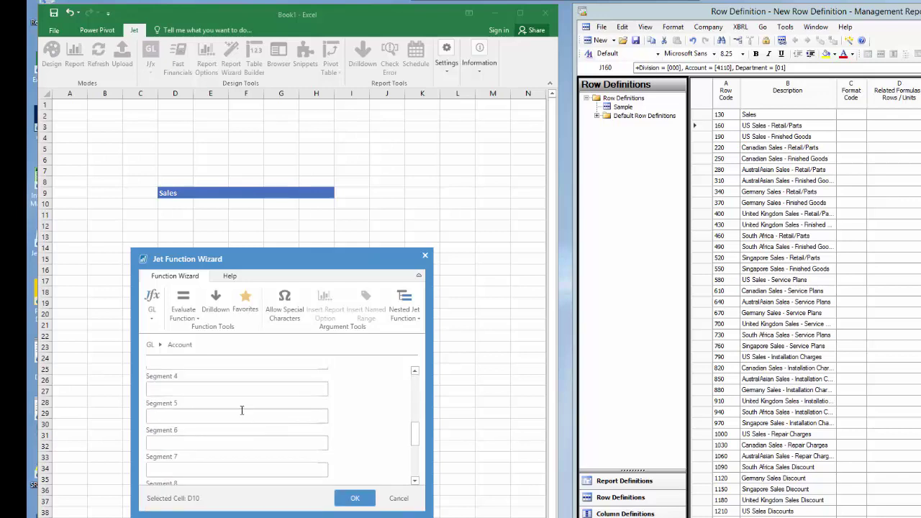
{"action": "scroll", "coordinate": [240, 441], "scroll_direction": "down", "scroll_amount": 3}
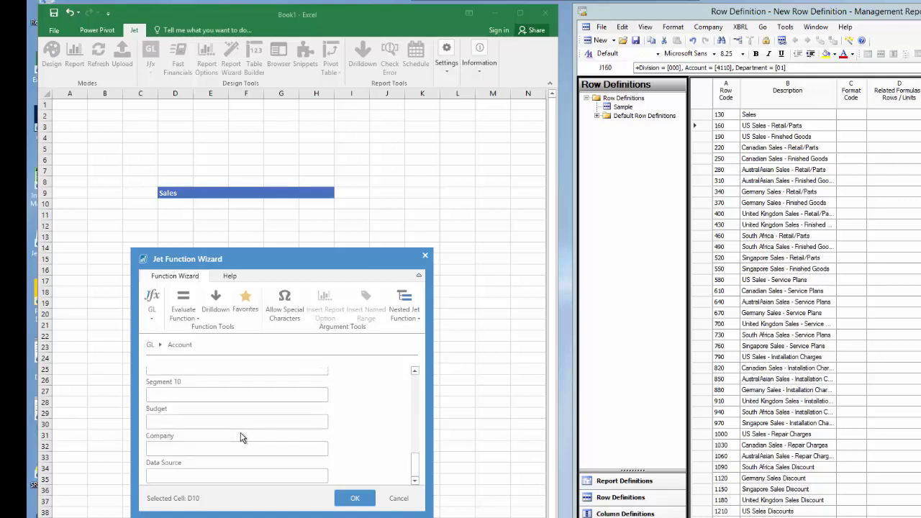
{"action": "scroll", "coordinate": [236, 423], "scroll_direction": "up", "scroll_amount": 1}
{"action": "scroll", "coordinate": [238, 423], "scroll_direction": "up", "scroll_amount": 5}
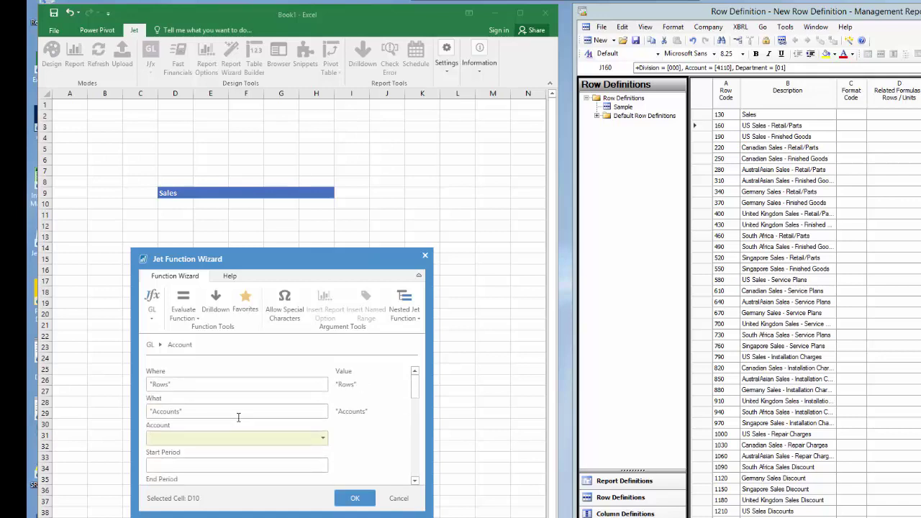
{"action": "scroll", "coordinate": [239, 421], "scroll_direction": "down", "scroll_amount": 3}
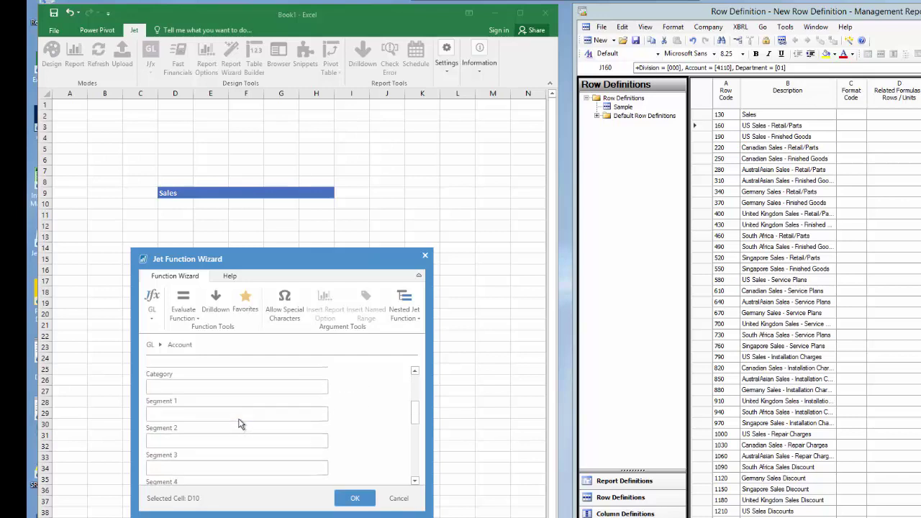
Filter Segment 2 to 4000..4500 and insert the GL formula into D10
{"action": "left_click", "coordinate": [195, 442]}
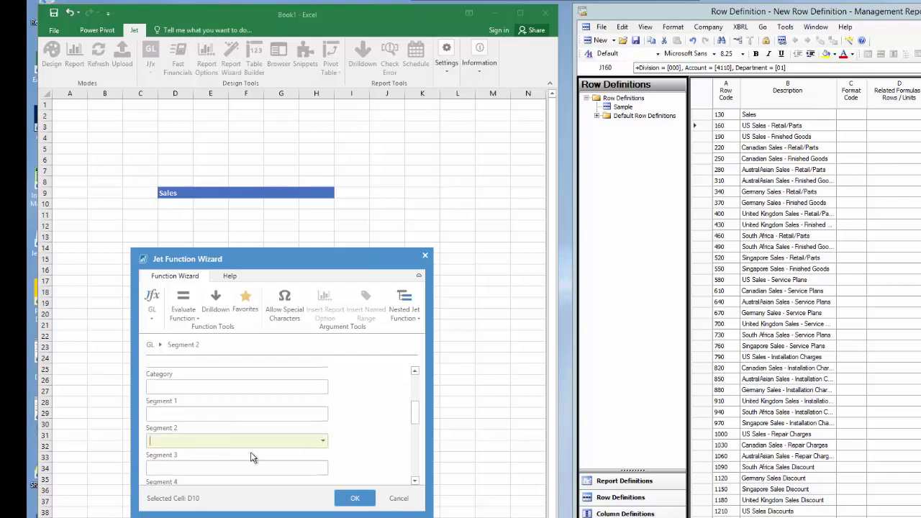
{"action": "left_click", "coordinate": [323, 442]}
{"action": "scroll", "coordinate": [349, 482], "scroll_direction": "down", "scroll_amount": 2}
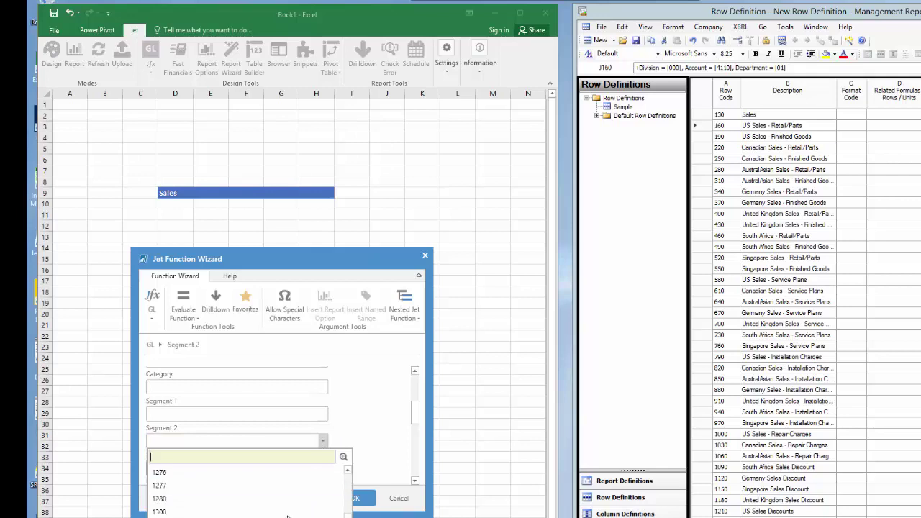
{"action": "left_click", "coordinate": [290, 440]}
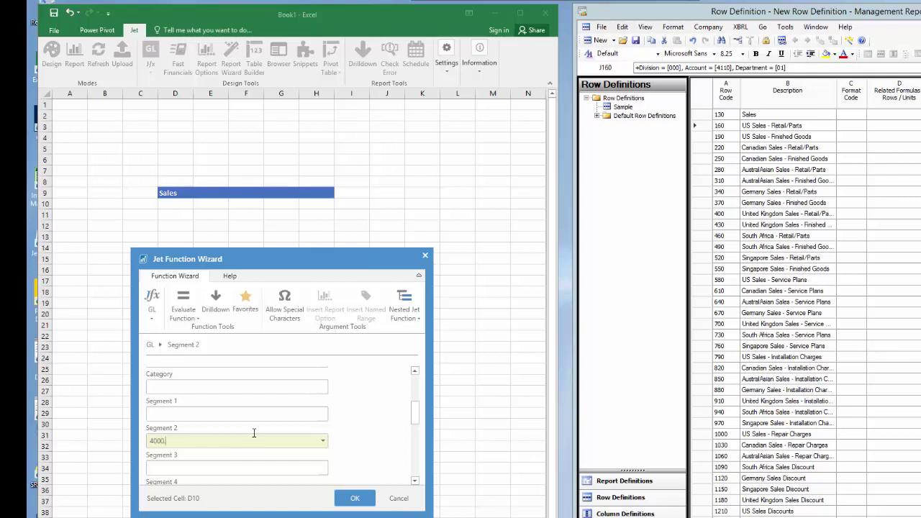
{"action": "type", "text": "4000..4500"}
{"action": "left_click", "coordinate": [339, 495]}
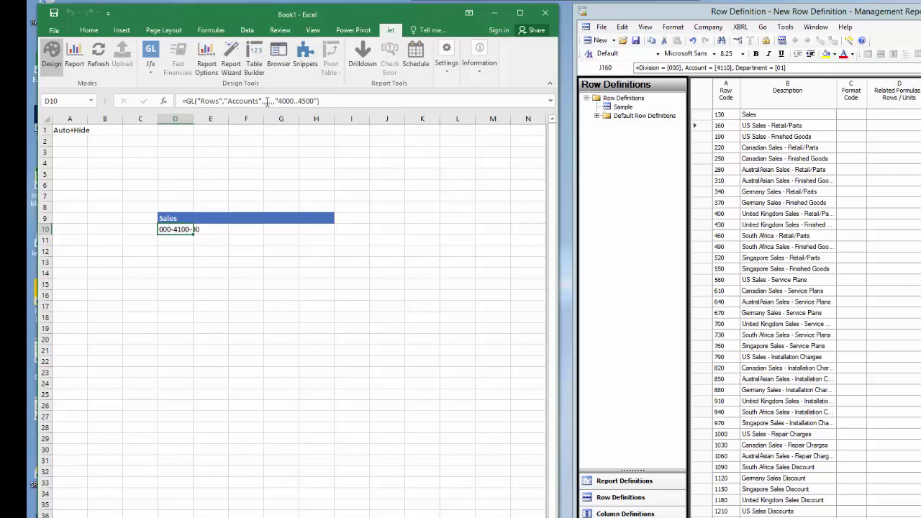
{"action": "left_click", "coordinate": [220, 227]}
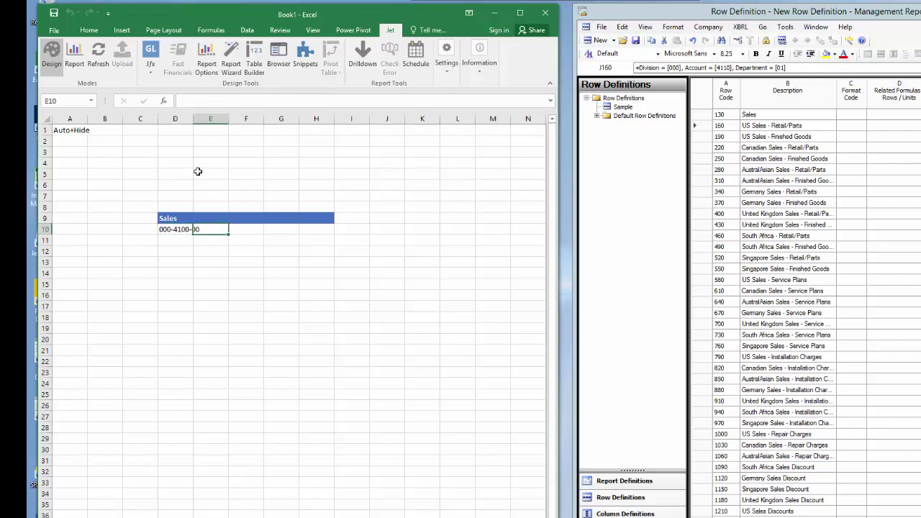
Insert a GL Cell formula in E10 returning AccountName for $D10, displaying 'Sales'
{"action": "left_click", "coordinate": [151, 69]}
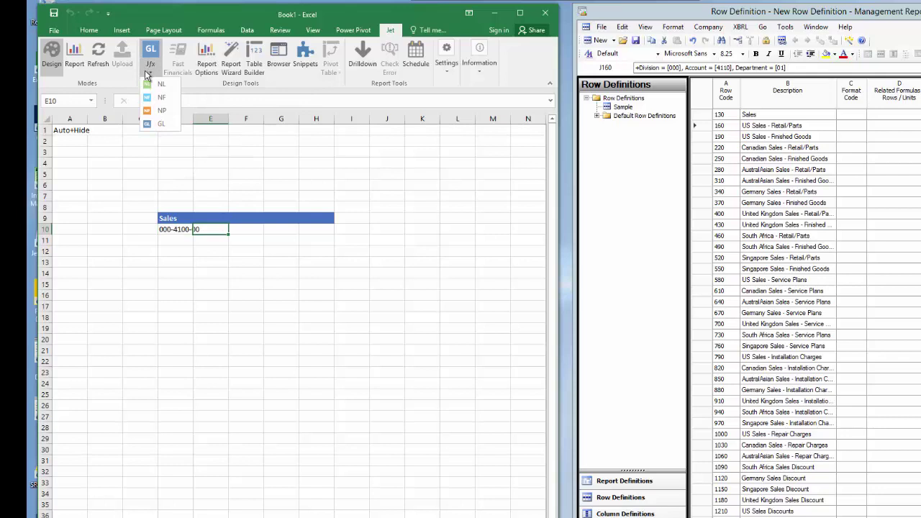
{"action": "left_click", "coordinate": [150, 124]}
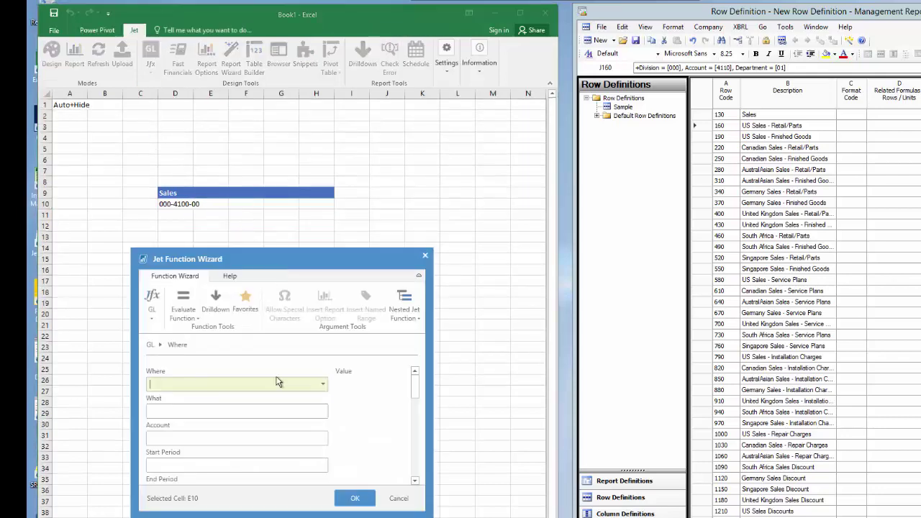
{"action": "left_click", "coordinate": [324, 387]}
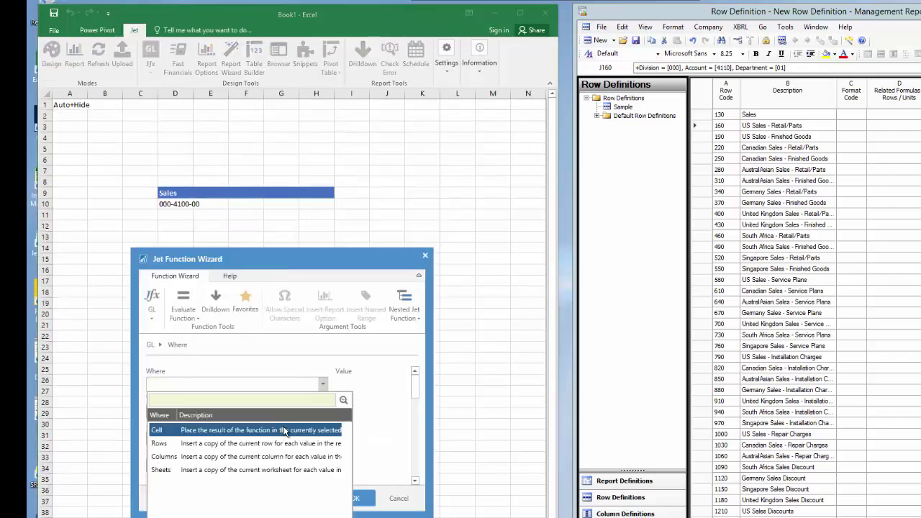
{"action": "left_click", "coordinate": [284, 431]}
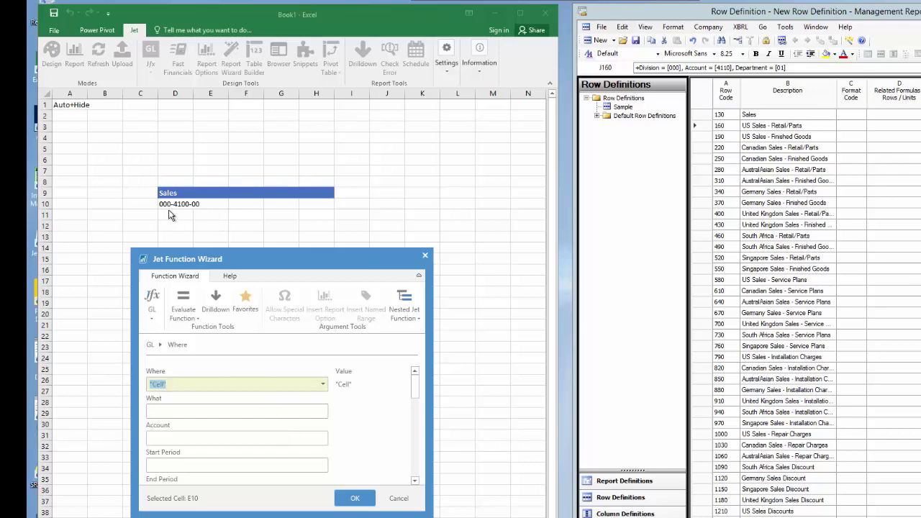
{"action": "left_click", "coordinate": [200, 412]}
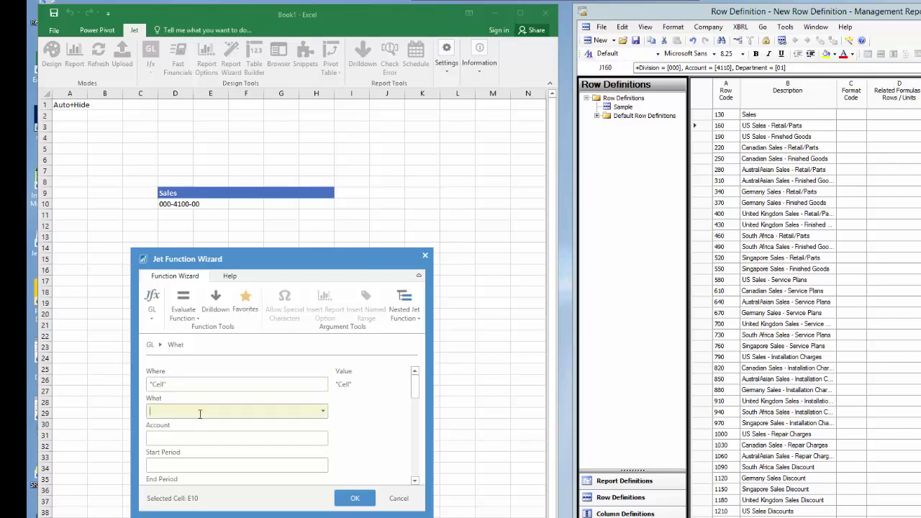
{"action": "left_click", "coordinate": [323, 413]}
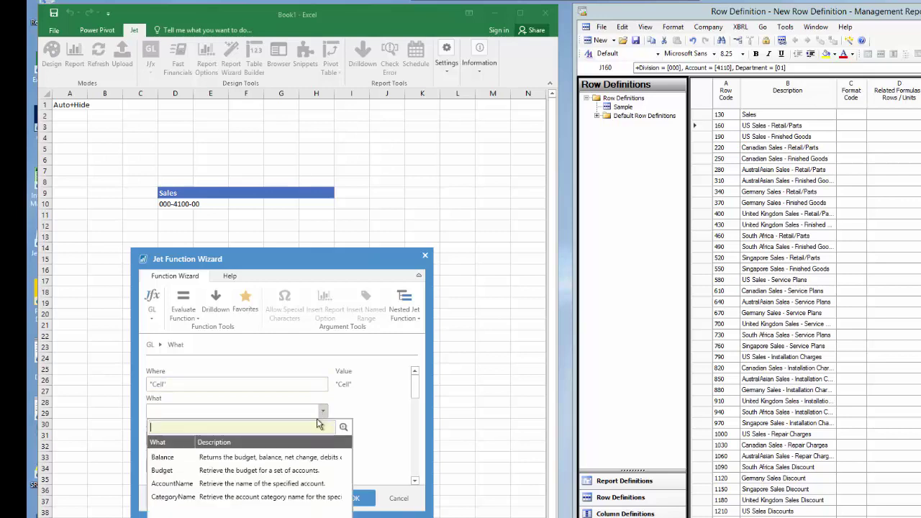
{"action": "left_click", "coordinate": [243, 486]}
{"action": "left_click", "coordinate": [211, 441]}
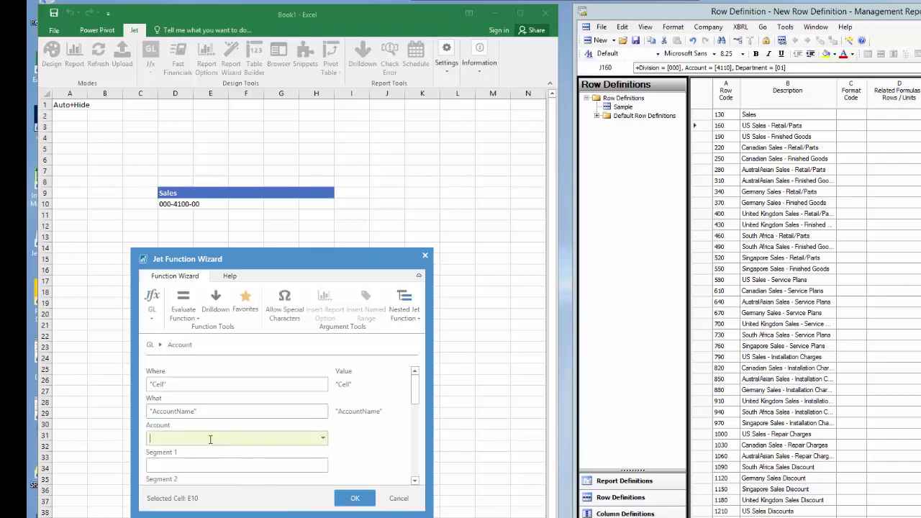
{"action": "left_click", "coordinate": [162, 205]}
{"action": "key", "text": "F4"}
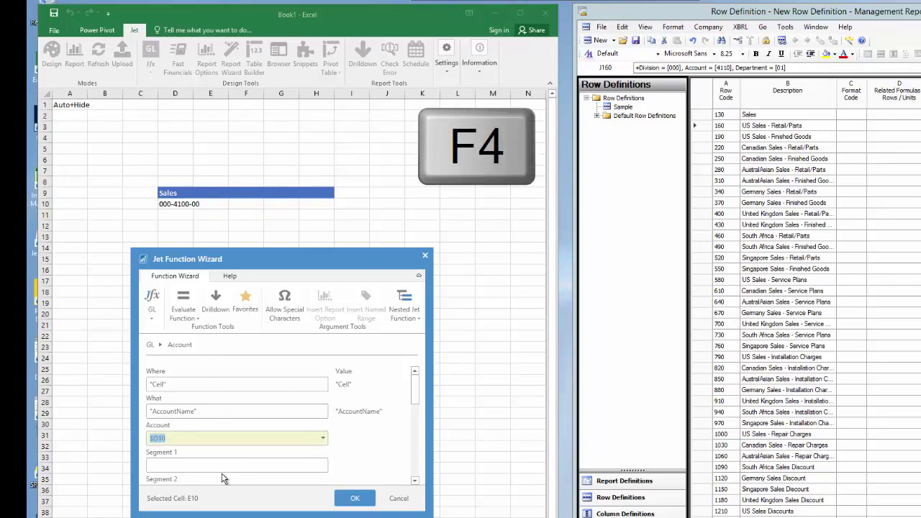
{"action": "left_click", "coordinate": [224, 439]}
{"action": "left_click", "coordinate": [355, 498]}
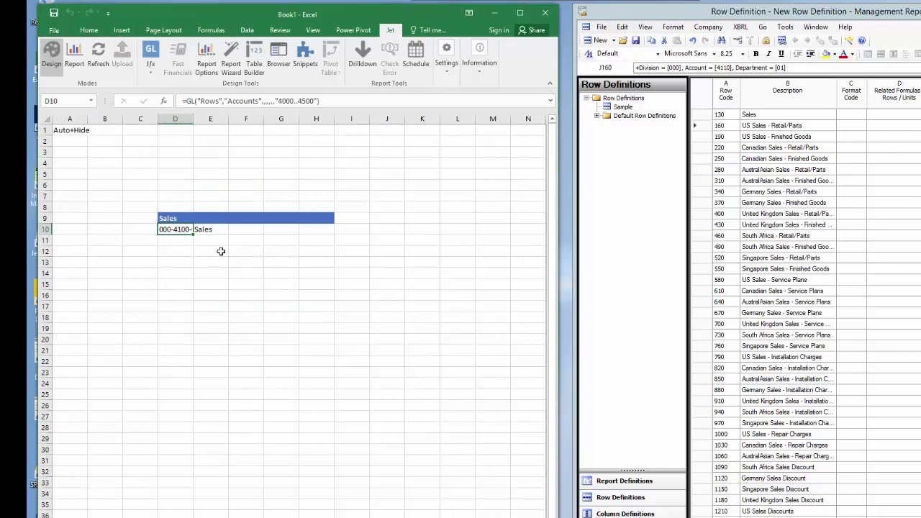
Fill the whole of column A and row 1 with yellow as hide markers
{"action": "left_click", "coordinate": [66, 131]}
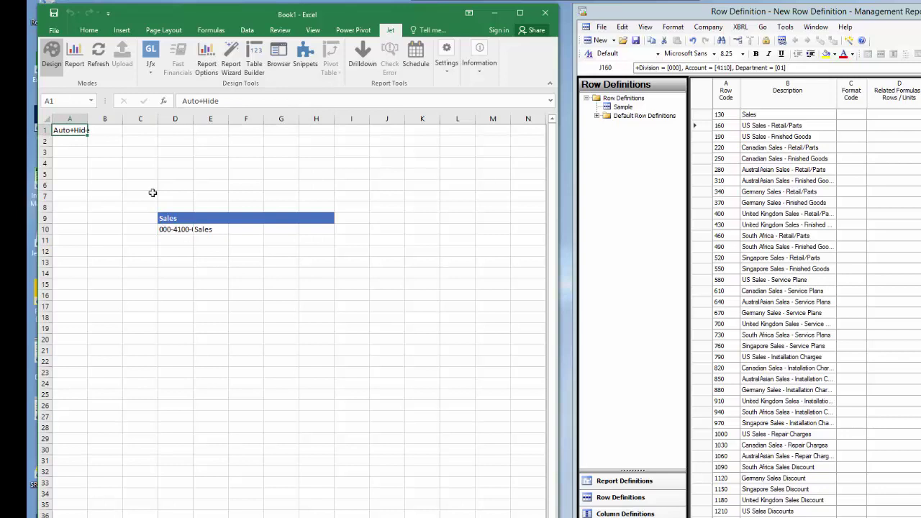
{"action": "left_click", "coordinate": [72, 117]}
{"action": "right_click", "coordinate": [74, 118]}
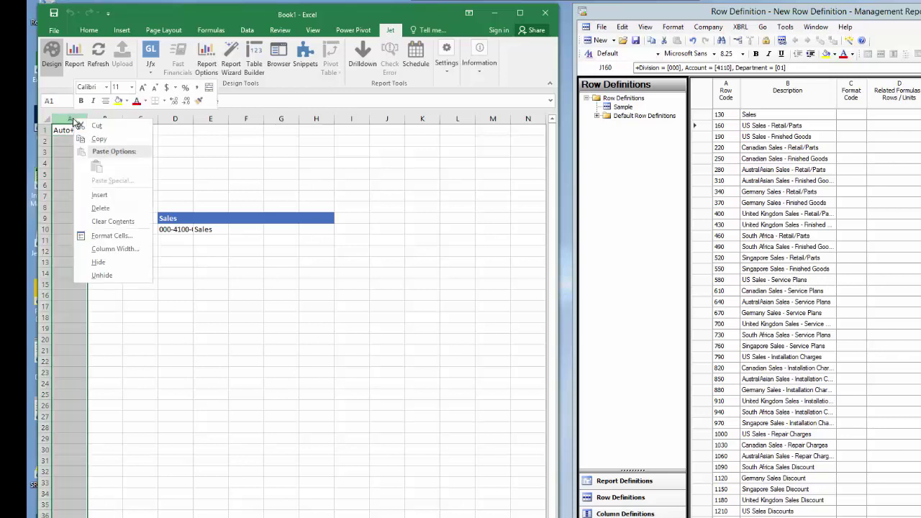
{"action": "left_click", "coordinate": [119, 101]}
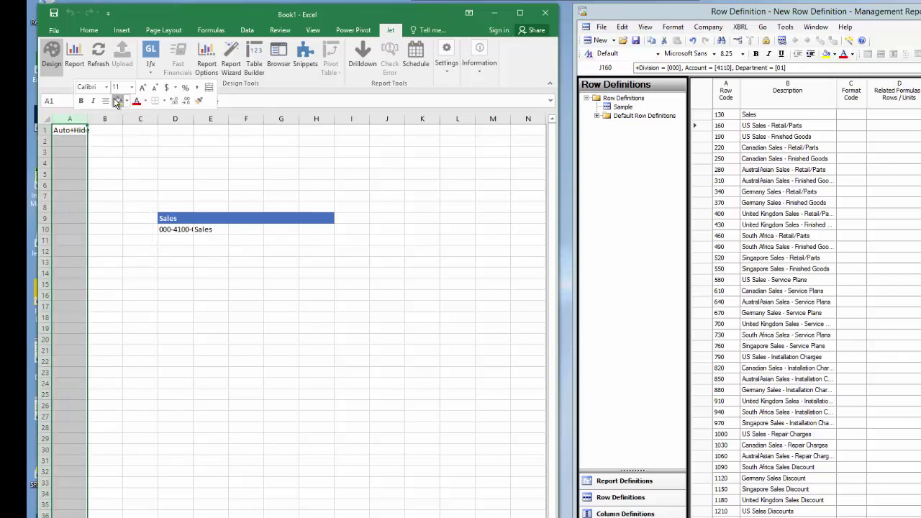
{"action": "left_click", "coordinate": [44, 130]}
{"action": "right_click", "coordinate": [45, 129]}
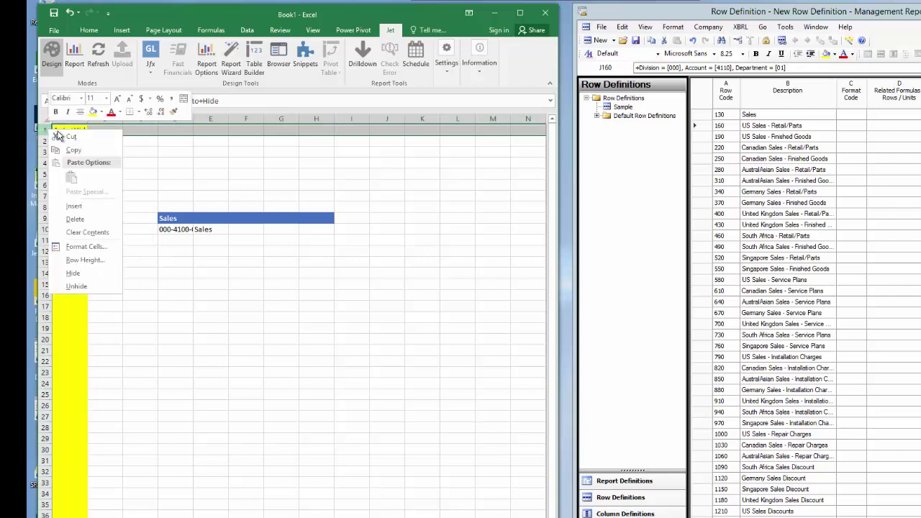
{"action": "left_click", "coordinate": [94, 113]}
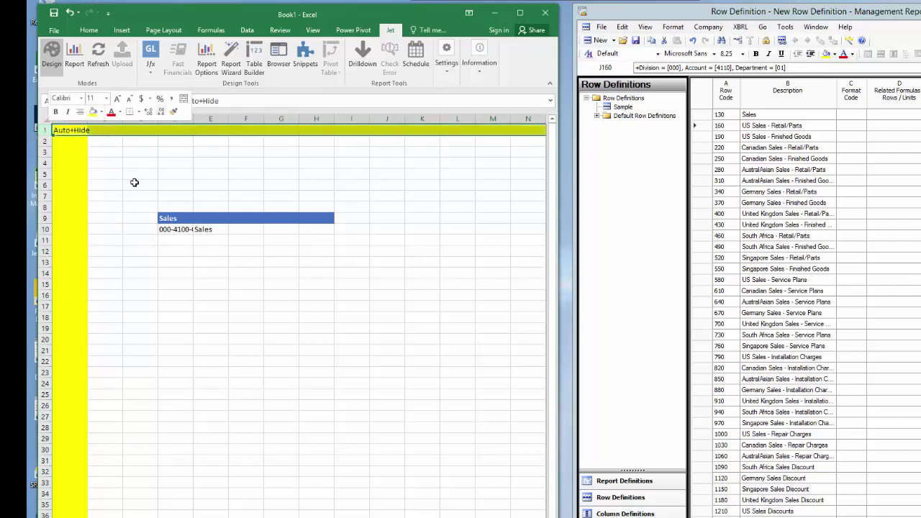
{"action": "left_click", "coordinate": [77, 217]}
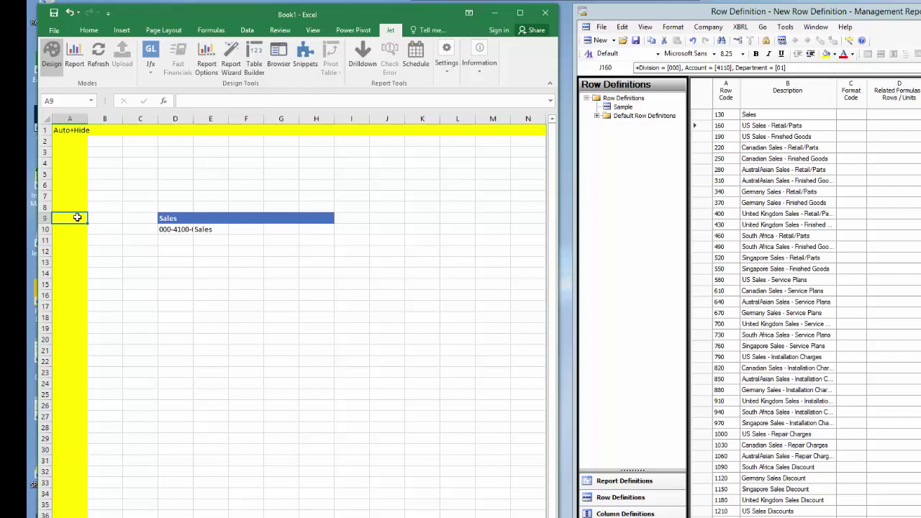
Enter 'Fit' in D1 through H1, then run the report and return to design view
{"action": "left_click", "coordinate": [166, 127]}
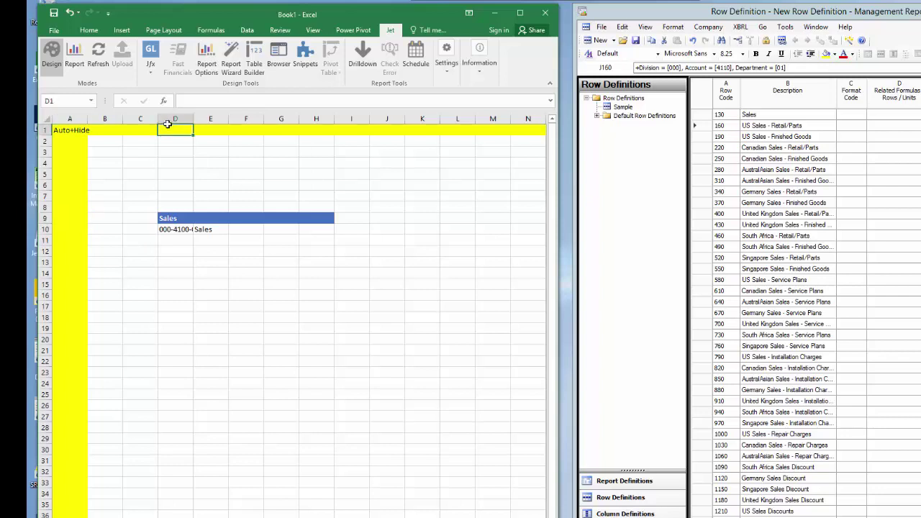
{"action": "type", "text": "Fit"}
{"action": "key", "text": "Tab"}
{"action": "type", "text": "Fit"}
{"action": "key", "text": "ctrl+Return"}
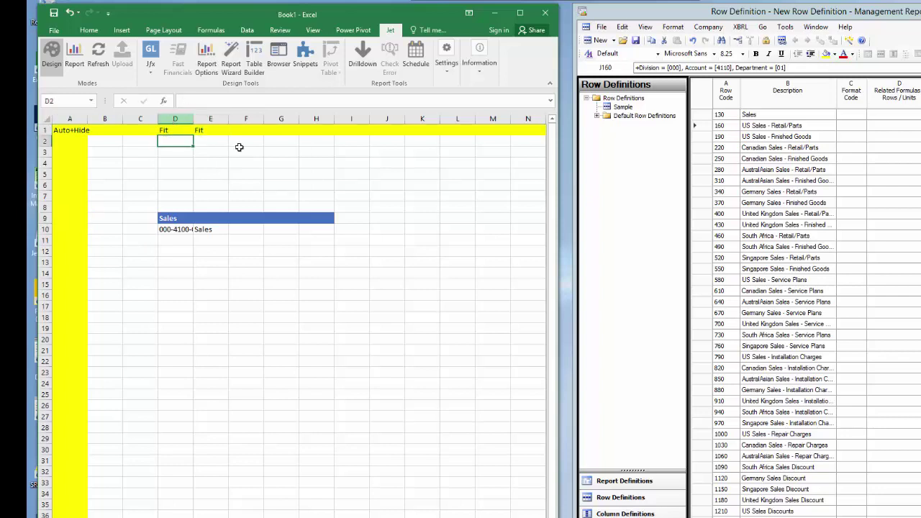
{"action": "key", "text": "ctrl+c"}
{"action": "left_click_drag", "start_coordinate": [249, 130], "coordinate": [311, 135]}
{"action": "key", "text": "ctrl+v"}
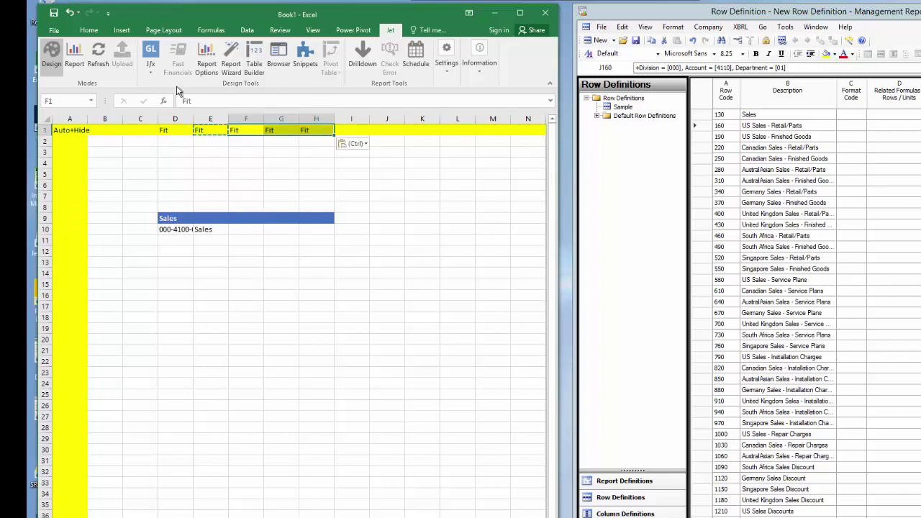
{"action": "left_click", "coordinate": [101, 62]}
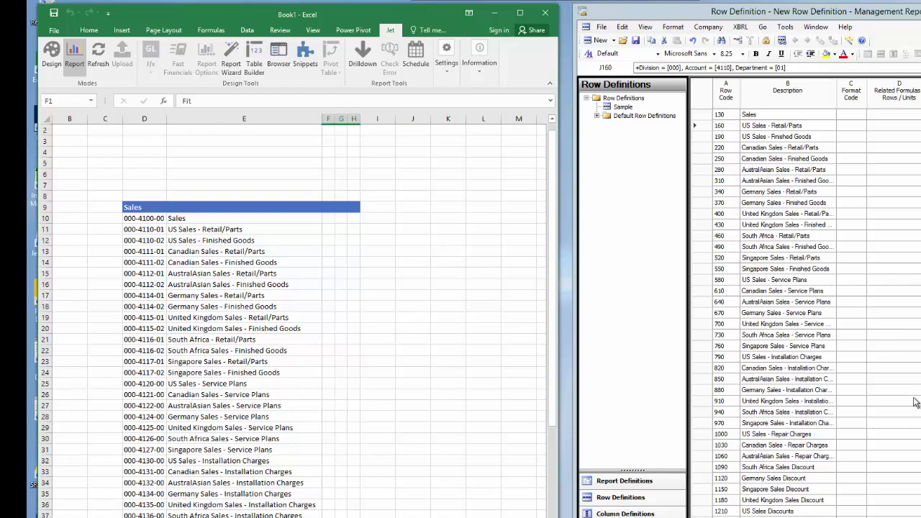
{"action": "left_click", "coordinate": [27, 54]}
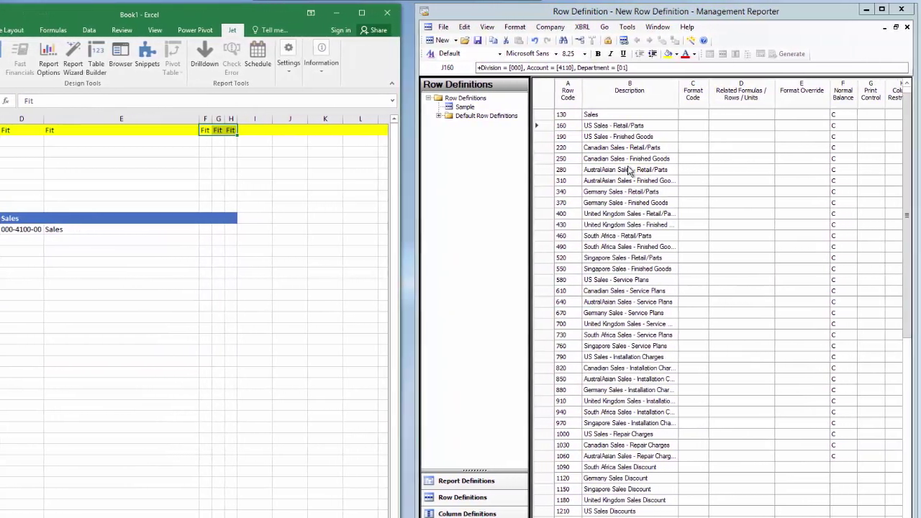
Set row 1720's format code to LINE1 for a single underline
{"action": "left_click", "coordinate": [897, 288]}
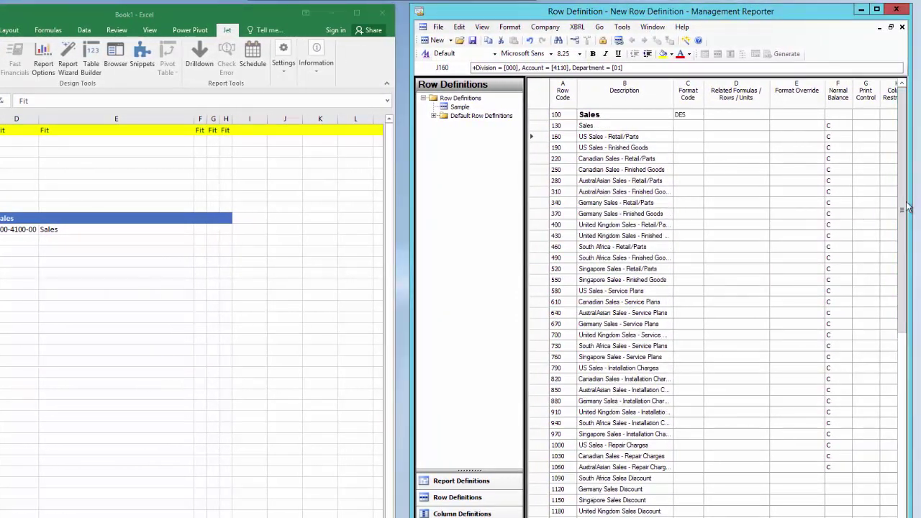
{"action": "left_click_drag", "start_coordinate": [904, 208], "coordinate": [901, 446]}
{"action": "left_click", "coordinate": [690, 348]}
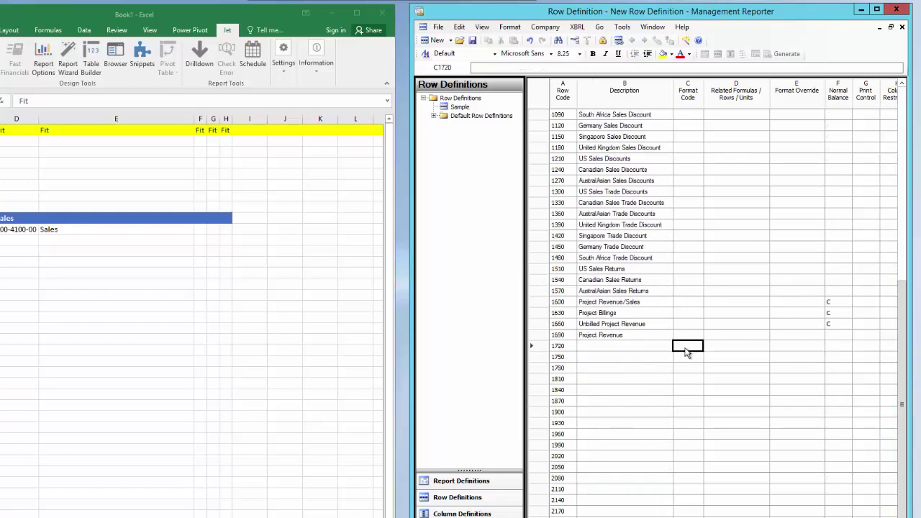
{"action": "left_click", "coordinate": [692, 347]}
{"action": "left_click", "coordinate": [693, 347]}
{"action": "left_click", "coordinate": [706, 443]}
Enter 'Total Sales' as row 1750's description with the Column Headers style
{"action": "left_click", "coordinate": [643, 359]}
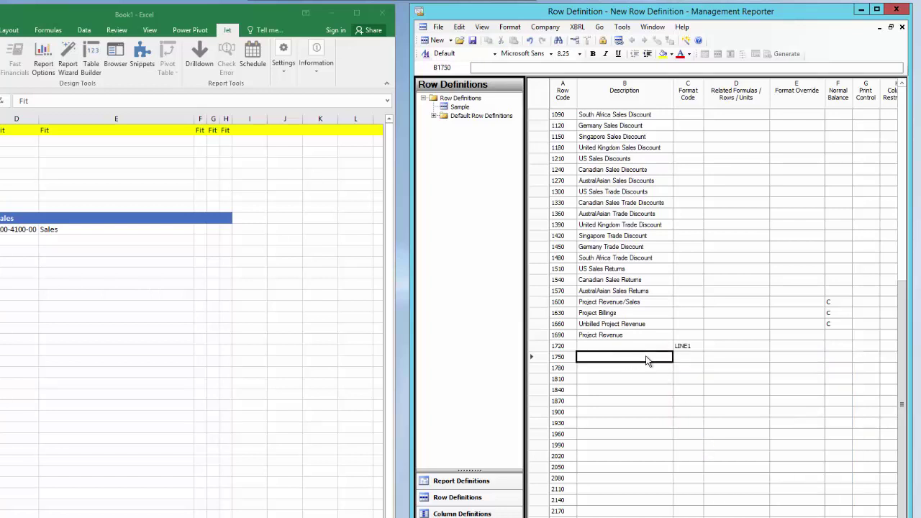
{"action": "type", "text": "Total Sales"}
{"action": "key", "text": "Tab"}
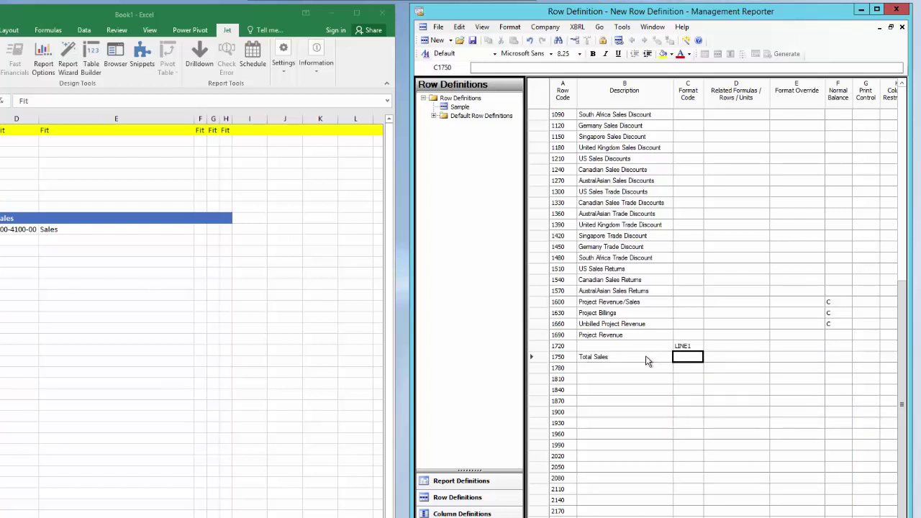
{"action": "left_click", "coordinate": [647, 361]}
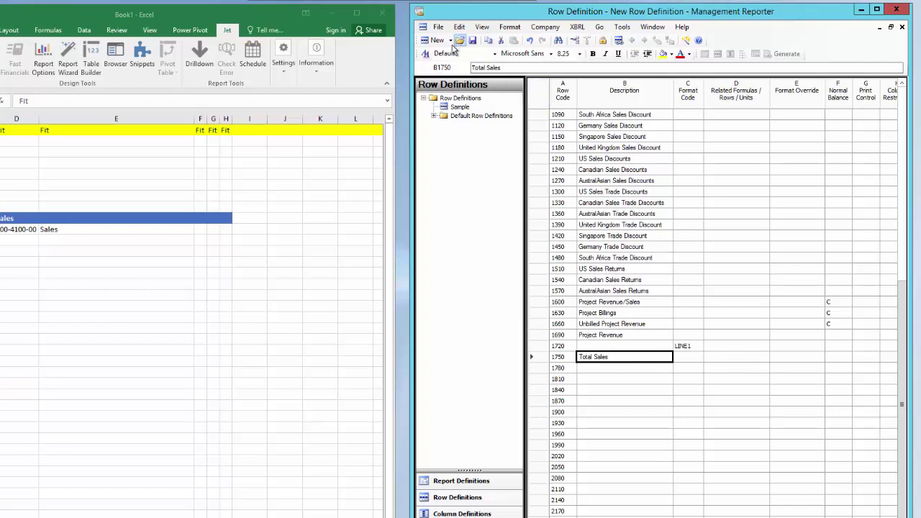
{"action": "left_click", "coordinate": [496, 53]}
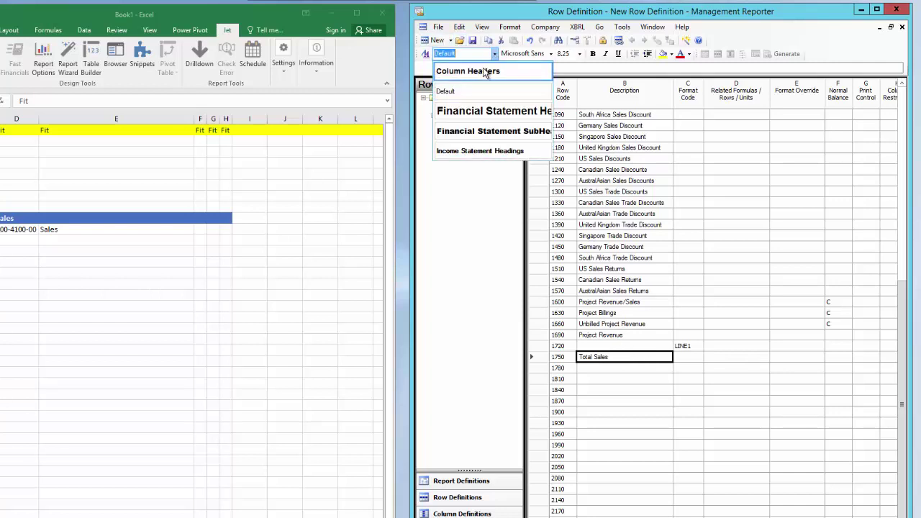
{"action": "left_click", "coordinate": [478, 72]}
Give row 1750 format code TOT and a total formula of 100:1720
{"action": "left_click", "coordinate": [684, 356]}
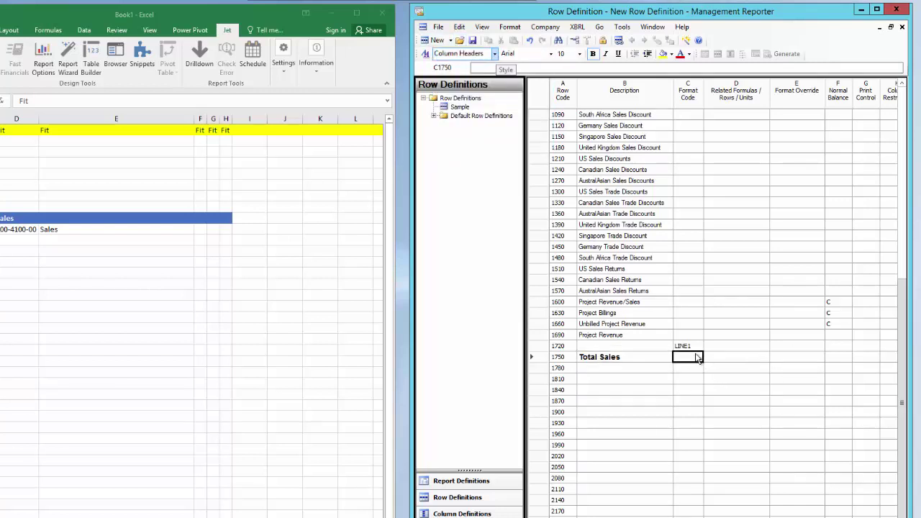
{"action": "left_click", "coordinate": [721, 325]}
{"action": "left_click", "coordinate": [688, 360]}
{"action": "left_click", "coordinate": [687, 362]}
{"action": "left_click", "coordinate": [690, 375]}
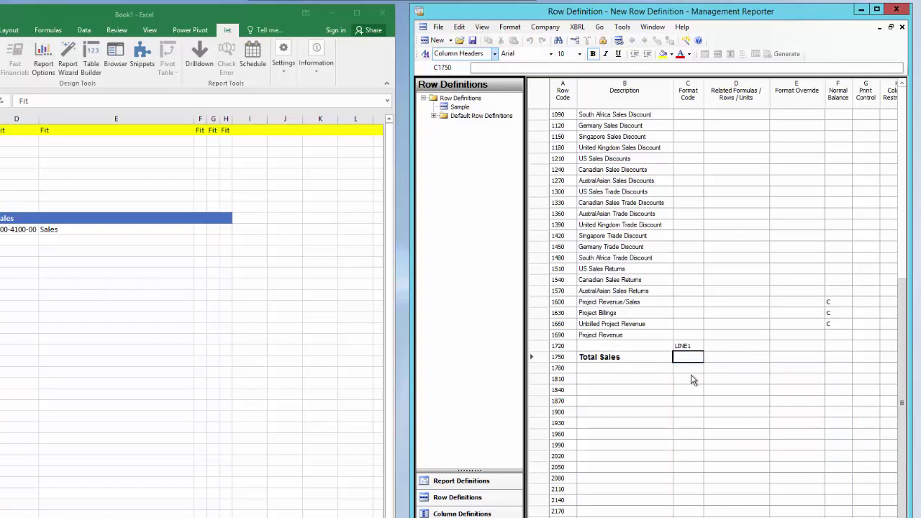
{"action": "left_click", "coordinate": [691, 375]}
{"action": "left_click", "coordinate": [735, 357]}
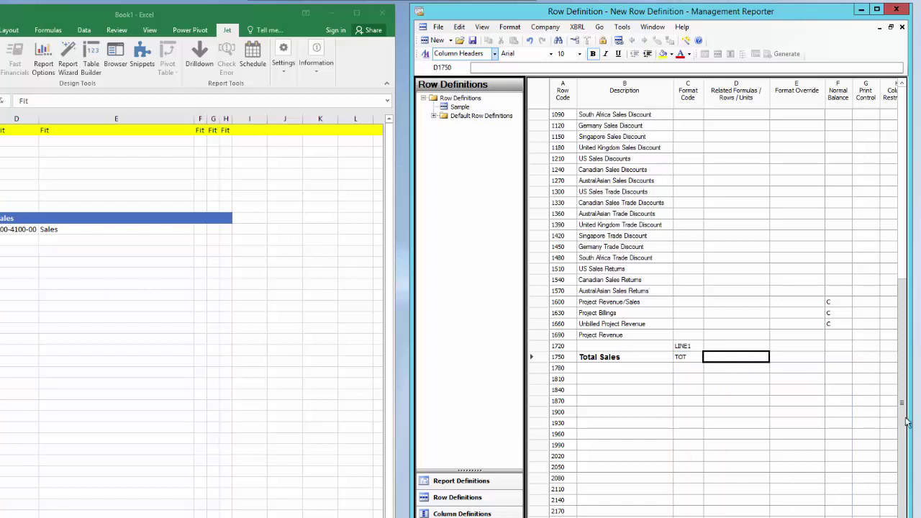
{"action": "left_click_drag", "start_coordinate": [902, 410], "coordinate": [903, 144]}
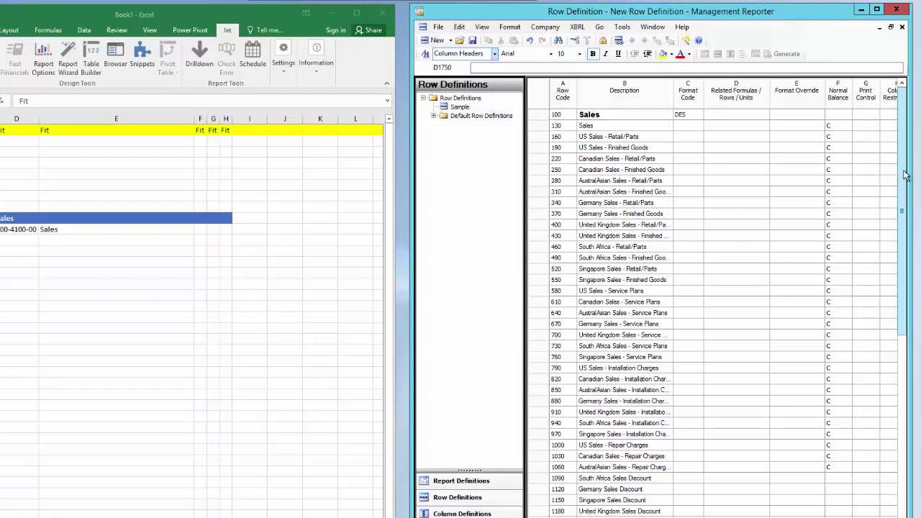
{"action": "left_click_drag", "start_coordinate": [906, 175], "coordinate": [907, 383]}
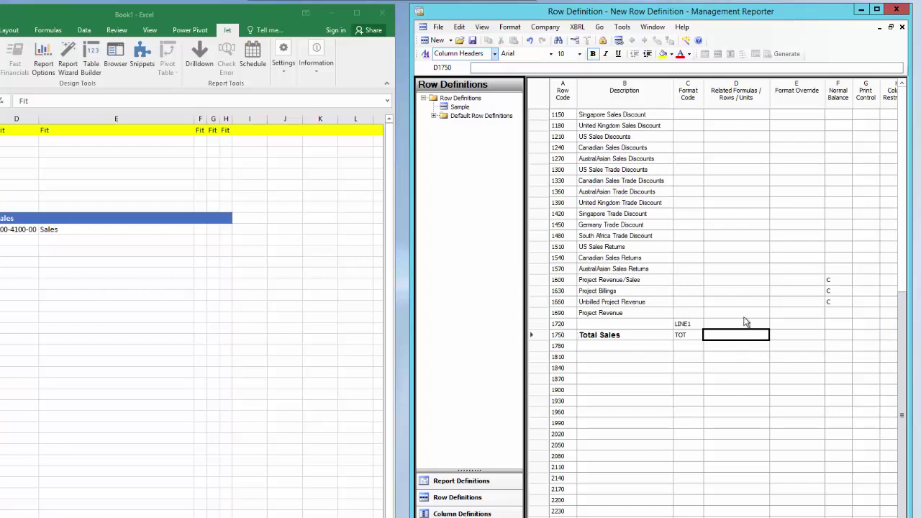
{"action": "type", "text": "100:1720"}
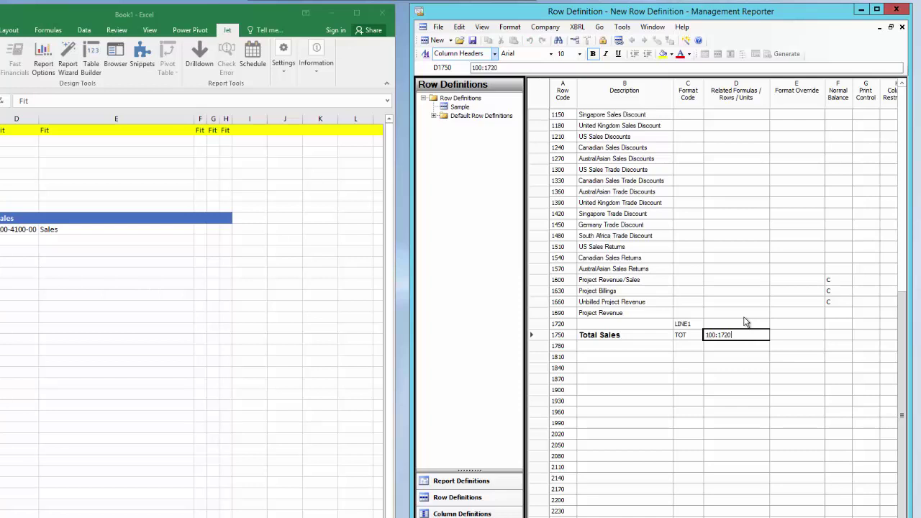
{"action": "key", "text": "Tab"}
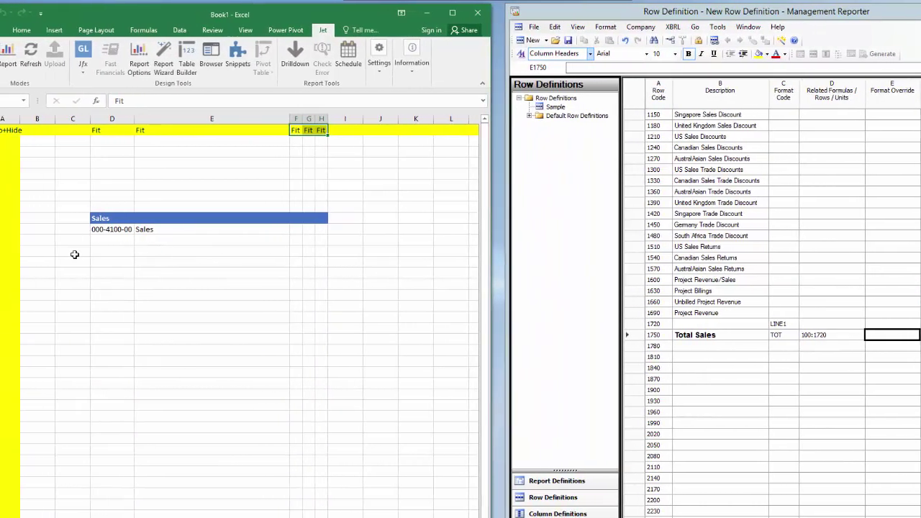
Copy the Sales header band to D12 and relabel it 'Total Sales'
{"action": "left_click", "coordinate": [320, 217]}
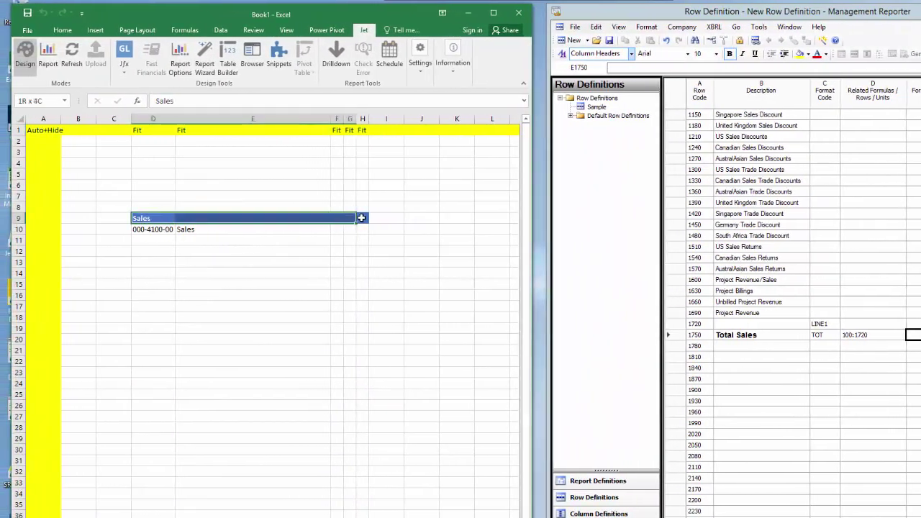
{"action": "key", "text": "ctrl+c"}
{"action": "left_click", "coordinate": [157, 252]}
{"action": "key", "text": "ctrl+v"}
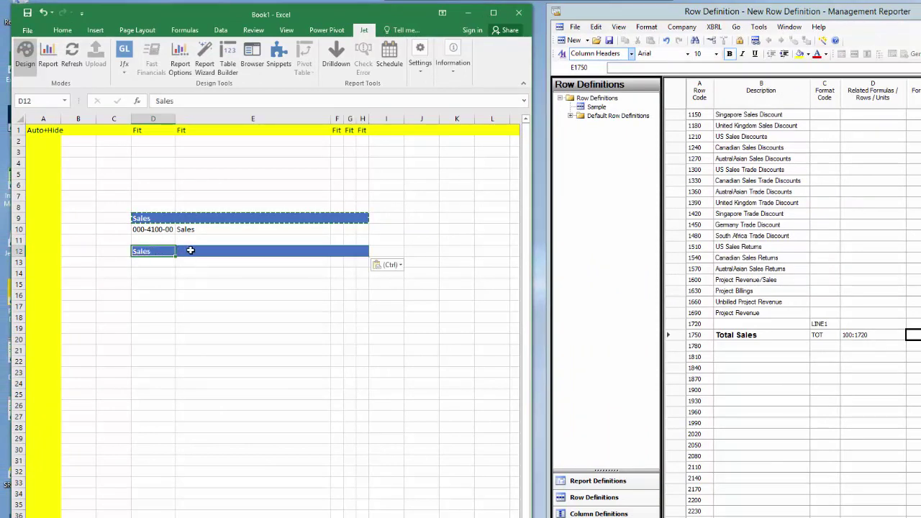
{"action": "type", "text": "Tpot"}
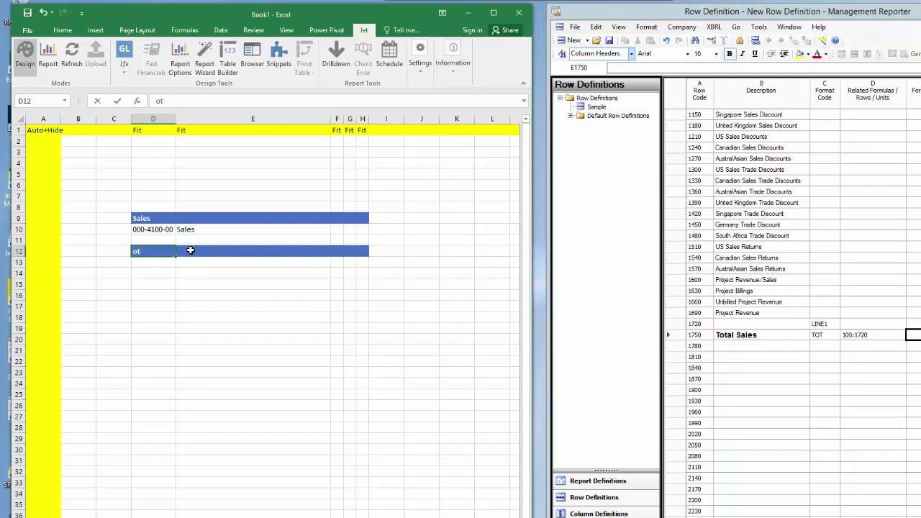
{"action": "key", "text": "BackSpace"}
{"action": "type", "text": "Total Sales"}
{"action": "key", "text": "Return"}
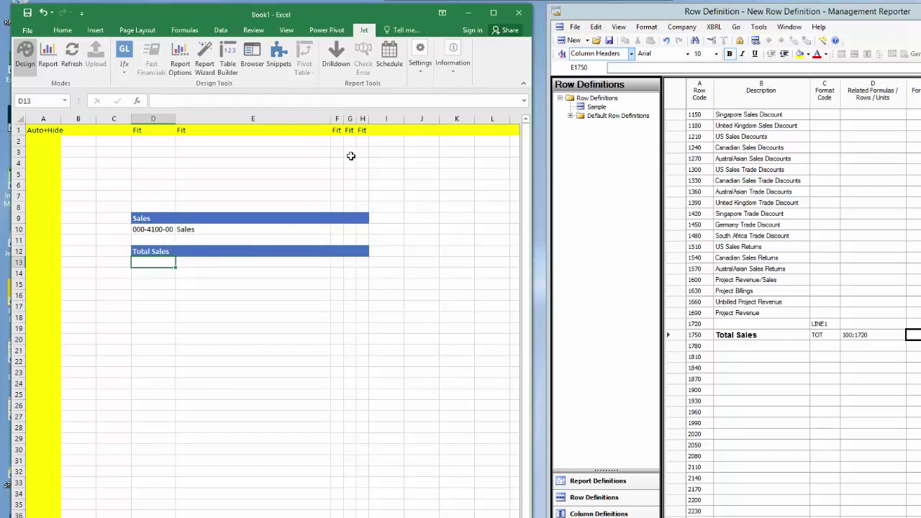
Add headings Fabrikam, Gabrikam and Combine in F9:H9
{"action": "left_click", "coordinate": [337, 218]}
{"action": "type", "text": "Fabr"}
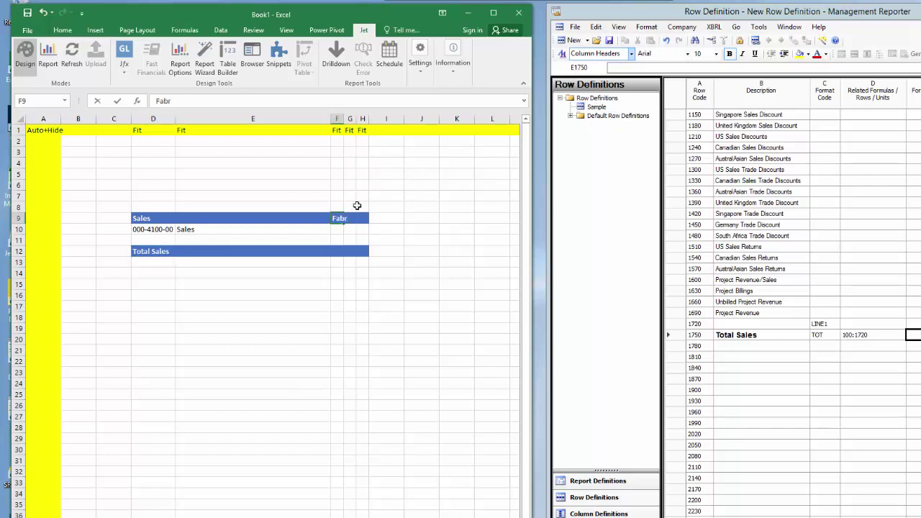
{"action": "type", "text": "ikam"}
{"action": "key", "text": "Tab"}
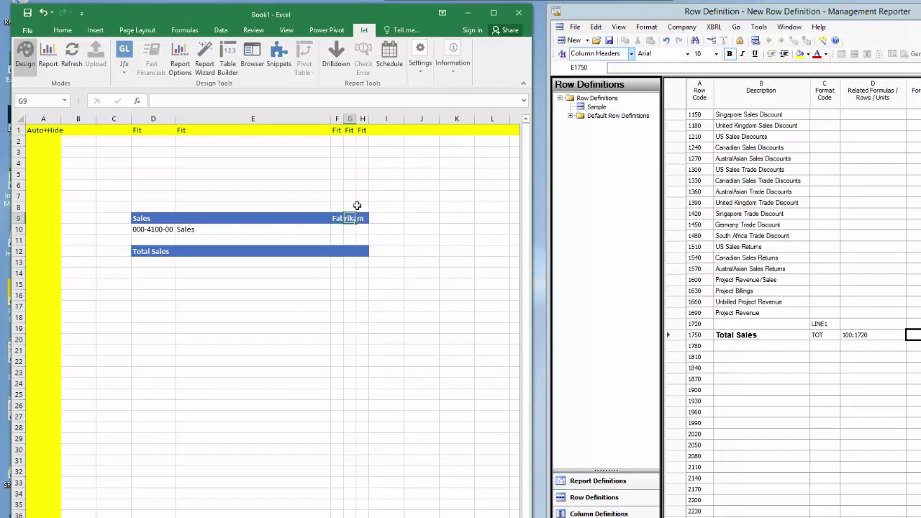
{"action": "type", "text": "Gabrikam"}
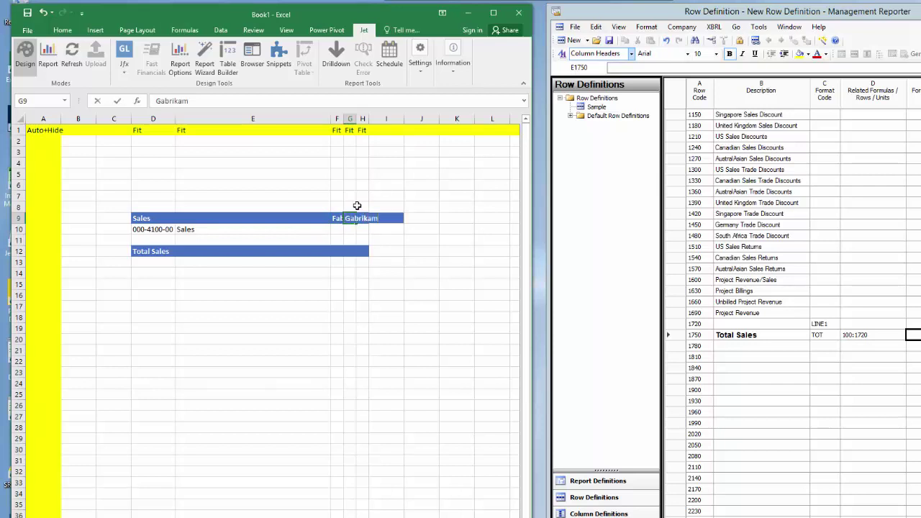
{"action": "key", "text": "F2"}
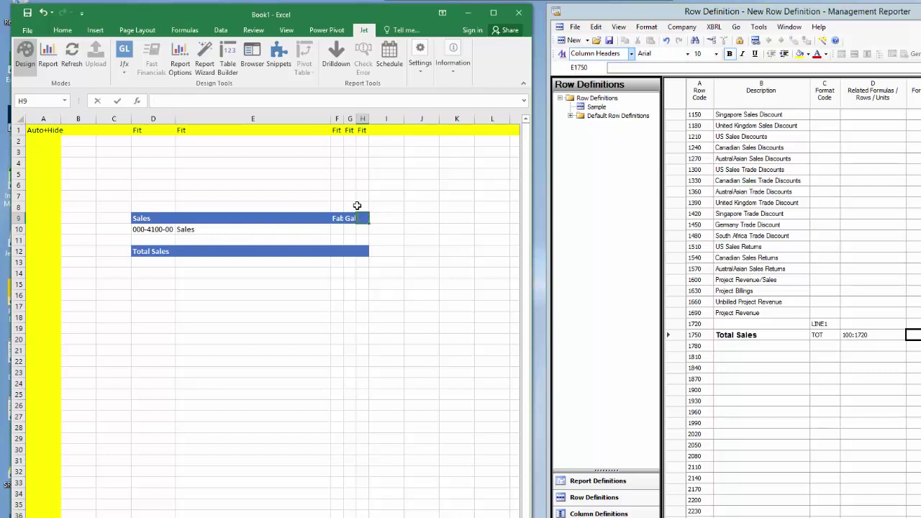
{"action": "type", "text": "Combin"}
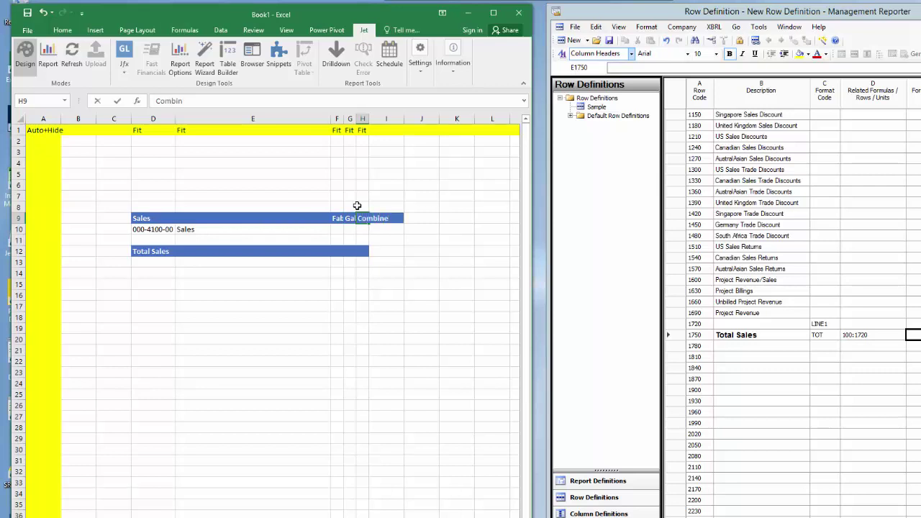
{"action": "key", "text": "Return"}
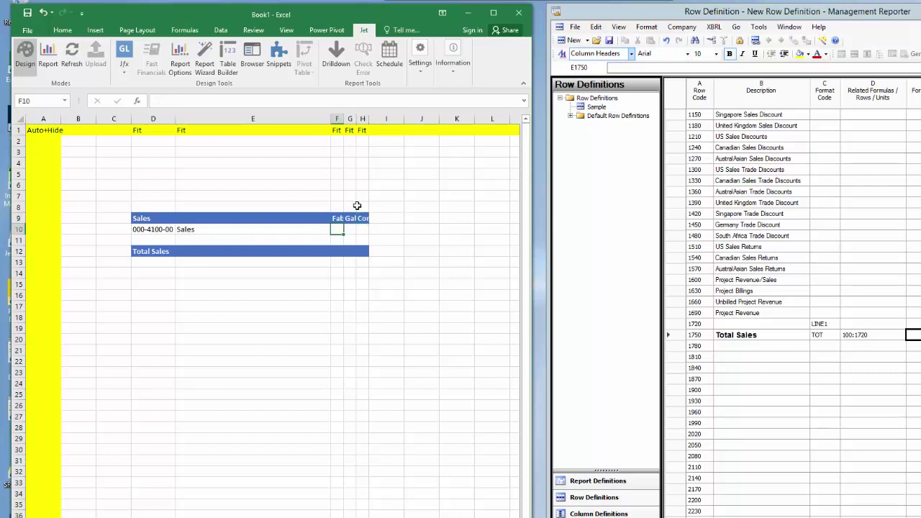
Autofit columns F, G and H to their headings
{"action": "double_click", "coordinate": [344, 119]}
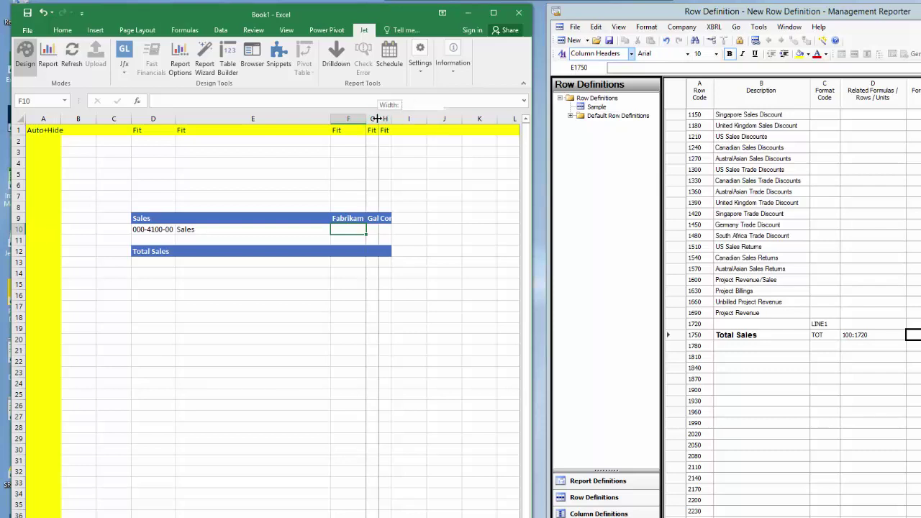
{"action": "double_click", "coordinate": [379, 119]}
{"action": "double_click", "coordinate": [415, 118]}
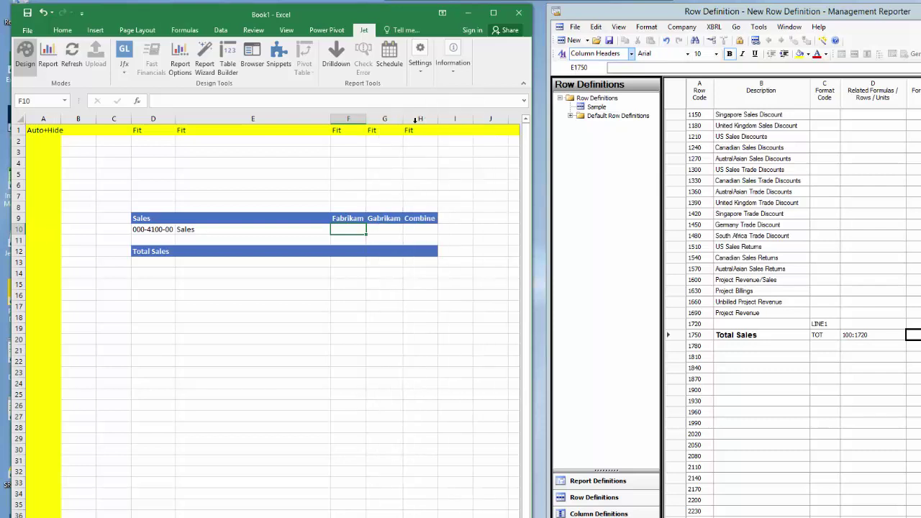
{"action": "left_click", "coordinate": [359, 249]}
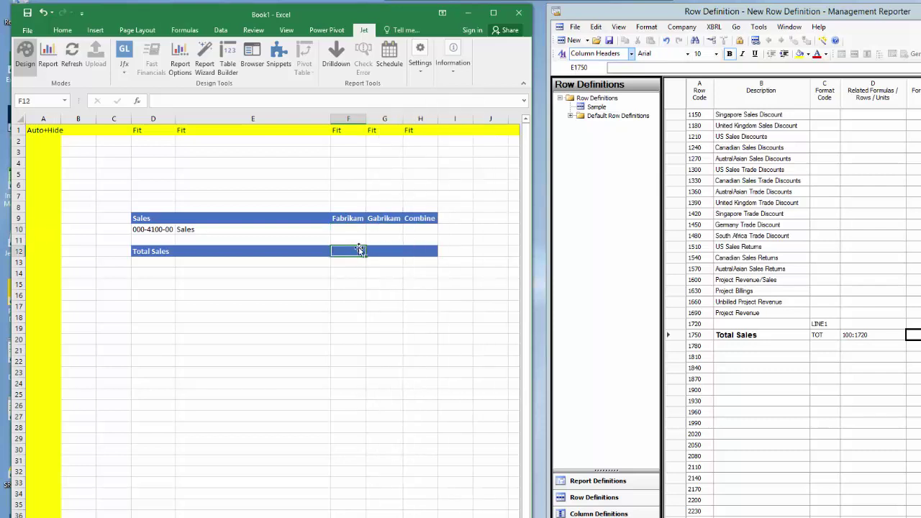
Sum F10:F11 in F12 and copy the total formula across to G12:H12
{"action": "left_click", "coordinate": [62, 30]}
{"action": "key", "text": "alt+equal"}
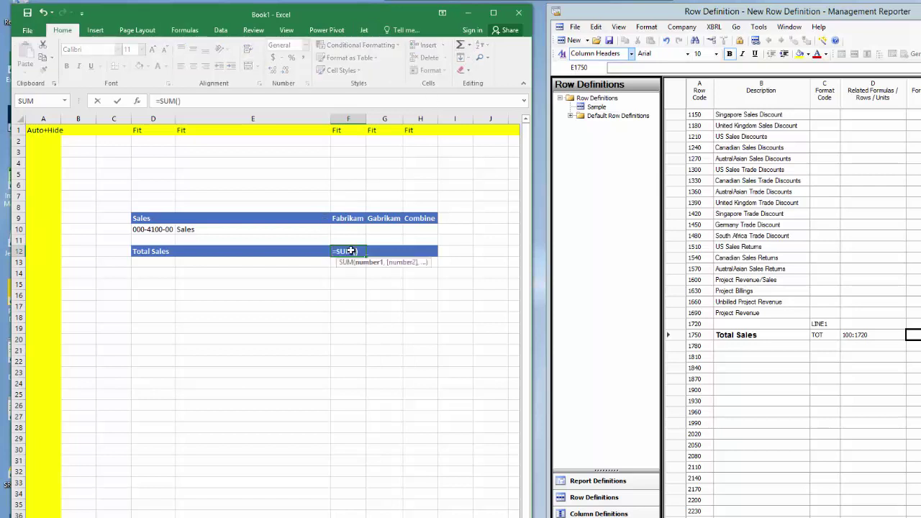
{"action": "left_click_drag", "start_coordinate": [354, 229], "coordinate": [356, 242]}
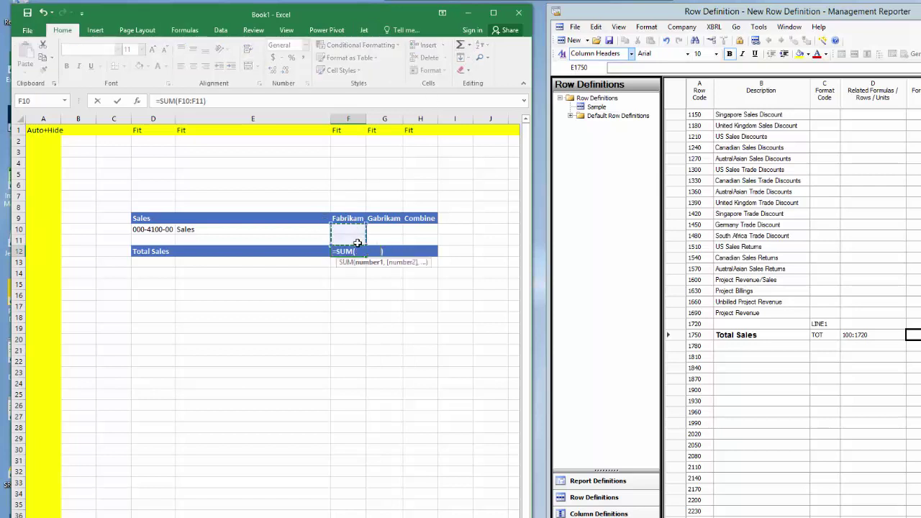
{"action": "key", "text": "Return"}
{"action": "left_click", "coordinate": [368, 251]}
{"action": "key", "text": "ctrl+c"}
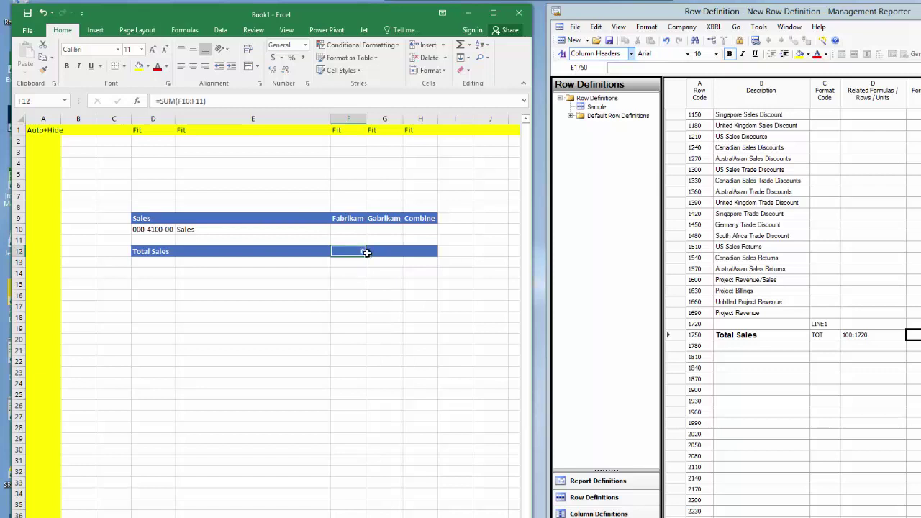
{"action": "left_click_drag", "start_coordinate": [387, 252], "coordinate": [426, 252]}
{"action": "key", "text": "ctrl+v"}
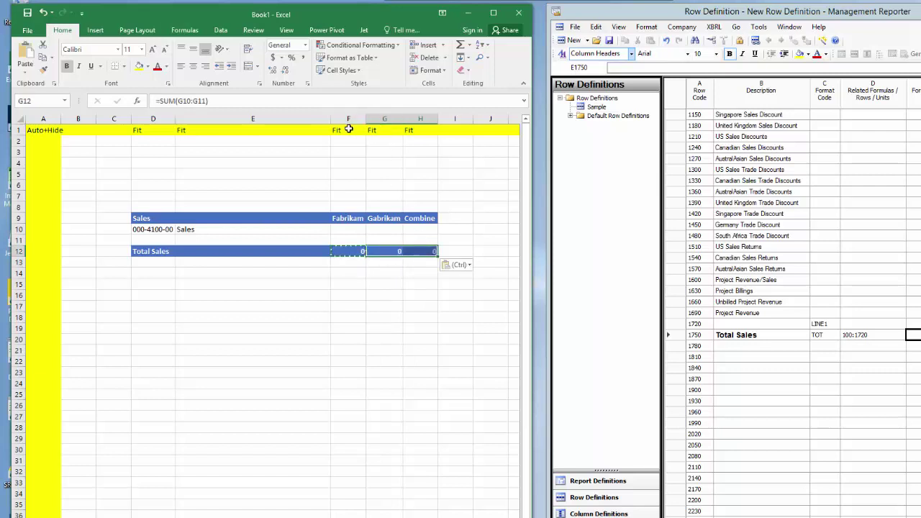
Apply Accounting dollar format to columns F through H, then check the F12 formula
{"action": "left_click_drag", "start_coordinate": [348, 119], "coordinate": [403, 116]}
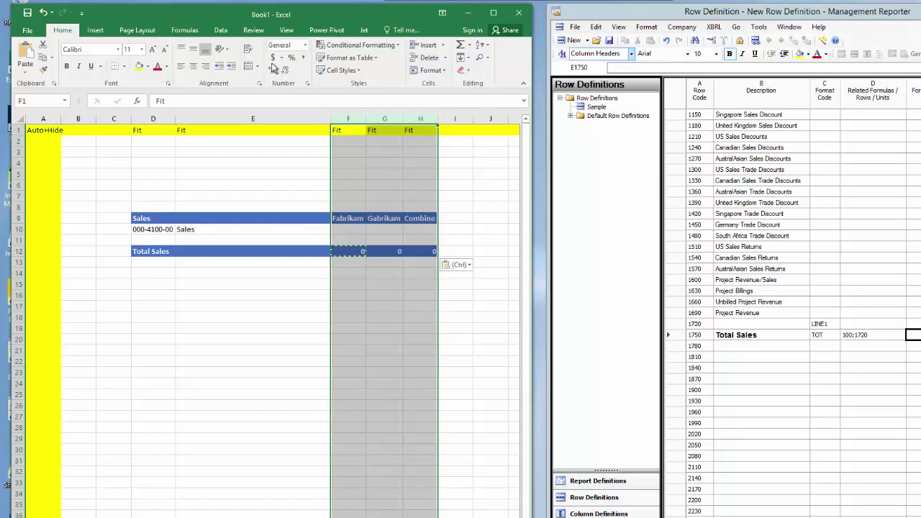
{"action": "left_click", "coordinate": [273, 58]}
{"action": "left_click", "coordinate": [270, 317]}
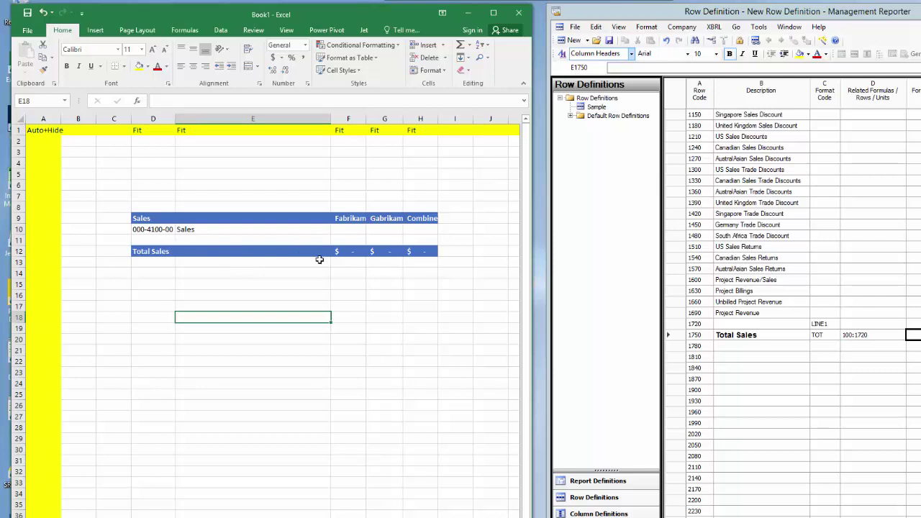
{"action": "left_click", "coordinate": [354, 254]}
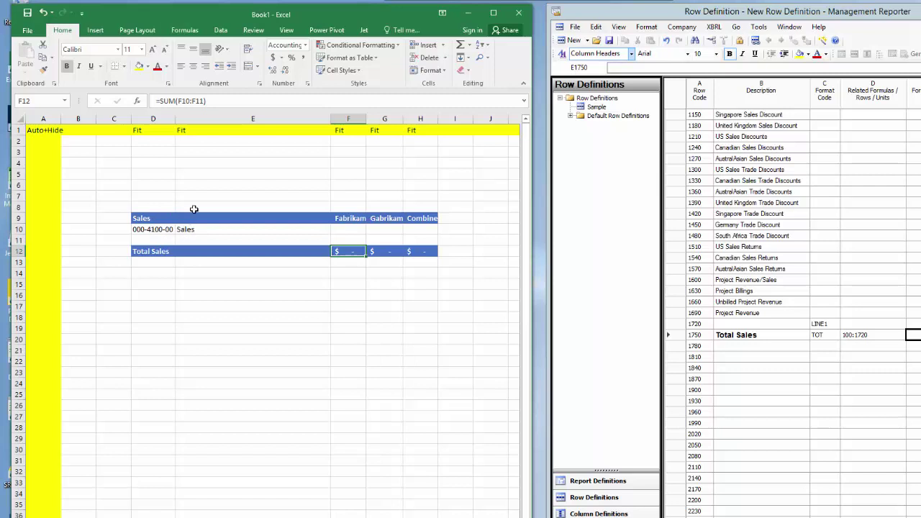
{"action": "left_click", "coordinate": [352, 227]}
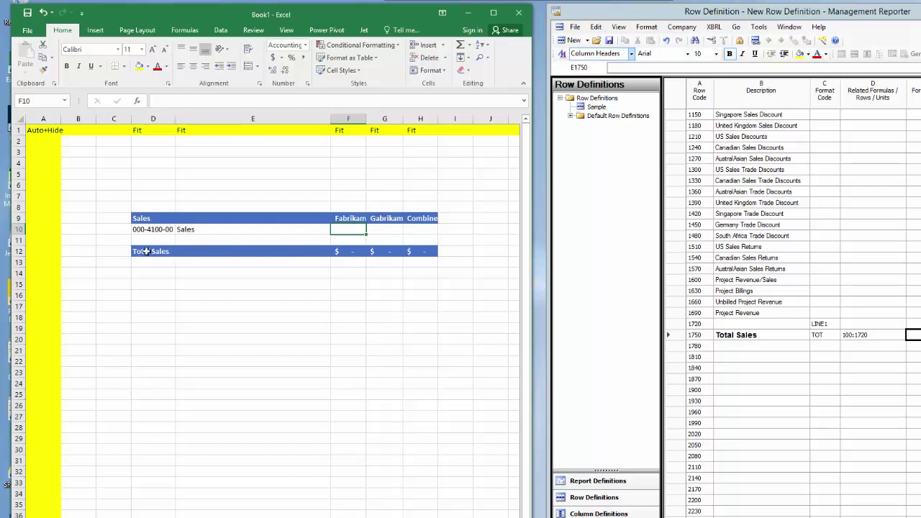
Give column B a yellow fill
{"action": "left_click", "coordinate": [78, 118]}
{"action": "right_click", "coordinate": [80, 120]}
{"action": "left_click", "coordinate": [125, 101]}
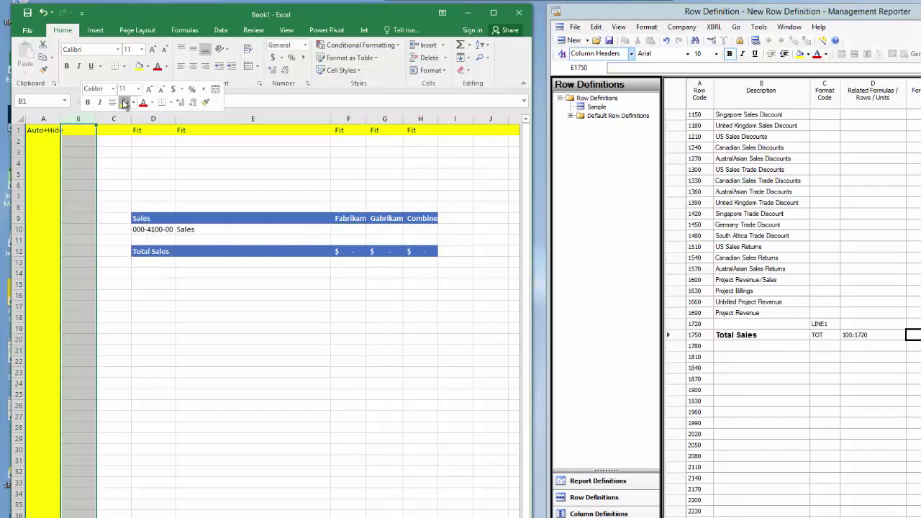
Enter Hide+? in B1 and Hide in B11, then refresh the Jet report
{"action": "left_click", "coordinate": [73, 128]}
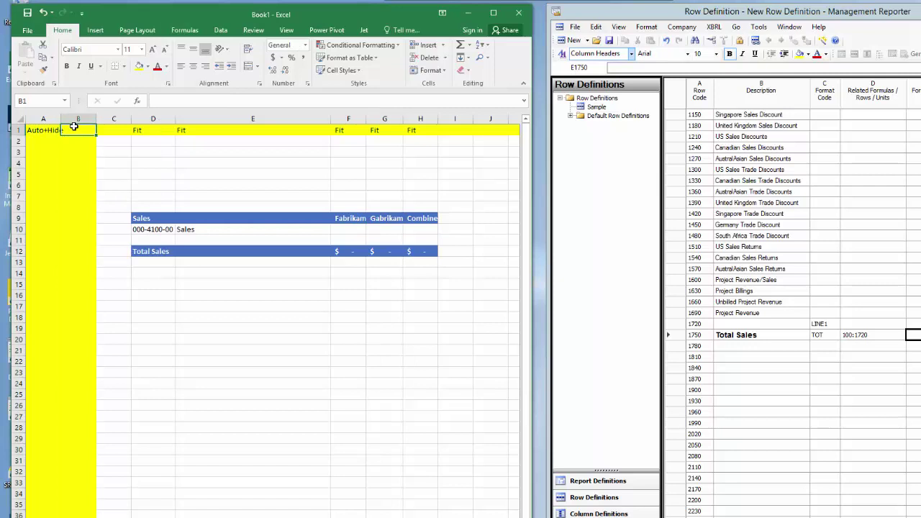
{"action": "type", "text": "Hide"}
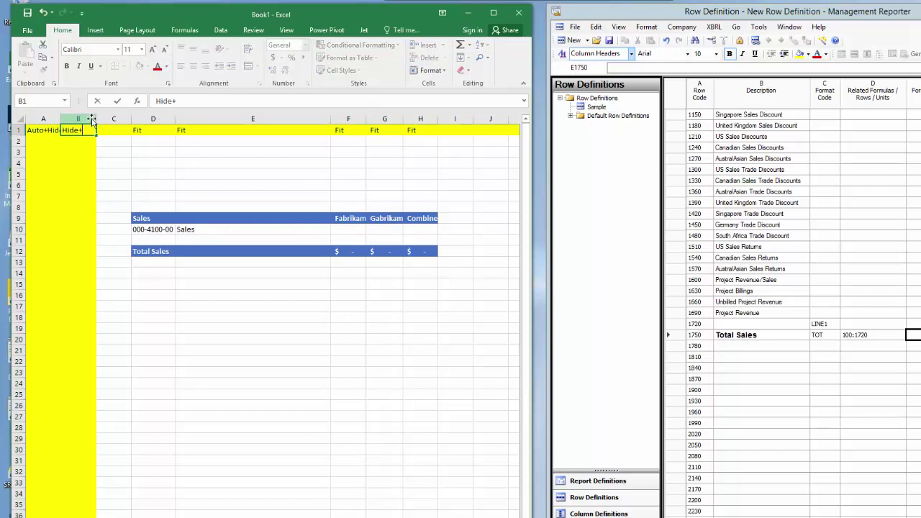
{"action": "type", "text": "+?"}
{"action": "key", "text": "Return"}
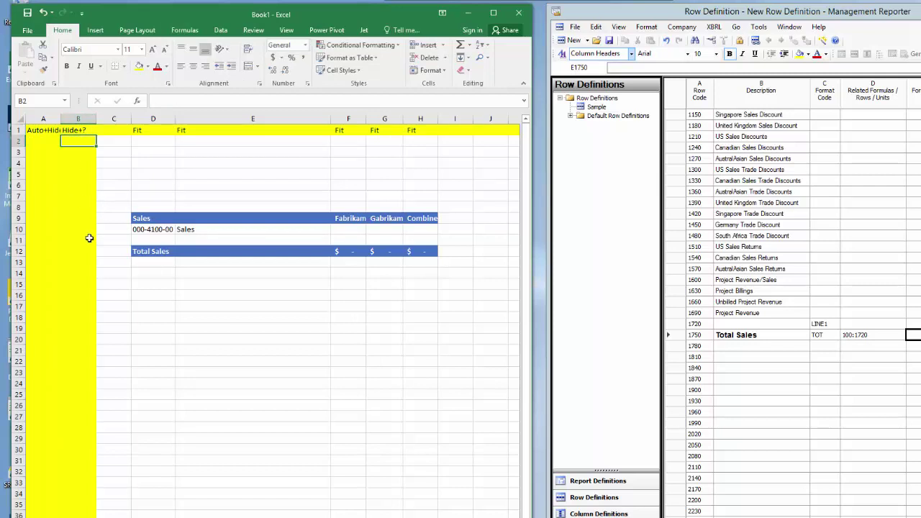
{"action": "left_click", "coordinate": [77, 242]}
{"action": "type", "text": "Hide"}
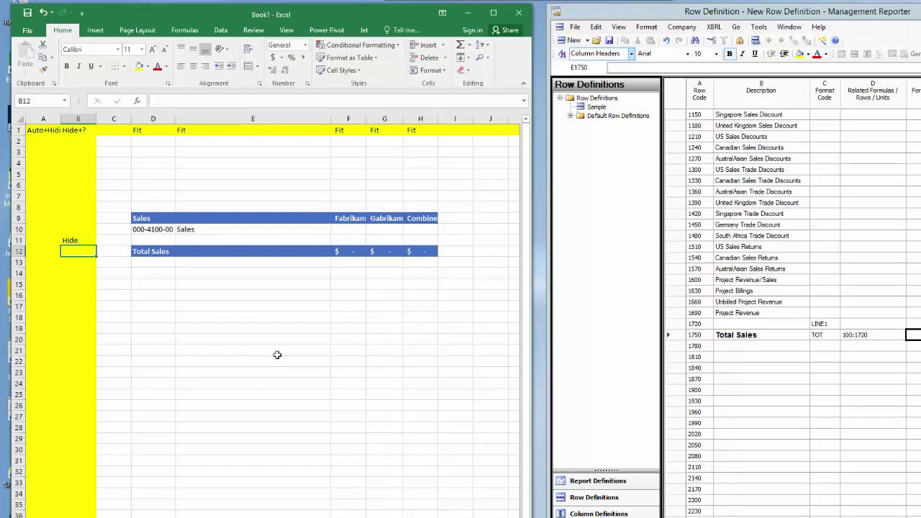
{"action": "left_click", "coordinate": [278, 352]}
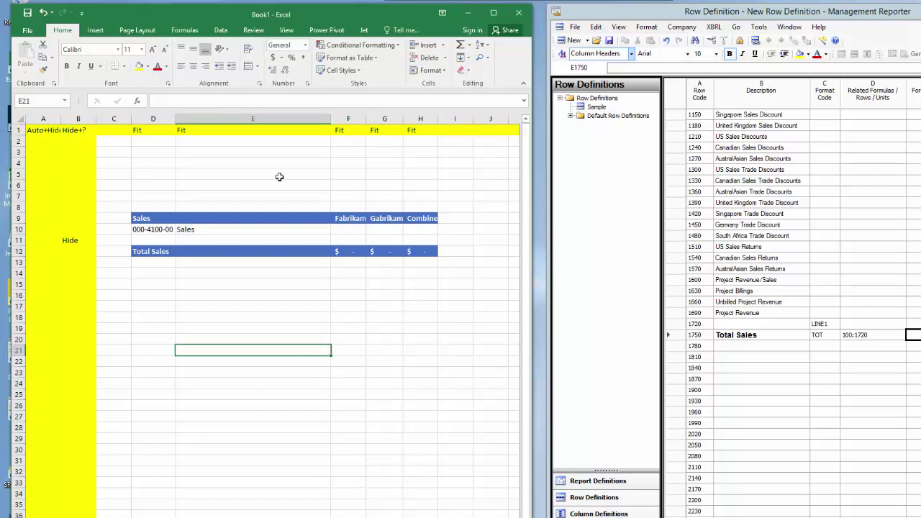
{"action": "left_click", "coordinate": [363, 30]}
{"action": "left_click", "coordinate": [73, 56]}
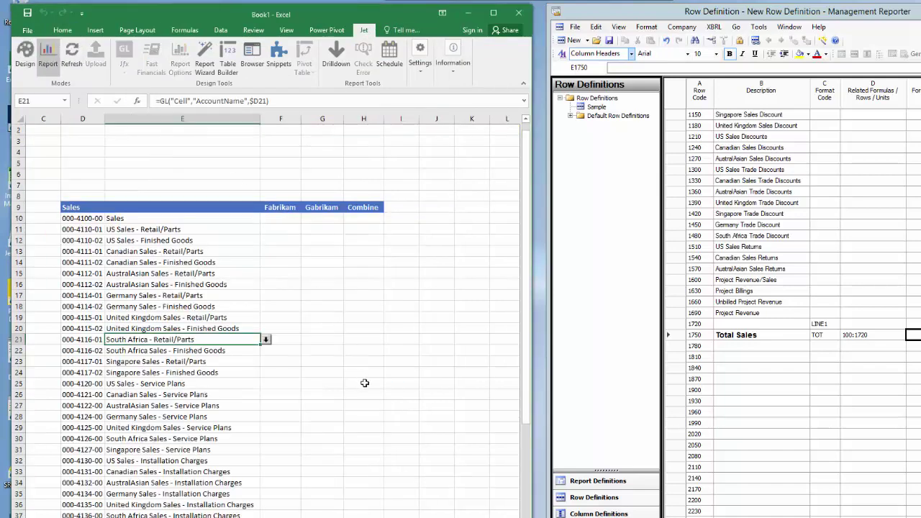
Scroll down the refreshed report to the Total Sales row at row 64
{"action": "scroll", "coordinate": [367, 410], "scroll_direction": "down", "scroll_amount": 2}
{"action": "scroll", "coordinate": [374, 442], "scroll_direction": "down", "scroll_amount": 11}
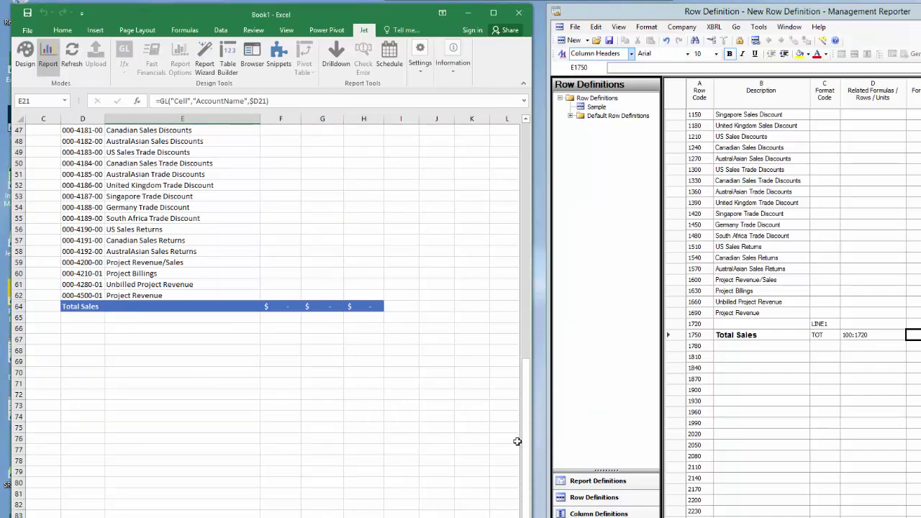
{"action": "left_click_drag", "start_coordinate": [529, 454], "coordinate": [525, 119]}
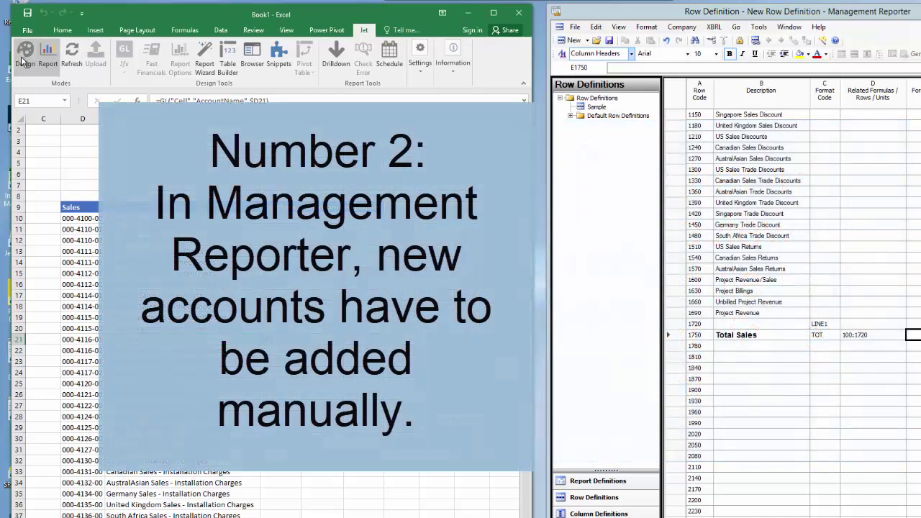
{"action": "left_click", "coordinate": [24, 56]}
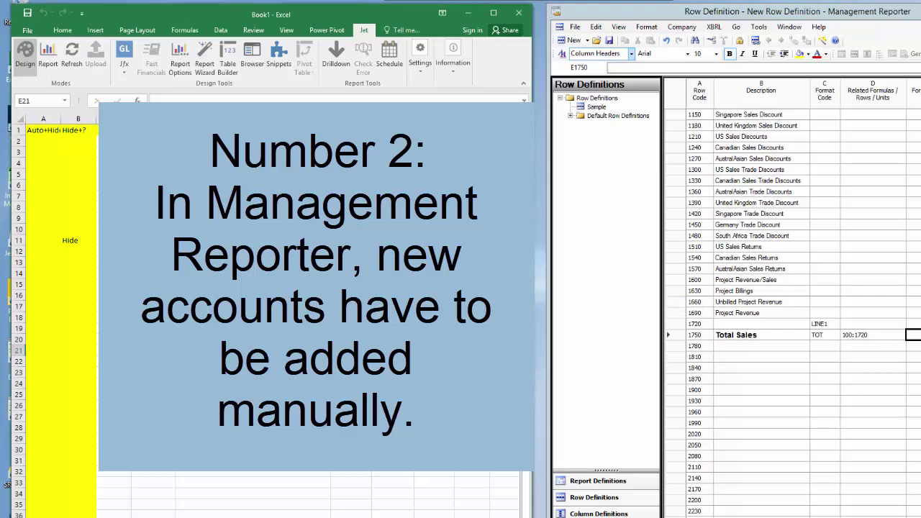
{"action": "scroll", "coordinate": [679, 213], "scroll_direction": "up", "scroll_amount": 9}
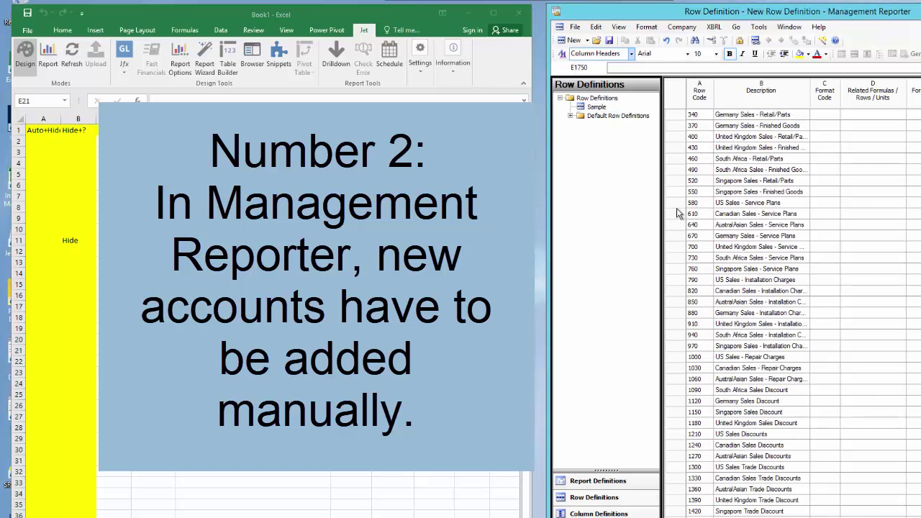
{"action": "left_click", "coordinate": [675, 214]}
{"action": "right_click", "coordinate": [676, 214]}
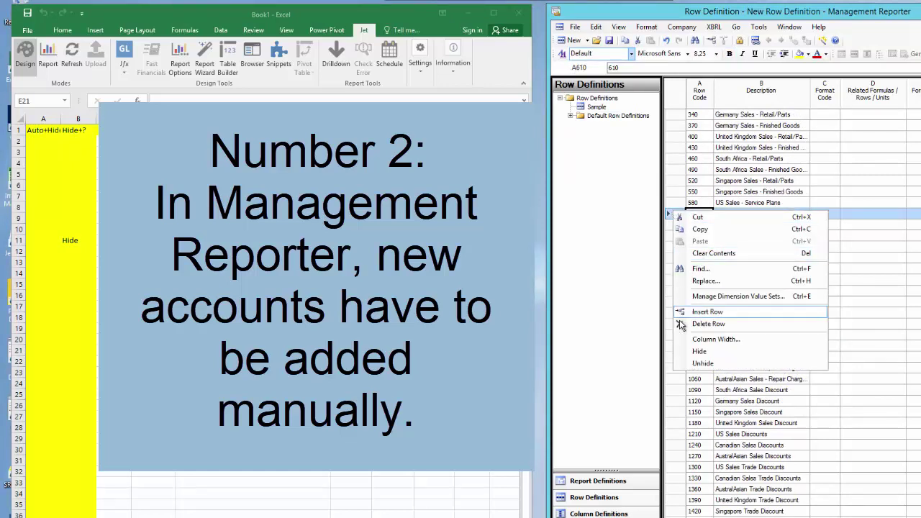
{"action": "left_click", "coordinate": [708, 311]}
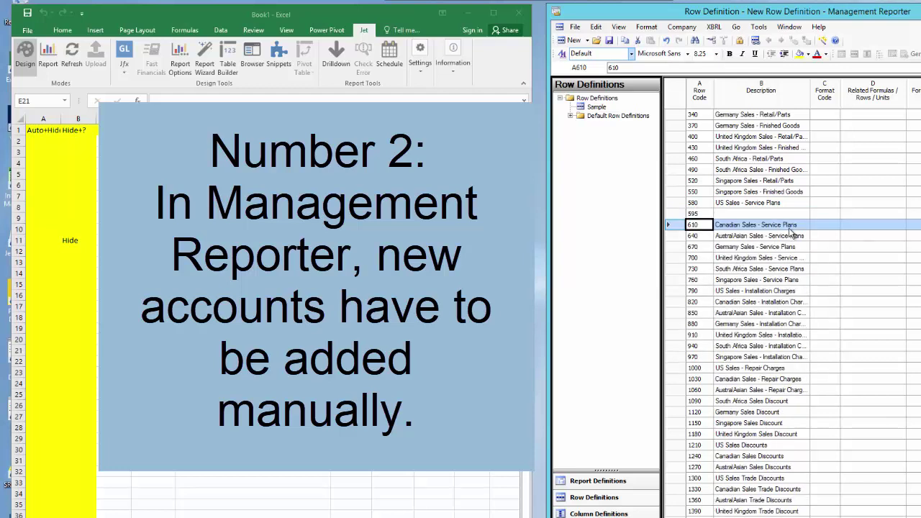
{"action": "left_click", "coordinate": [596, 27]}
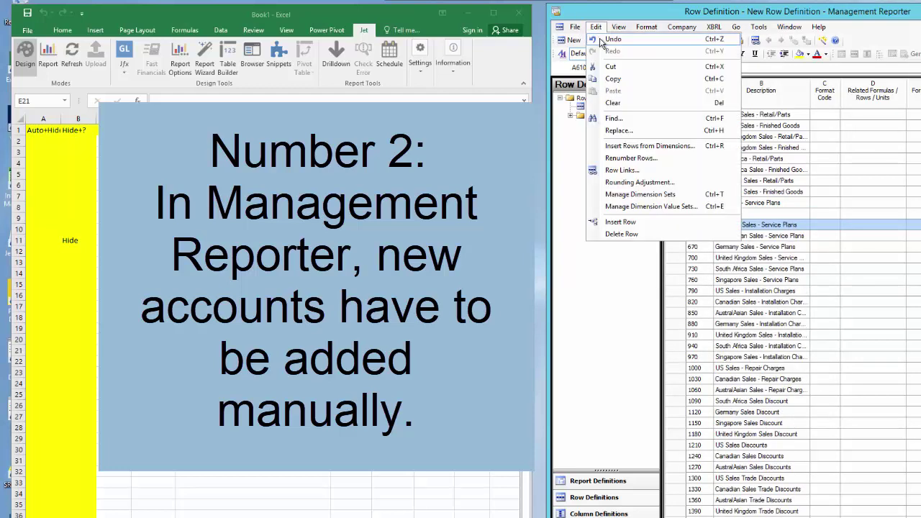
{"action": "left_click", "coordinate": [602, 36]}
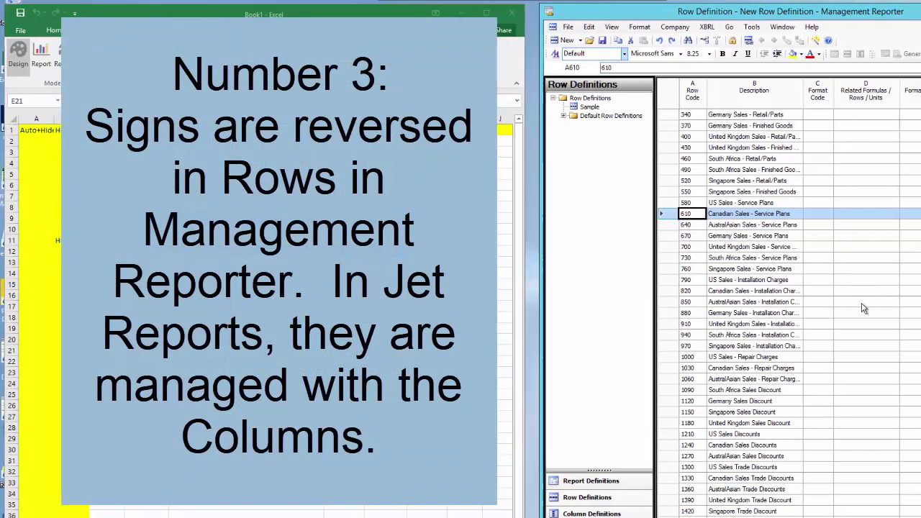
Keep C as the first row's Normal Balance and select the empty Normal Balance cells below
{"action": "scroll", "coordinate": [744, 288], "scroll_direction": "right", "scroll_amount": 3}
{"action": "scroll", "coordinate": [829, 162], "scroll_direction": "right", "scroll_amount": 1}
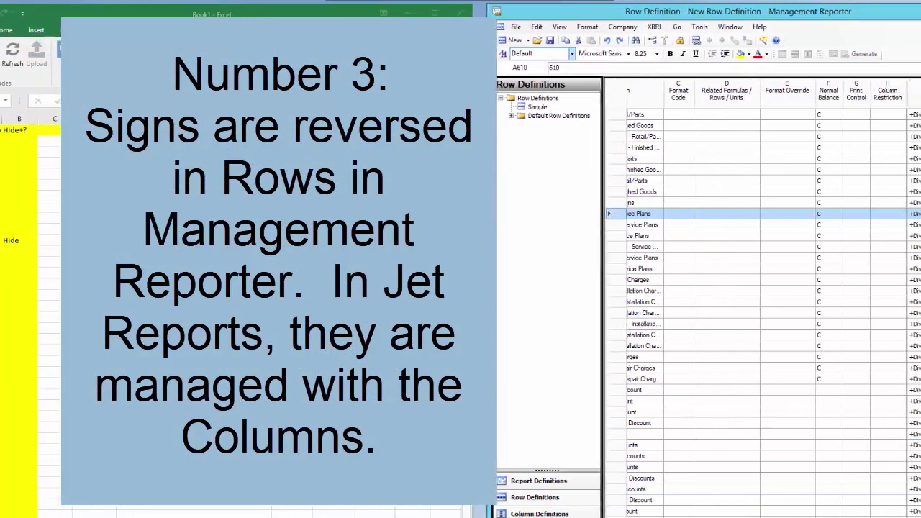
{"action": "left_click", "coordinate": [786, 115]}
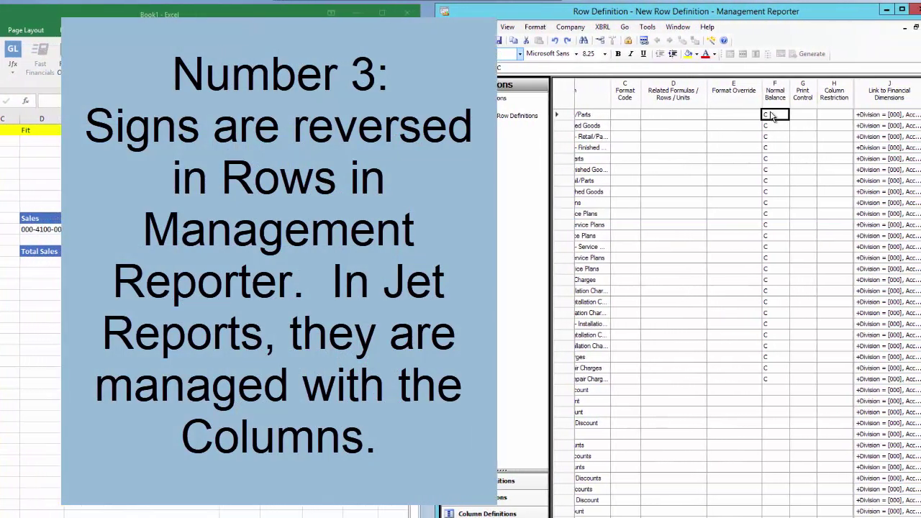
{"action": "left_click", "coordinate": [786, 115]}
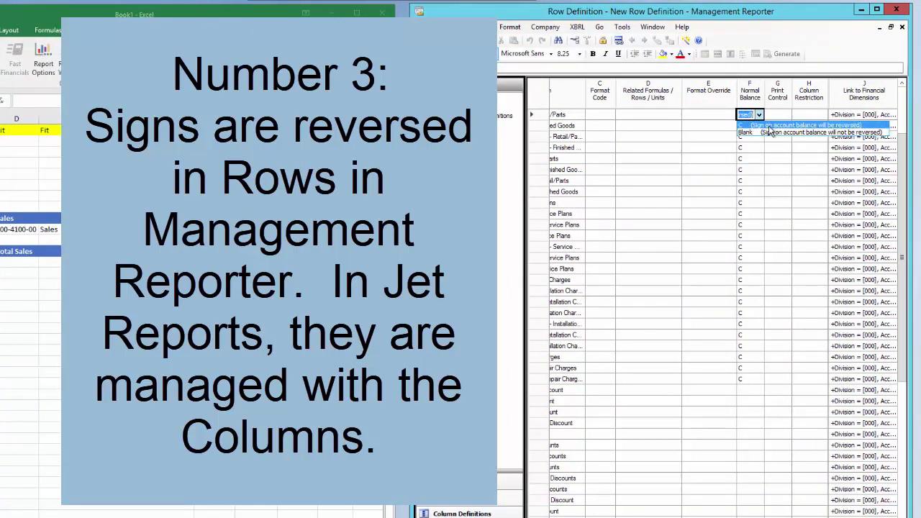
{"action": "left_click", "coordinate": [666, 119]}
{"action": "left_click", "coordinate": [758, 180]}
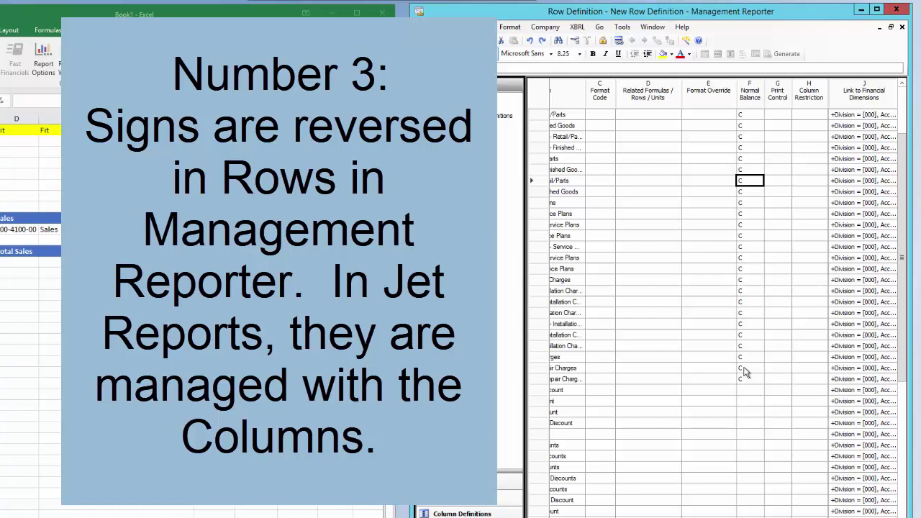
{"action": "left_click_drag", "start_coordinate": [748, 390], "coordinate": [758, 493]}
Enter C in the selected Normal Balance cells to reverse the sales rows' signs
{"action": "type", "text": "C"}
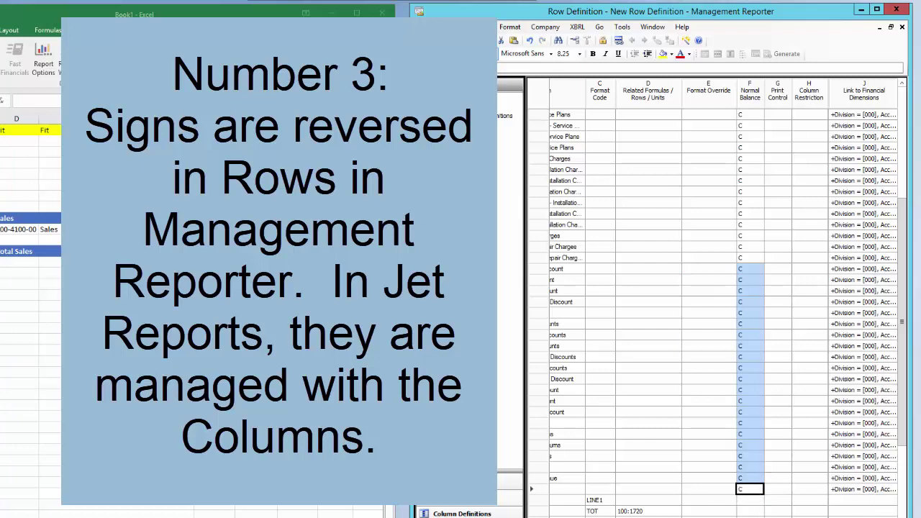
{"action": "scroll", "coordinate": [712, 299], "scroll_direction": "left", "scroll_amount": 3}
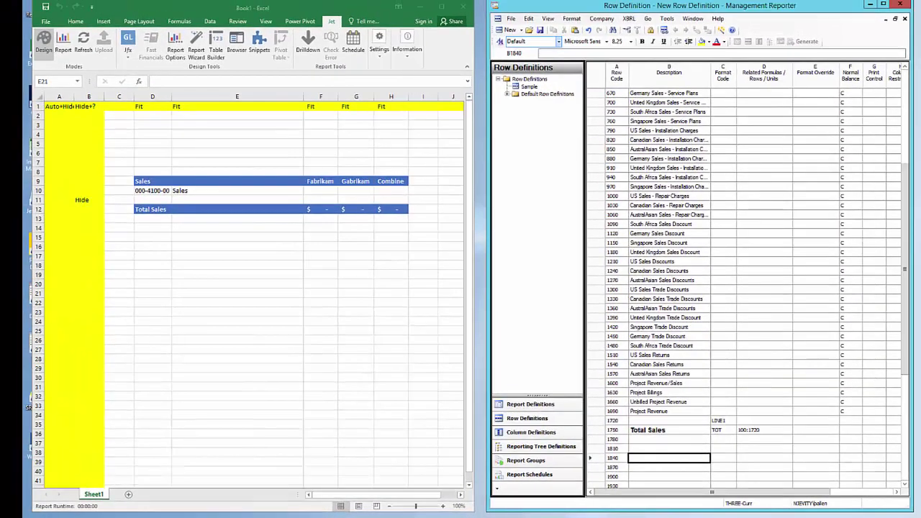
Add a Cost of Goods Sold heading in row 1810 with Column Headers style and DES format
{"action": "type", "text": "Cost of Goo"}
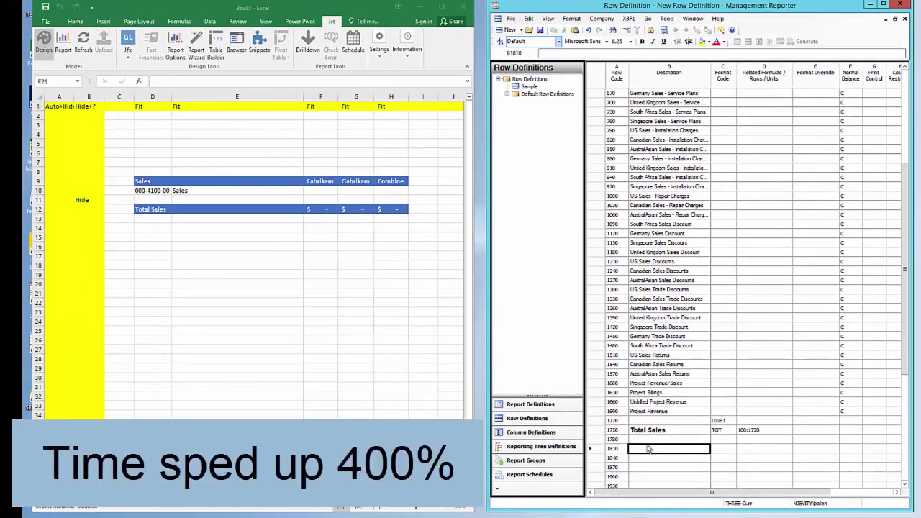
{"action": "type", "text": "ds Sold"}
{"action": "key", "text": "Return"}
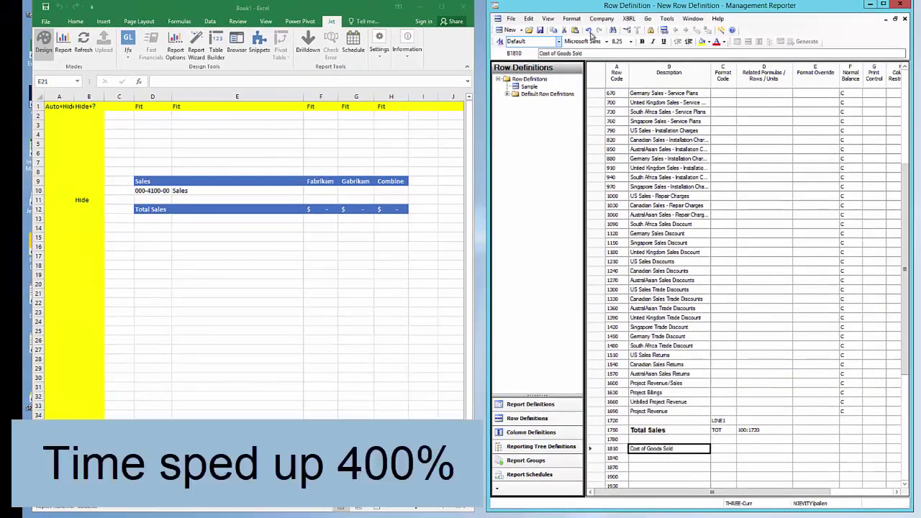
{"action": "left_click", "coordinate": [559, 41]}
{"action": "left_click", "coordinate": [552, 56]}
{"action": "left_click", "coordinate": [728, 450]}
{"action": "left_click", "coordinate": [723, 452]}
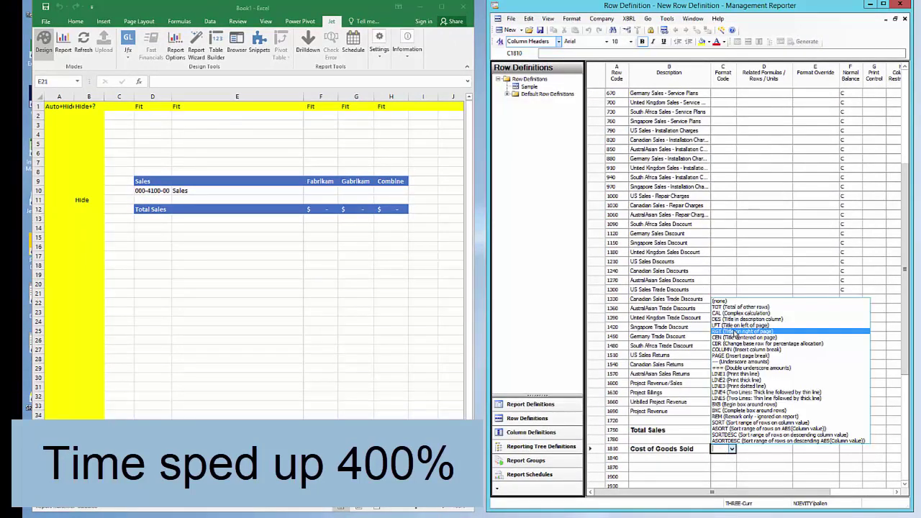
{"action": "left_click", "coordinate": [734, 321]}
Insert the cost account rows from dimensions for the 4501–4999 account range
{"action": "left_click", "coordinate": [669, 458]}
{"action": "scroll", "coordinate": [669, 360], "scroll_direction": "down", "scroll_amount": 7}
{"action": "left_click", "coordinate": [528, 18]}
{"action": "left_click", "coordinate": [573, 119]}
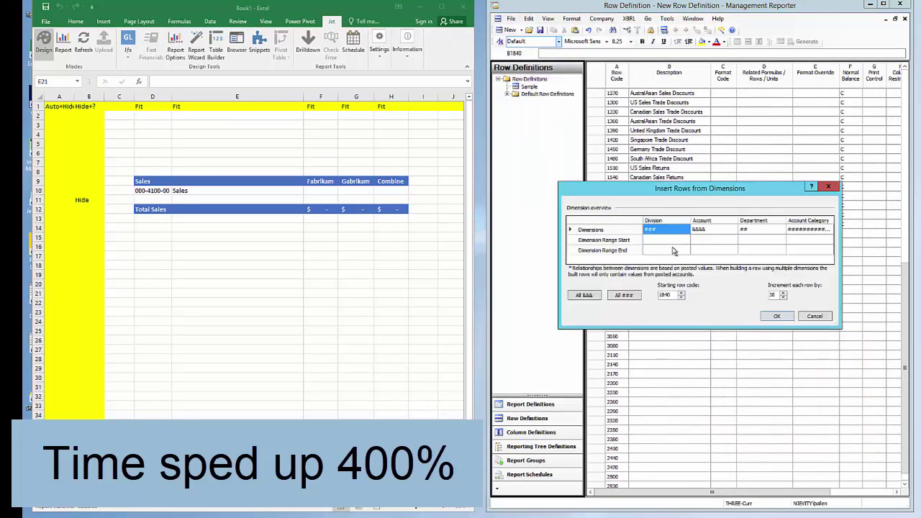
{"action": "left_click", "coordinate": [705, 242]}
{"action": "type", "text": "4501"}
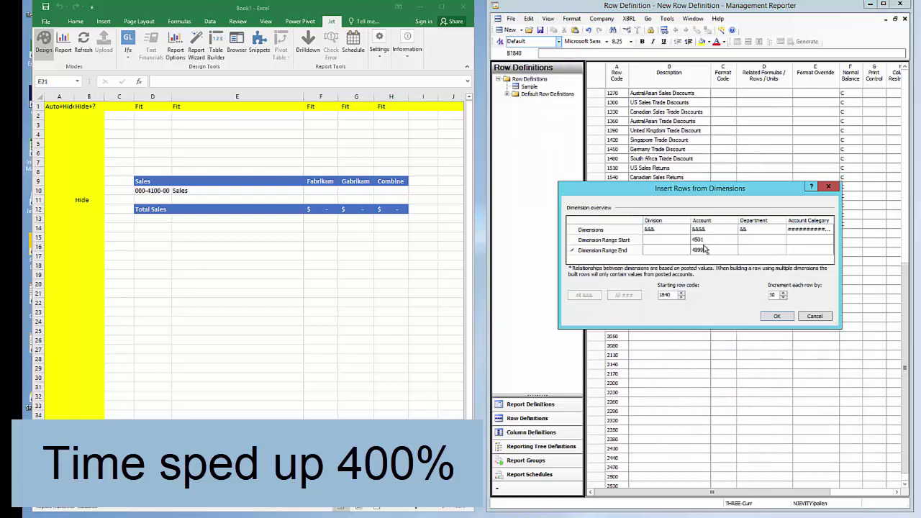
{"action": "left_click", "coordinate": [776, 316]}
{"action": "left_click", "coordinate": [850, 268]}
{"action": "left_click", "coordinate": [850, 345]}
Set row 2740's format code to LINE1 for an underline
{"action": "left_click", "coordinate": [850, 439]}
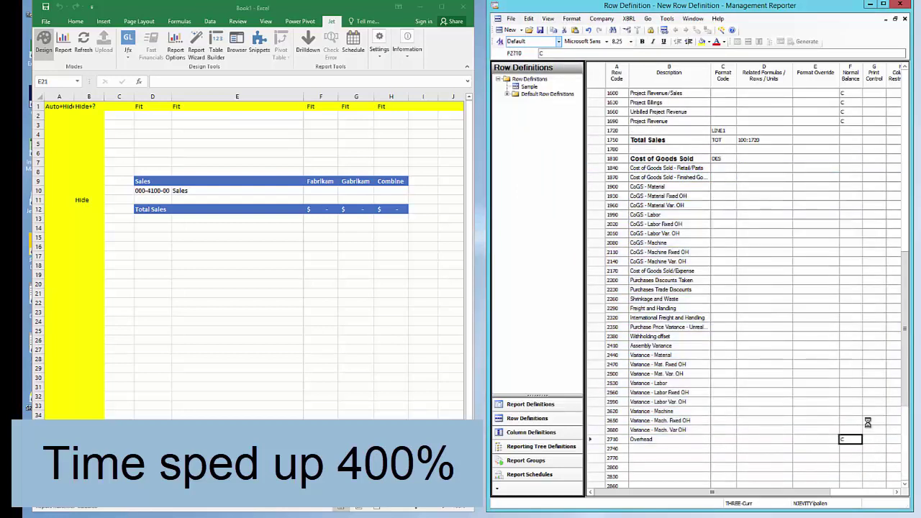
{"action": "left_click", "coordinate": [723, 449]}
{"action": "left_click", "coordinate": [742, 376]}
Label row 2770 'Total Cost of Goods Sold'
{"action": "left_click", "coordinate": [664, 458]}
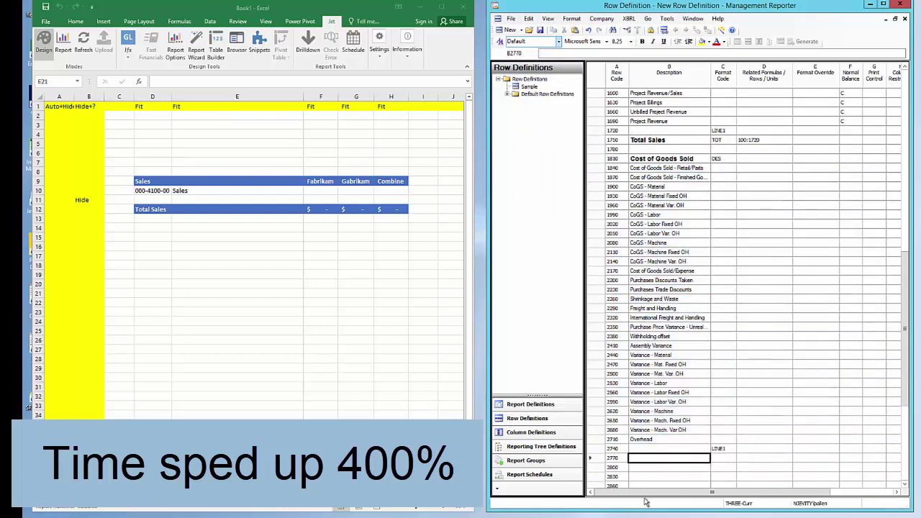
{"action": "left_click", "coordinate": [664, 158]}
{"action": "key", "text": "ctrl+c"}
{"action": "left_click", "coordinate": [663, 458]}
{"action": "key", "text": "ctrl+v"}
{"action": "left_click", "coordinate": [541, 54]}
{"action": "type", "text": "Total"}
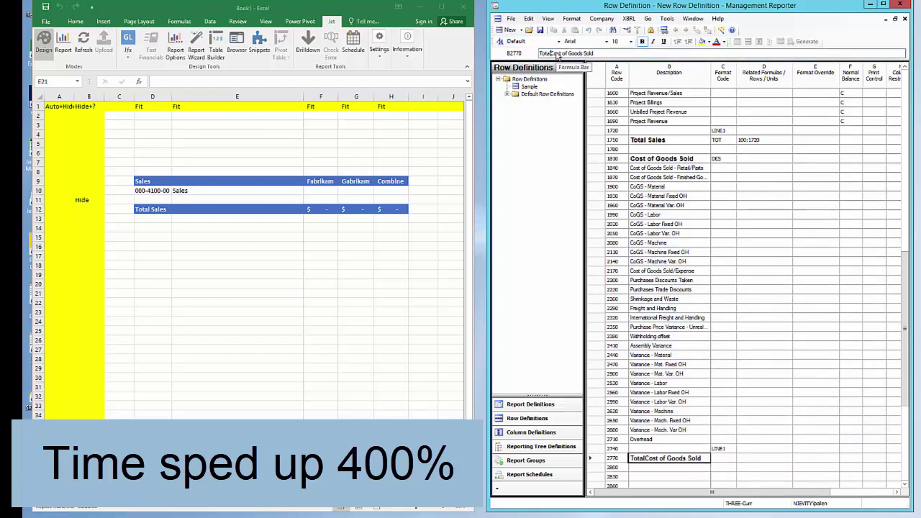
{"action": "key", "text": "Return"}
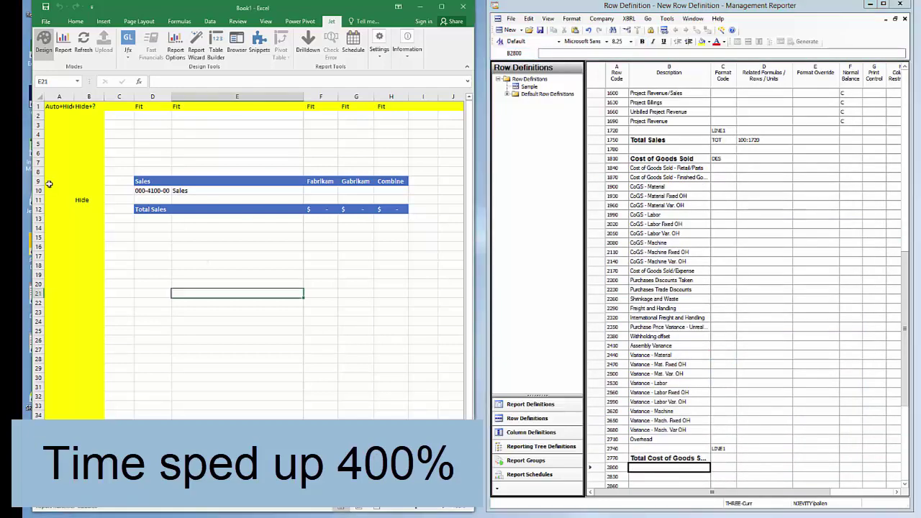
Copy the Sales block to row 14, titled Cost of Goods Sold with a Total Cost of Goods Sold row
{"action": "left_click_drag", "start_coordinate": [38, 181], "coordinate": [38, 209]}
{"action": "key", "text": "ctrl+c"}
{"action": "left_click", "coordinate": [155, 225]}
{"action": "key", "text": "ctrl+v"}
{"action": "left_click", "coordinate": [155, 226]}
{"action": "type", "text": "Cost of Goods Sold"}
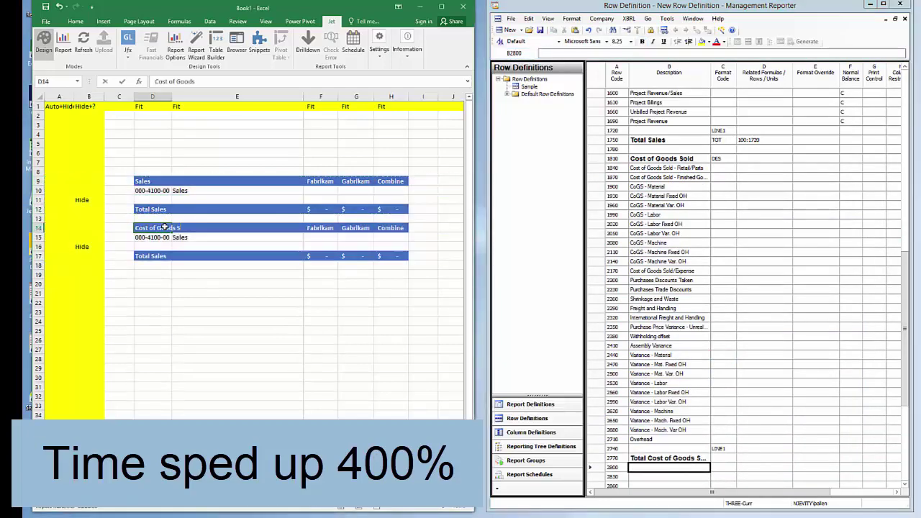
{"action": "key", "text": "shift+Home"}
{"action": "key", "text": "Return"}
{"action": "key", "text": "Down"}
{"action": "key", "text": "Down"}
{"action": "type", "text": "Total Cost of Goods Sold"}
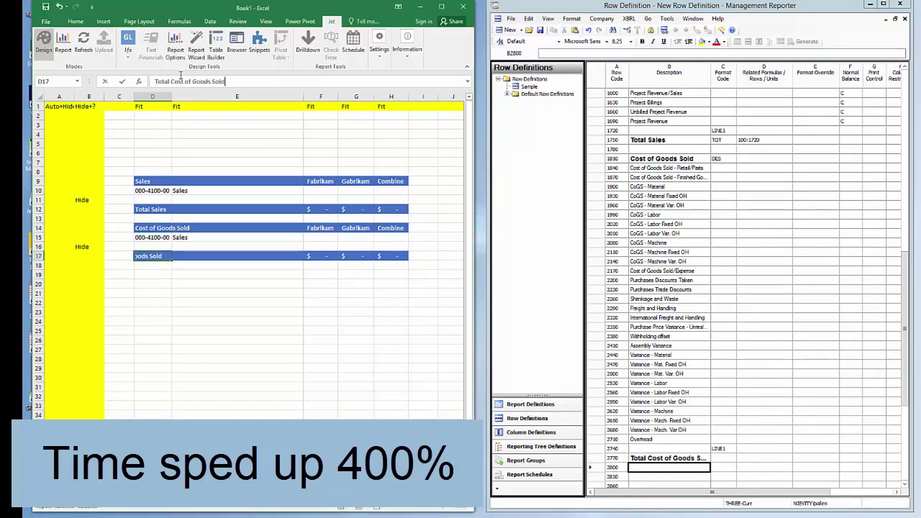
{"action": "key", "text": "Return"}
Change D15's GL account filter to 4501..4999 in the Jet function wizard
{"action": "left_click", "coordinate": [150, 236]}
{"action": "left_click", "coordinate": [128, 49]}
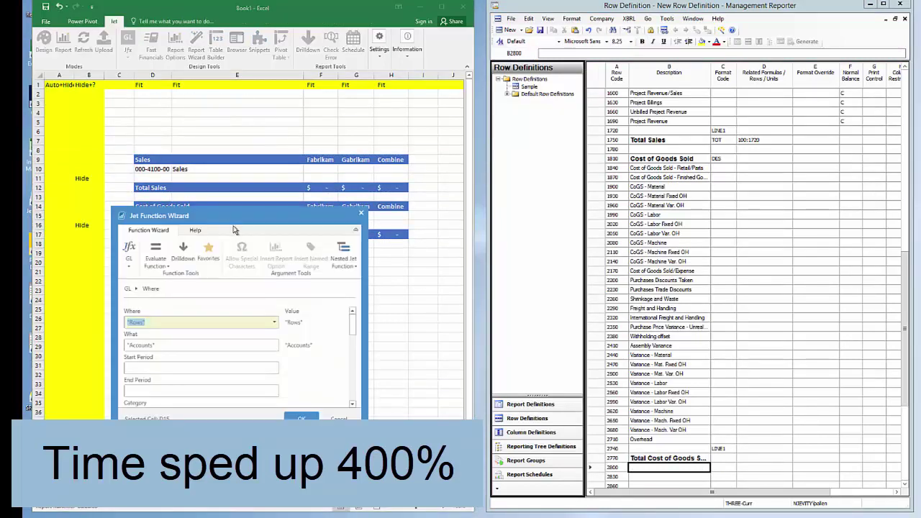
{"action": "type", "text": "4501..4"}
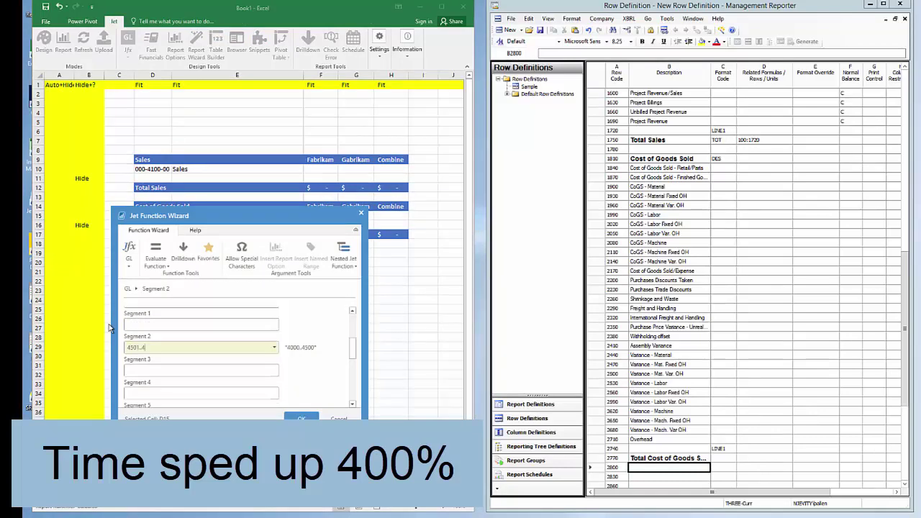
{"action": "type", "text": "999"}
{"action": "key", "text": "Return"}
{"action": "scroll", "coordinate": [252, 312], "scroll_direction": "down", "scroll_amount": 2}
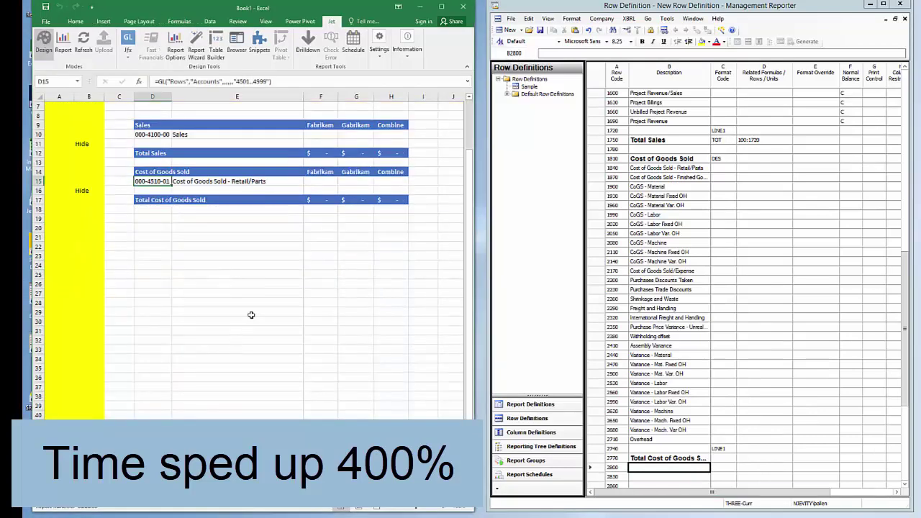
{"action": "left_click", "coordinate": [723, 458]}
Give row 2770 format code TOT, totalling rows 1810:2740
{"action": "type", "text": "TOT"}
{"action": "key", "text": "Tab"}
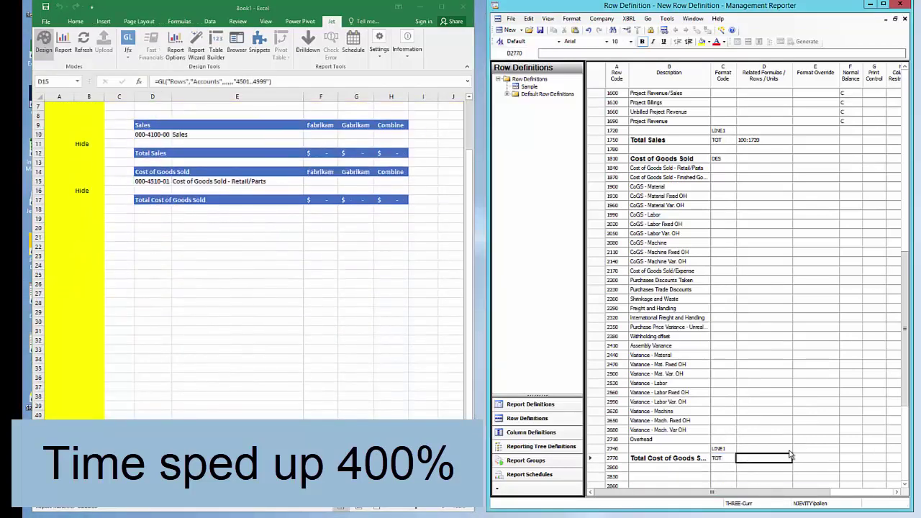
{"action": "type", "text": "1810:2740"}
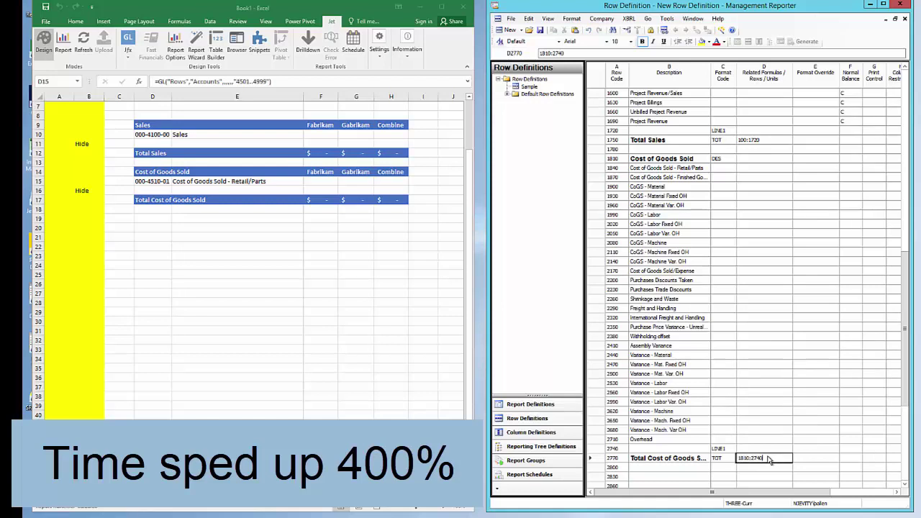
{"action": "key", "text": "Tab"}
{"action": "scroll", "coordinate": [652, 401], "scroll_direction": "down", "scroll_amount": 1}
Name the row definition Consolidated and start its description
{"action": "left_click", "coordinate": [543, 31]}
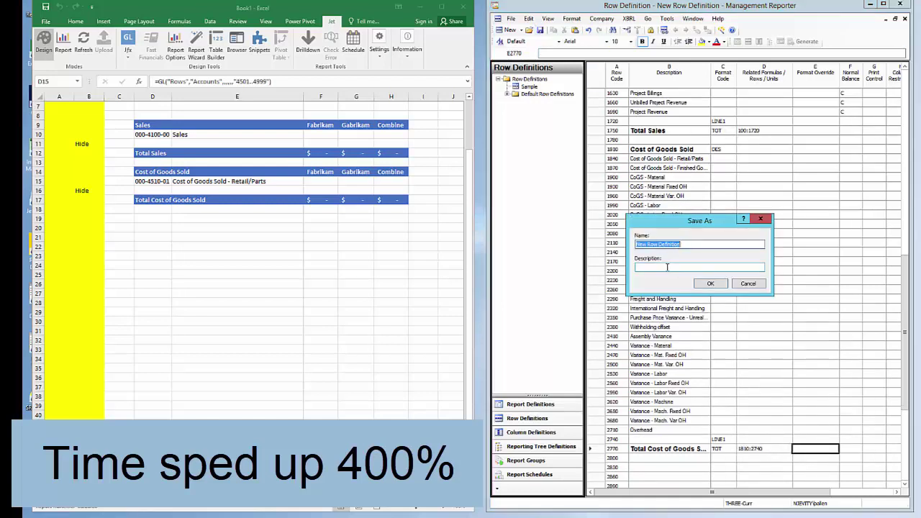
{"action": "type", "text": "Consolidated"}
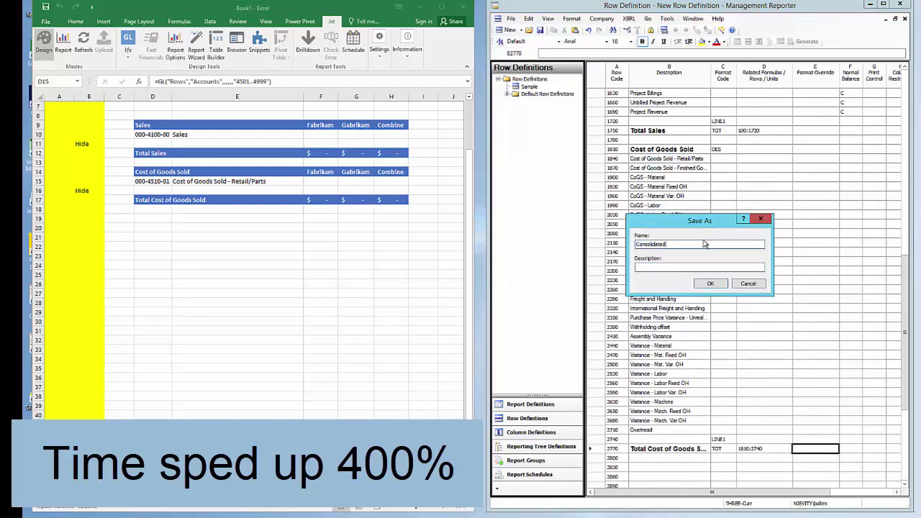
{"action": "left_click", "coordinate": [685, 266]}
Save the Consolidated row definition, then browse Excel's Save As location to the C drive
{"action": "type", "text": "Consolidated Simple P&L"}
{"action": "left_click", "coordinate": [710, 283]}
{"action": "left_click", "coordinate": [45, 21]}
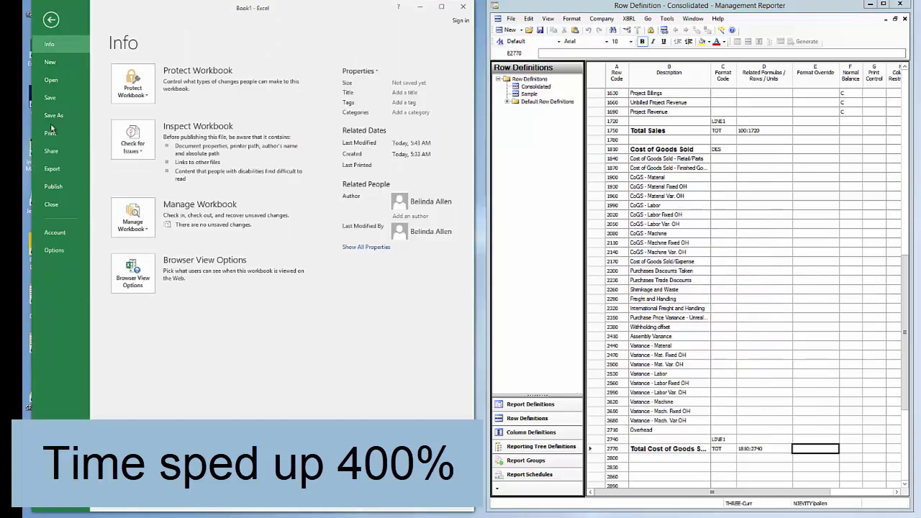
{"action": "left_click", "coordinate": [53, 115]}
{"action": "left_click", "coordinate": [167, 147]}
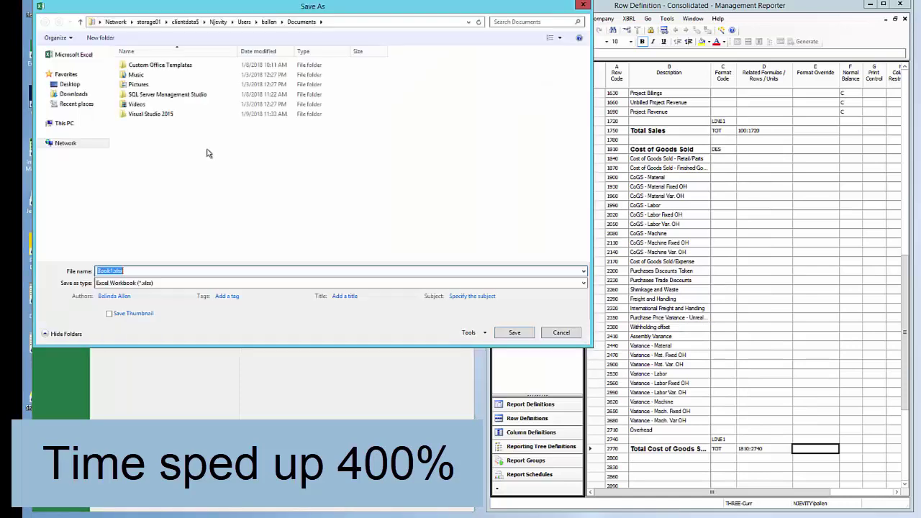
{"action": "right_click", "coordinate": [276, 154]}
{"action": "left_click", "coordinate": [64, 123]}
{"action": "double_click", "coordinate": [391, 186]}
Create a Reports folder on C: and save the workbook there as 'Consolidated Simple'
{"action": "right_click", "coordinate": [283, 192]}
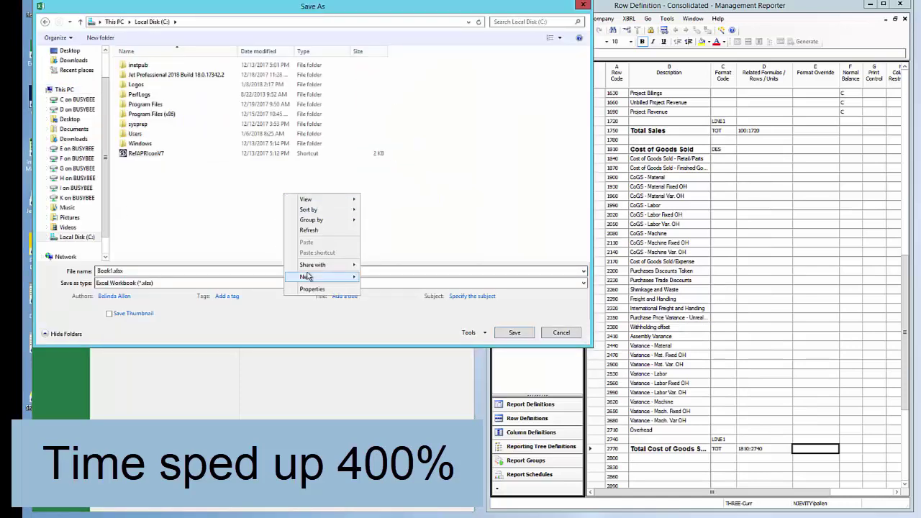
{"action": "left_click", "coordinate": [392, 278]}
{"action": "type", "text": "Reports"}
{"action": "key", "text": "Return"}
{"action": "double_click", "coordinate": [153, 166]}
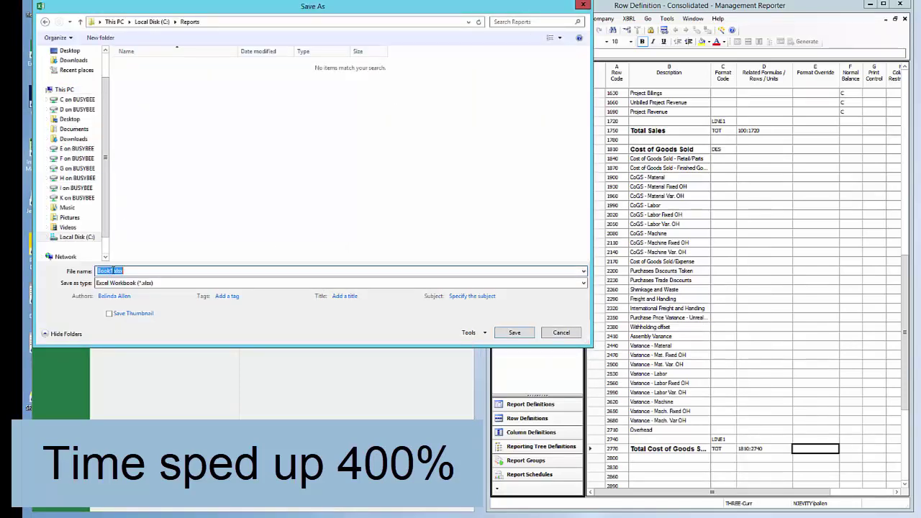
{"action": "type", "text": "Consolidated Simp"}
{"action": "type", "text": "le and"}
{"action": "key", "text": "Return"}
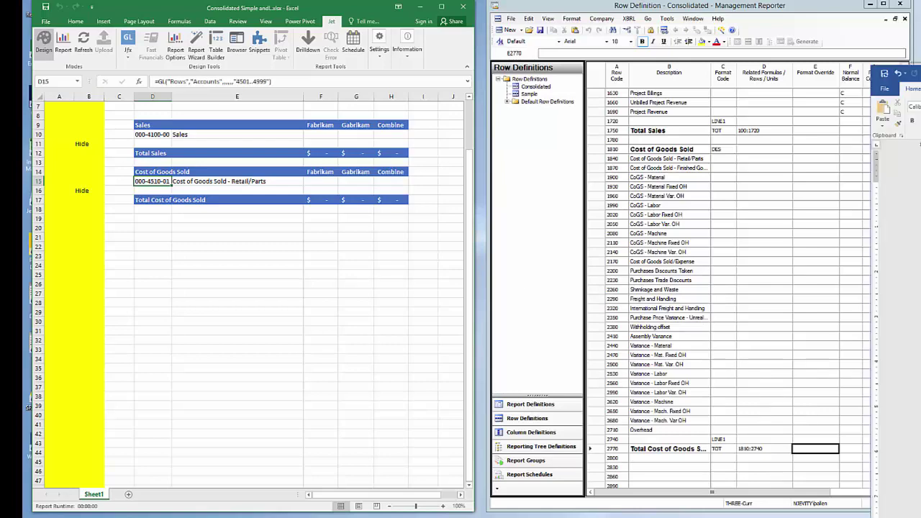
{"action": "key", "text": "alt+Tab"}
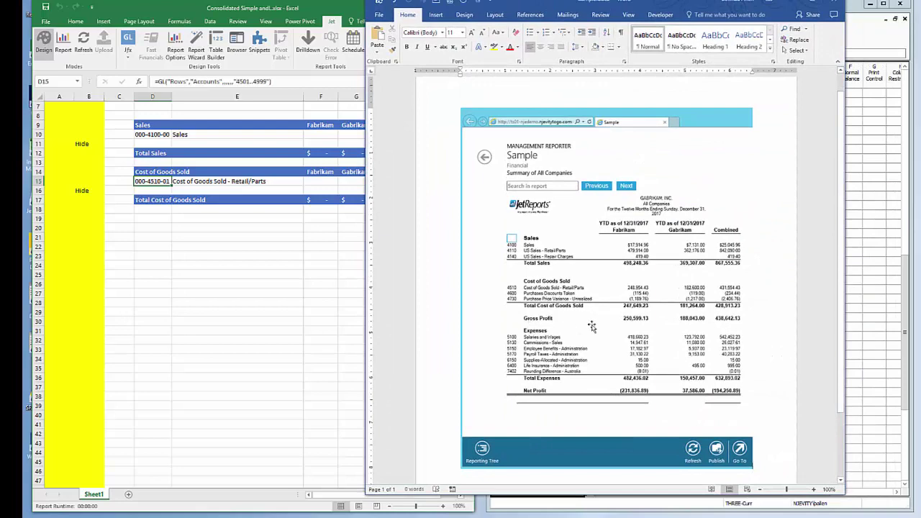
{"action": "left_click_drag", "start_coordinate": [682, 6], "coordinate": [779, 19]}
{"action": "key", "text": "alt+Tab"}
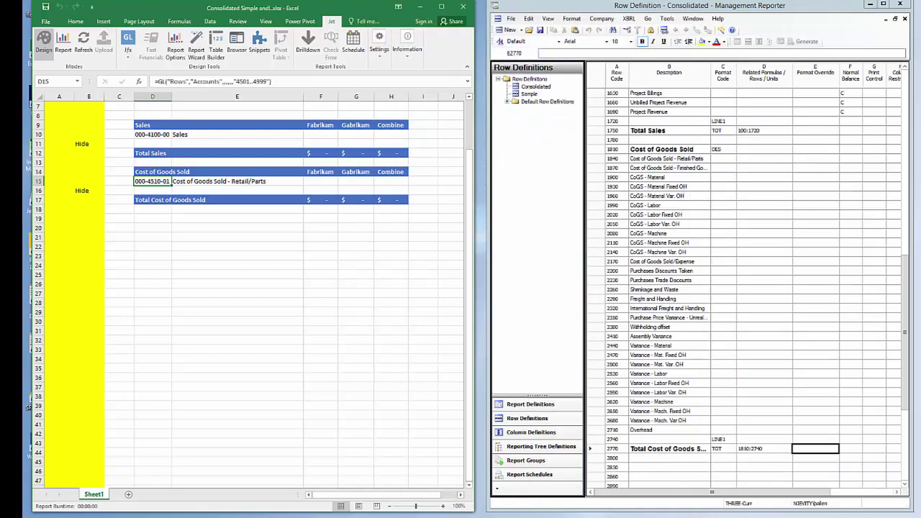
Rename the Total Sales row code to SALES and the cost total row code to COGS
{"action": "left_click", "coordinate": [614, 132]}
{"action": "type", "text": "T"}
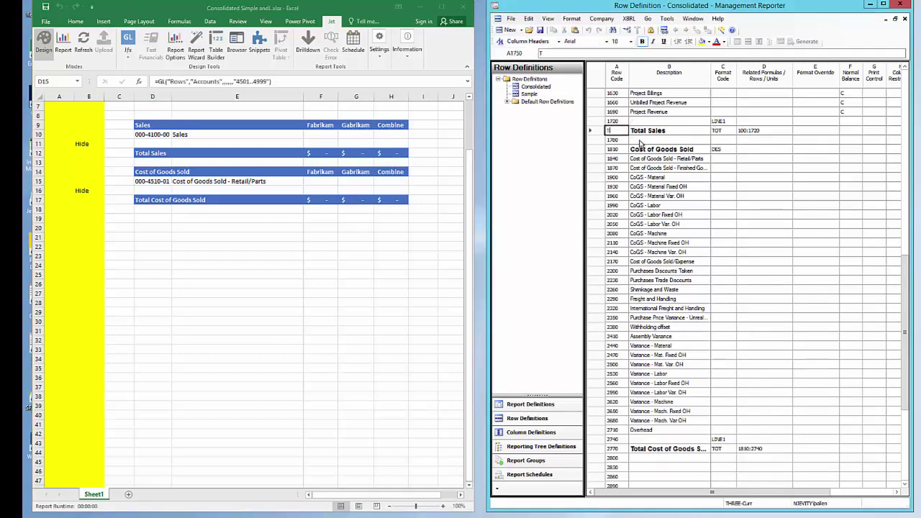
{"action": "type", "text": "S"}
{"action": "left_click", "coordinate": [614, 448]}
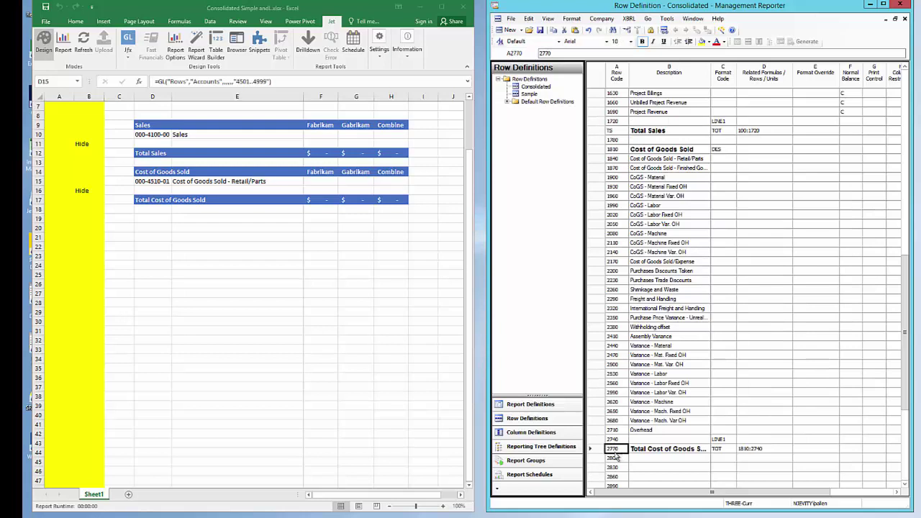
{"action": "left_click", "coordinate": [619, 131]}
{"action": "type", "text": "Sales"}
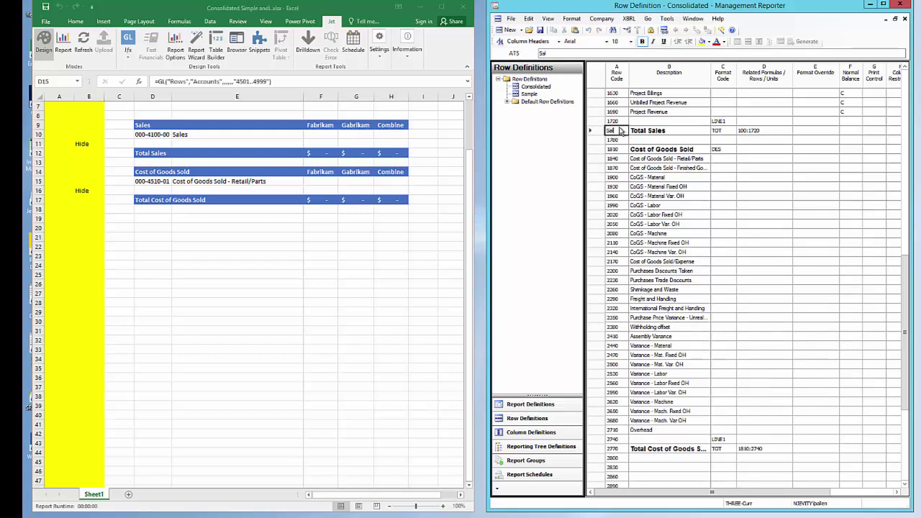
{"action": "left_click", "coordinate": [613, 450]}
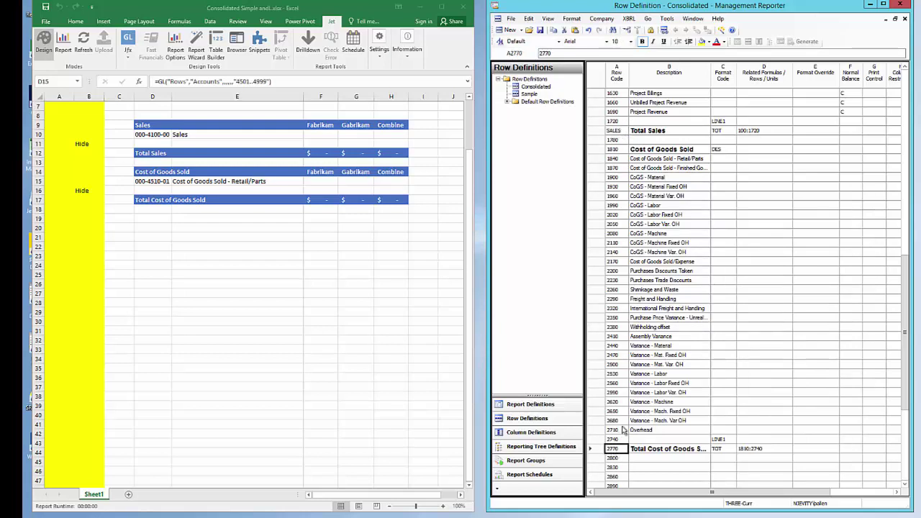
{"action": "type", "text": "COGS"}
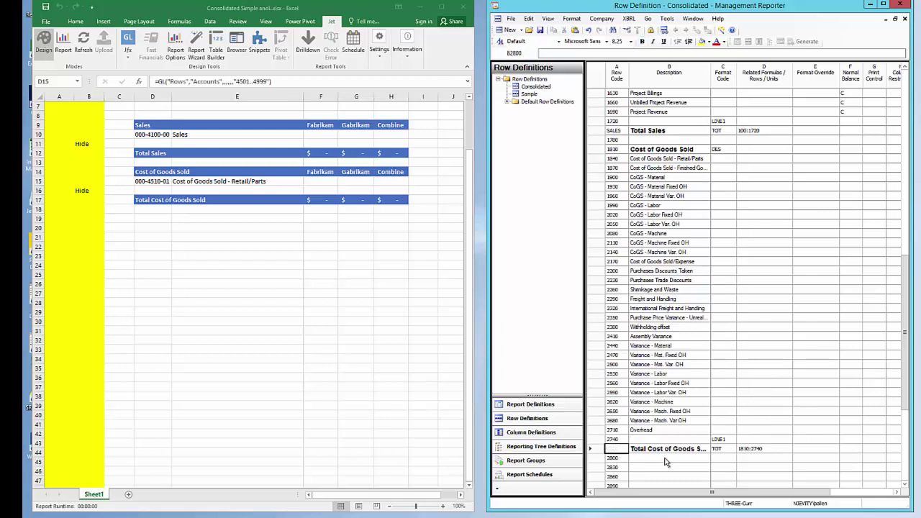
{"action": "left_click", "coordinate": [669, 448]}
Add a Gross Profit row with format code TOT and formula SALES-COGS
{"action": "scroll", "coordinate": [669, 461], "scroll_direction": "down", "scroll_amount": 2}
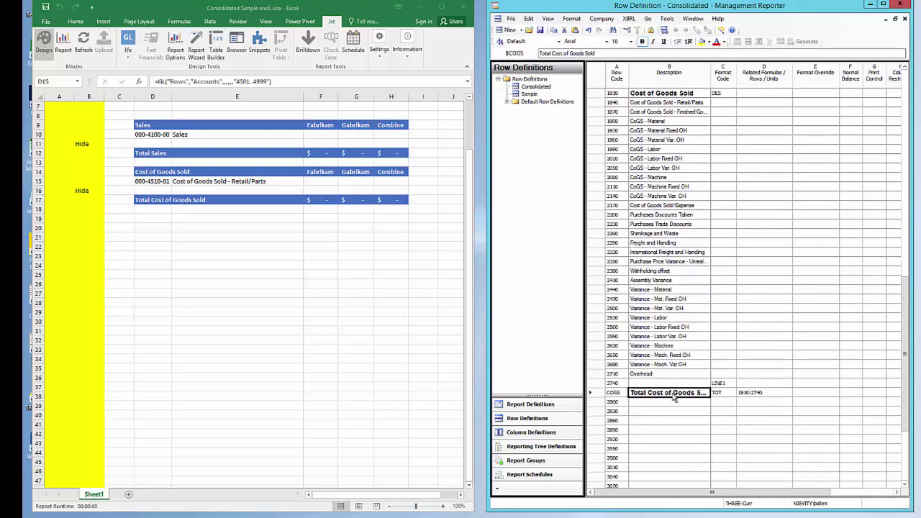
{"action": "left_click", "coordinate": [665, 414]}
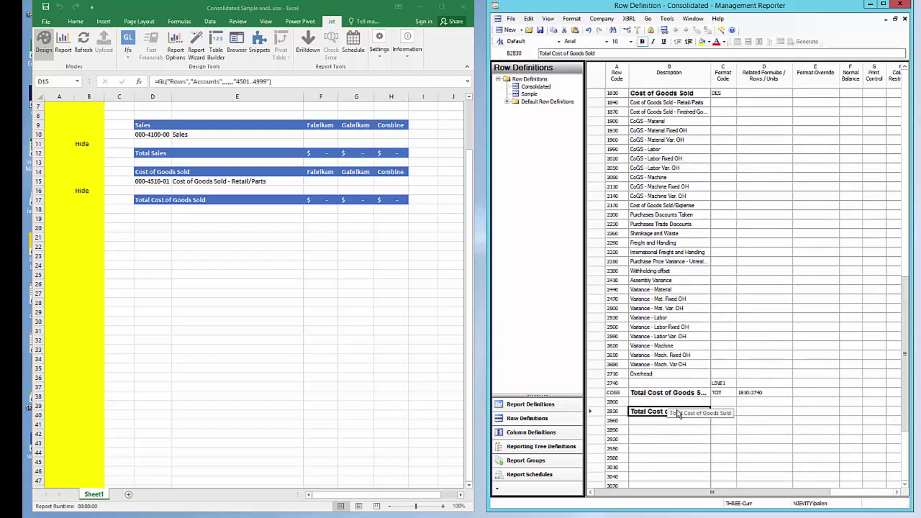
{"action": "type", "text": "N"}
{"action": "key", "text": "BackSpace"}
{"action": "type", "text": "Gr"}
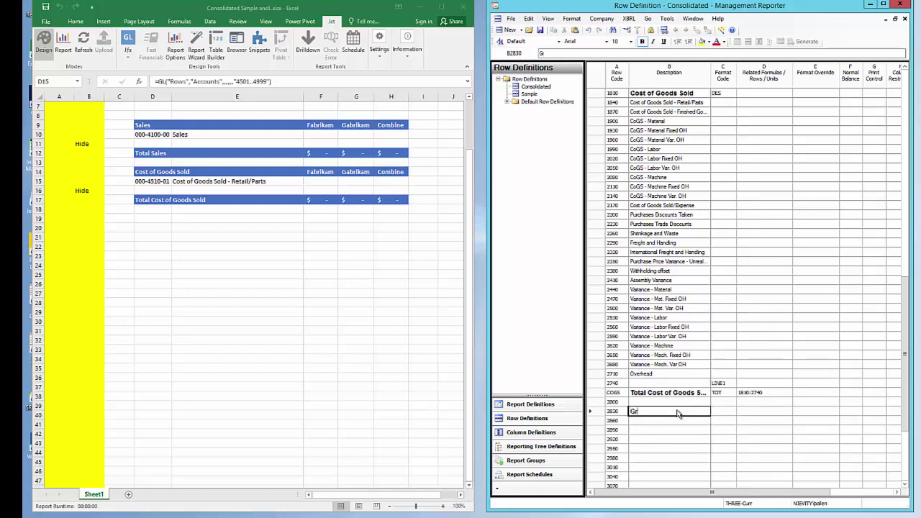
{"action": "type", "text": "oss Profit"}
{"action": "key", "text": "Tab"}
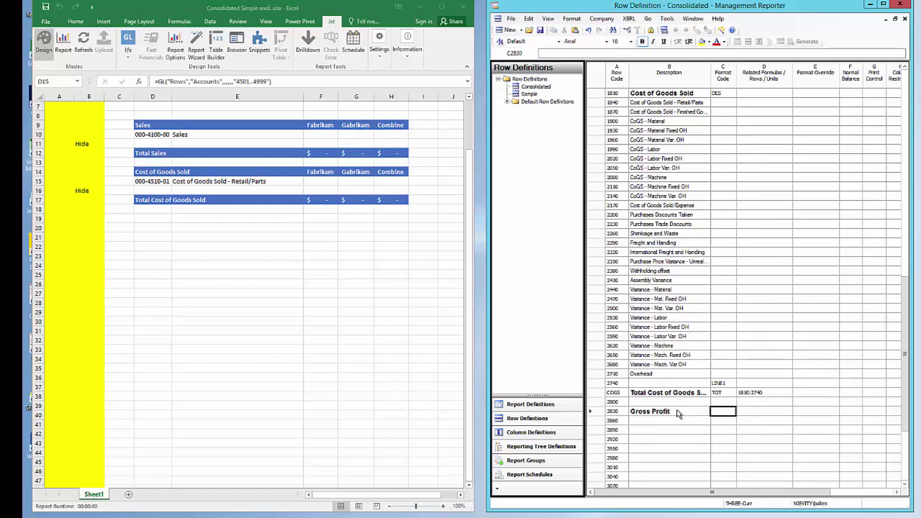
{"action": "type", "text": "TOT"}
{"action": "key", "text": "Tab"}
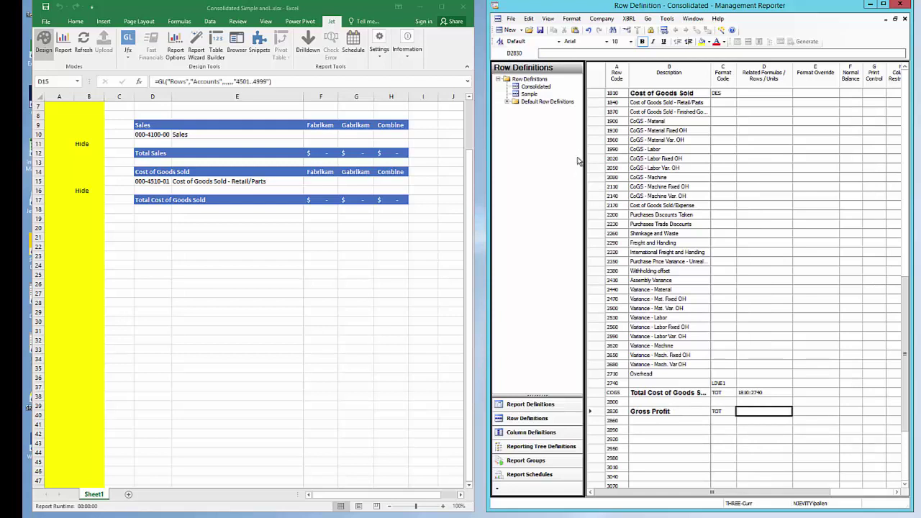
{"action": "type", "text": "Sales-COGS"}
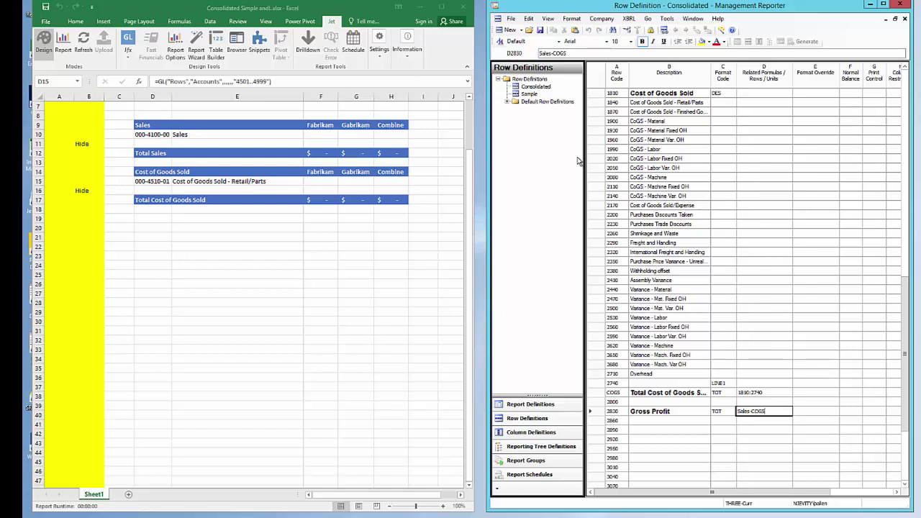
{"action": "key", "text": "Tab"}
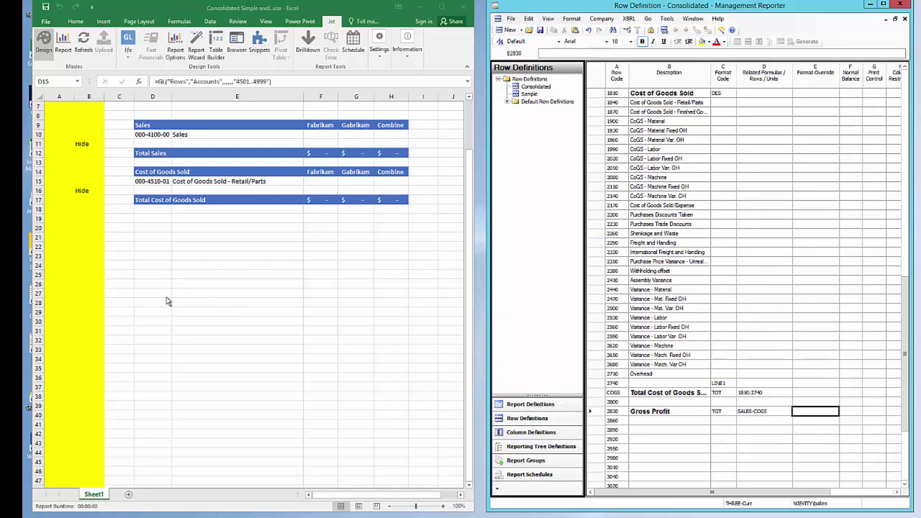
Copy the Total Cost of Goods Sold row into row 19 and relabel it Gross Margin
{"action": "left_click", "coordinate": [148, 275]}
{"action": "left_click_drag", "start_coordinate": [161, 204], "coordinate": [380, 200]}
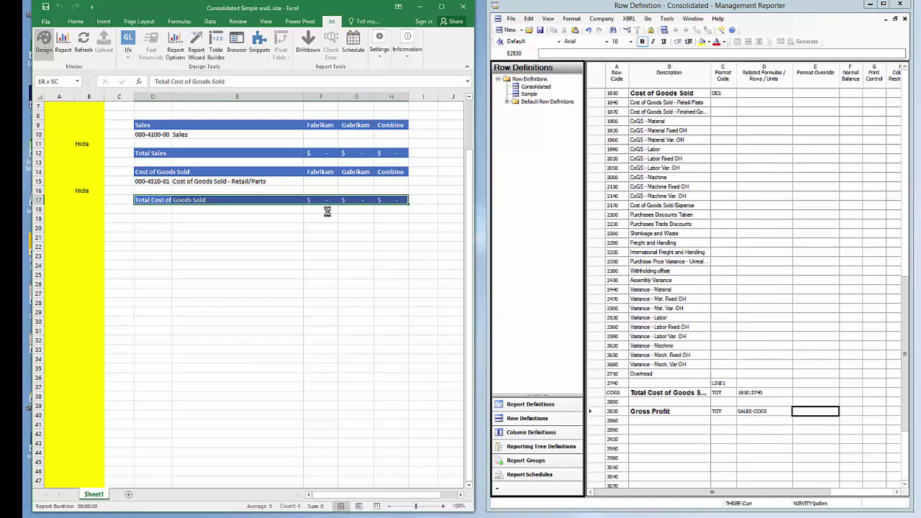
{"action": "key", "text": "ctrl+c"}
{"action": "left_click", "coordinate": [157, 219]}
{"action": "key", "text": "ctrl+v"}
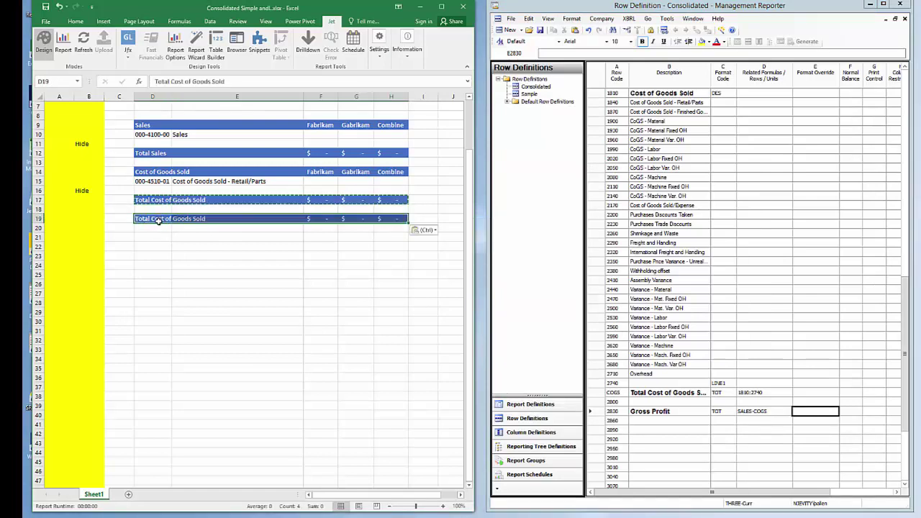
{"action": "left_click", "coordinate": [170, 215]}
{"action": "type", "text": "Gross Margin"}
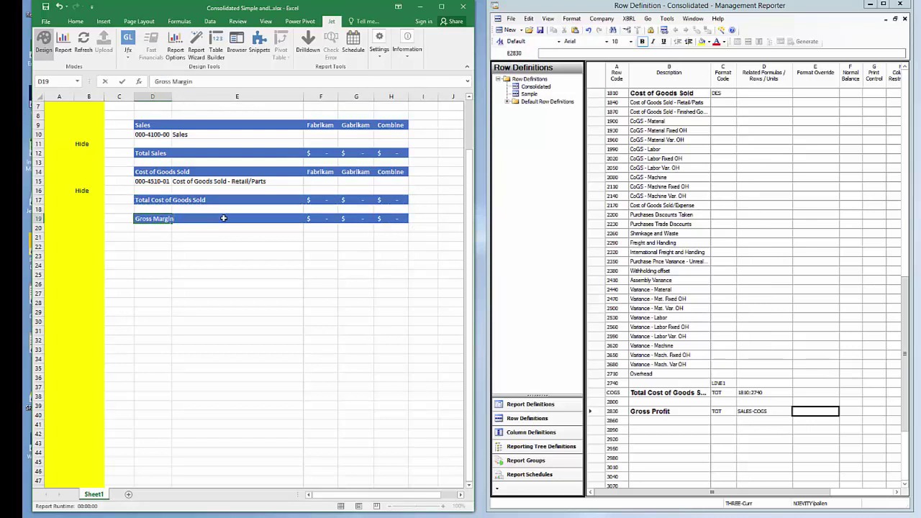
{"action": "key", "text": "Return"}
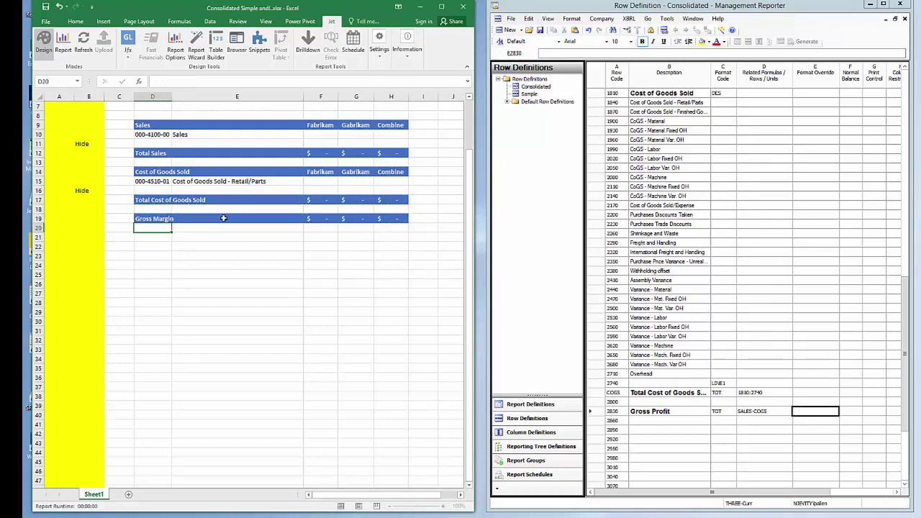
Enter =F12-F17 in F19 and fill the formula across to H19
{"action": "left_click", "coordinate": [325, 219]}
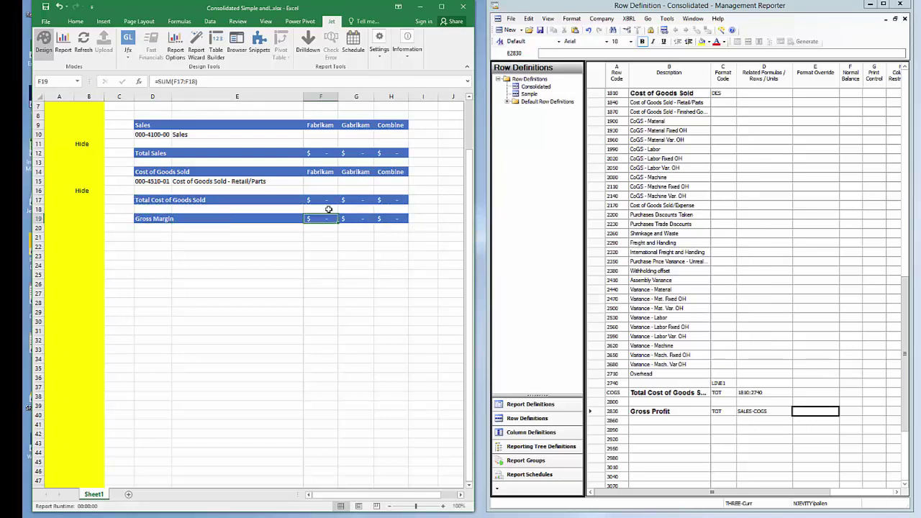
{"action": "type", "text": "="}
{"action": "left_click", "coordinate": [328, 153]}
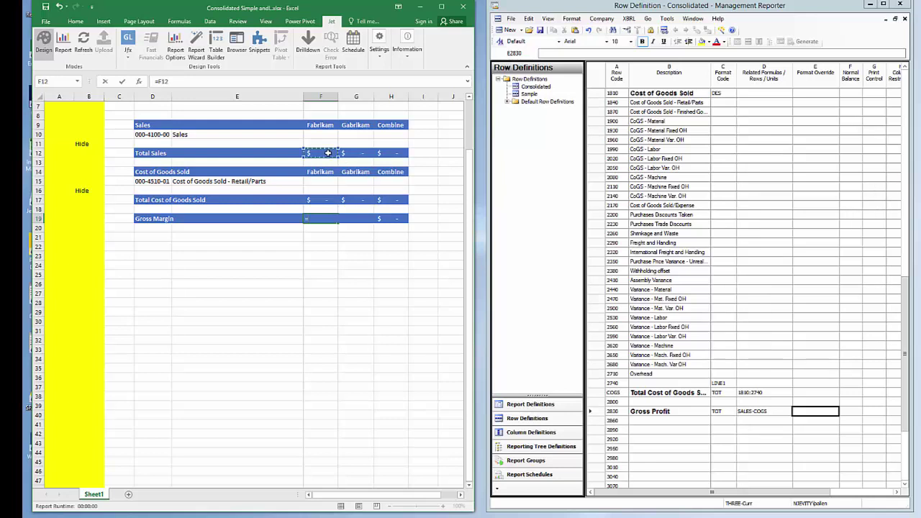
{"action": "type", "text": "-"}
{"action": "left_click", "coordinate": [335, 201]}
{"action": "key", "text": "Return"}
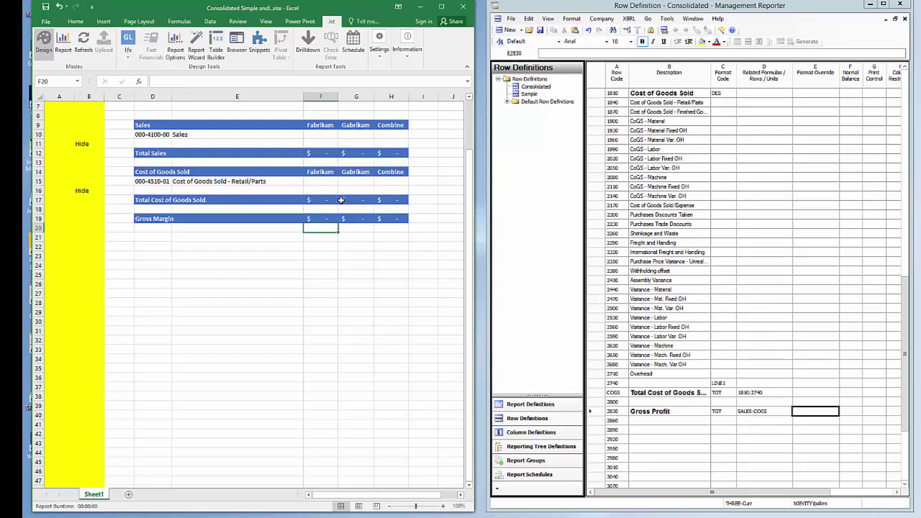
{"action": "left_click", "coordinate": [336, 219]}
{"action": "key", "text": "ctrl+c"}
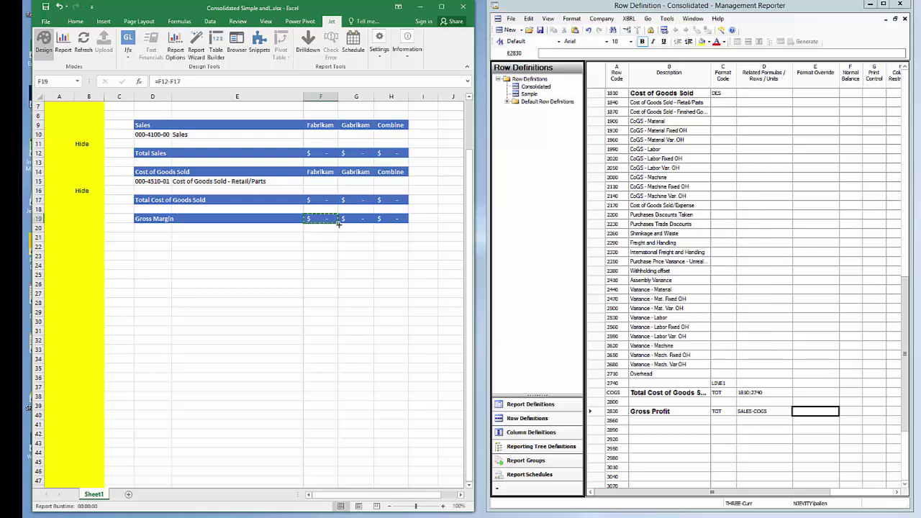
{"action": "left_click_drag", "start_coordinate": [338, 224], "coordinate": [406, 220]}
{"action": "left_click_drag", "start_coordinate": [406, 219], "coordinate": [407, 219]}
{"action": "left_click", "coordinate": [257, 317]}
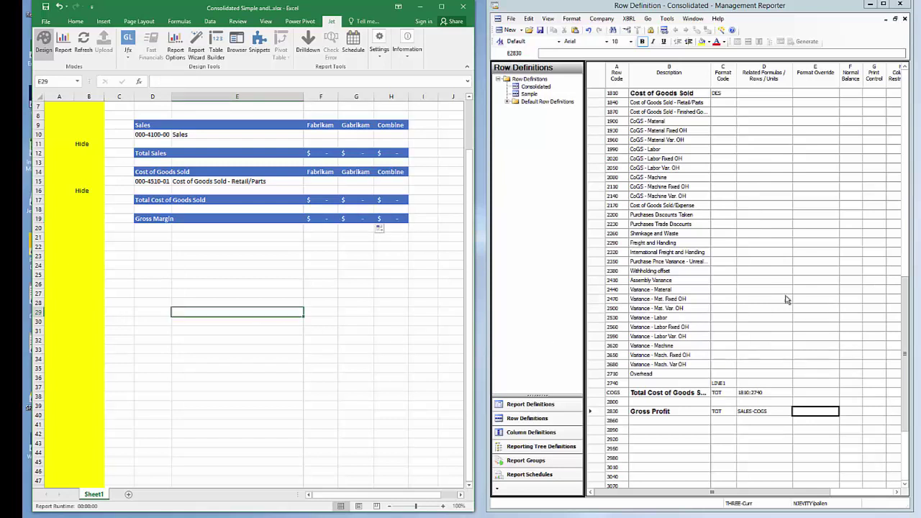
Minimize the Word sample report and move the stopwatch over the Excel window
{"action": "key", "text": "alt+Tab"}
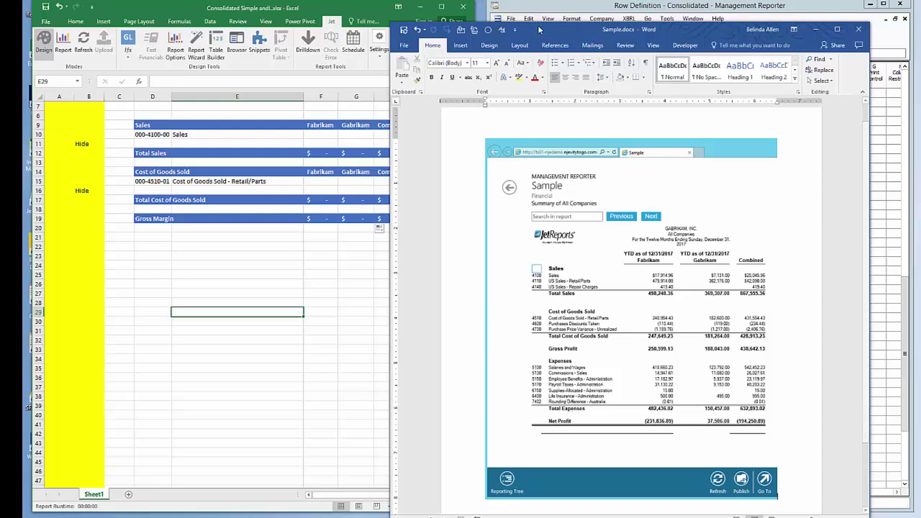
{"action": "key", "text": "super+Down"}
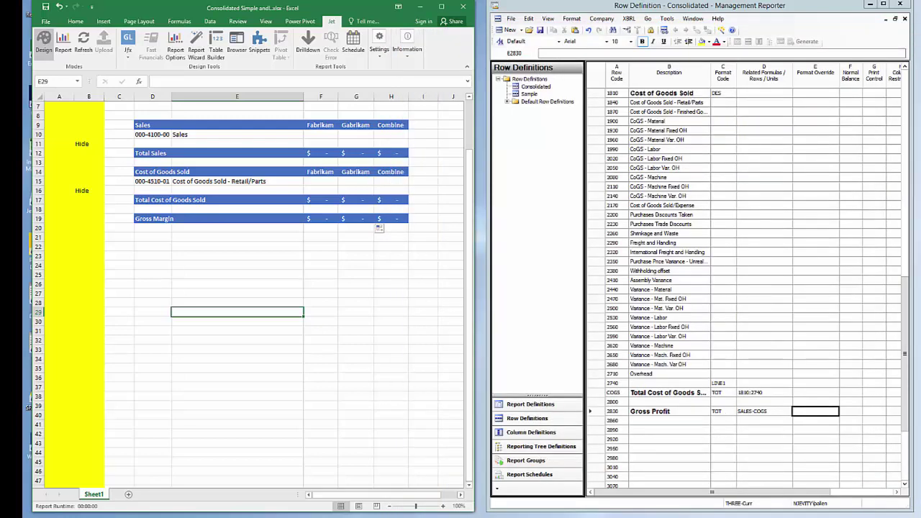
{"action": "left_click_drag", "start_coordinate": [717, 138], "coordinate": [316, 111]}
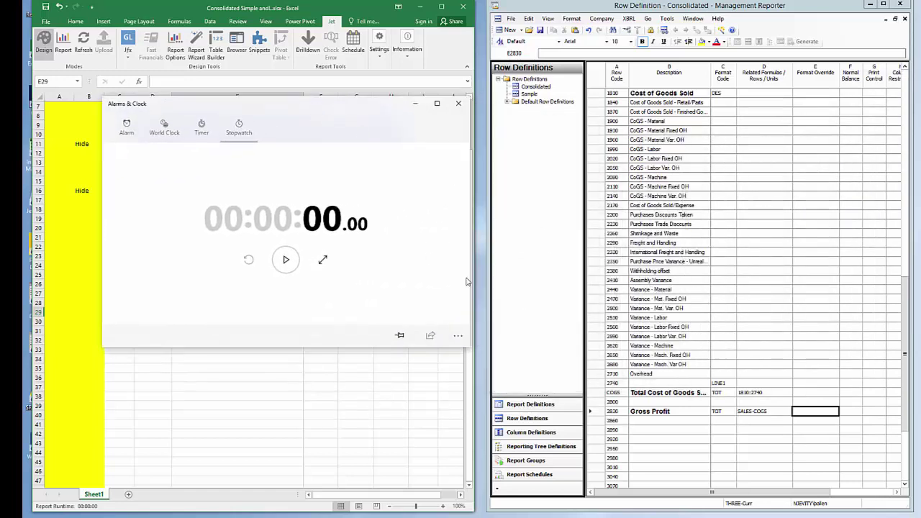
Start the stopwatch and add an Expenses heading row with format code DES
{"action": "left_click", "coordinate": [286, 259]}
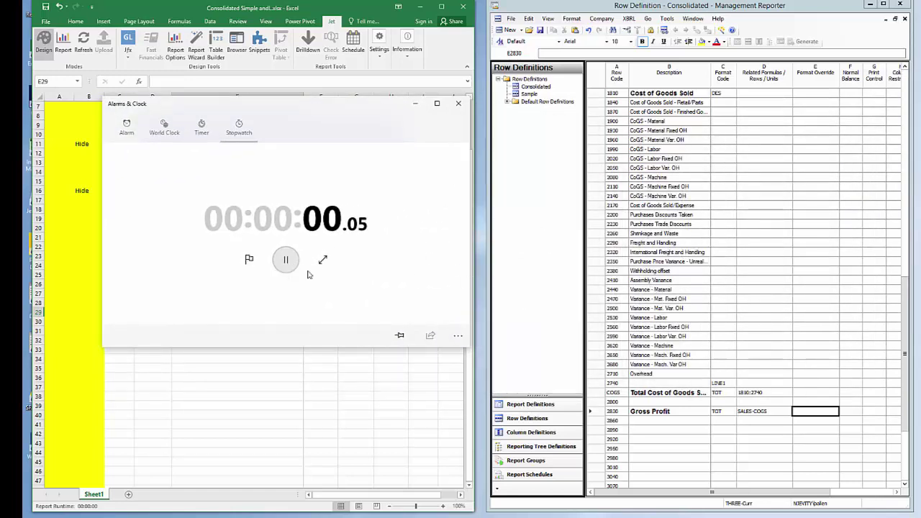
{"action": "left_click", "coordinate": [647, 430]}
{"action": "type", "text": "Ec"}
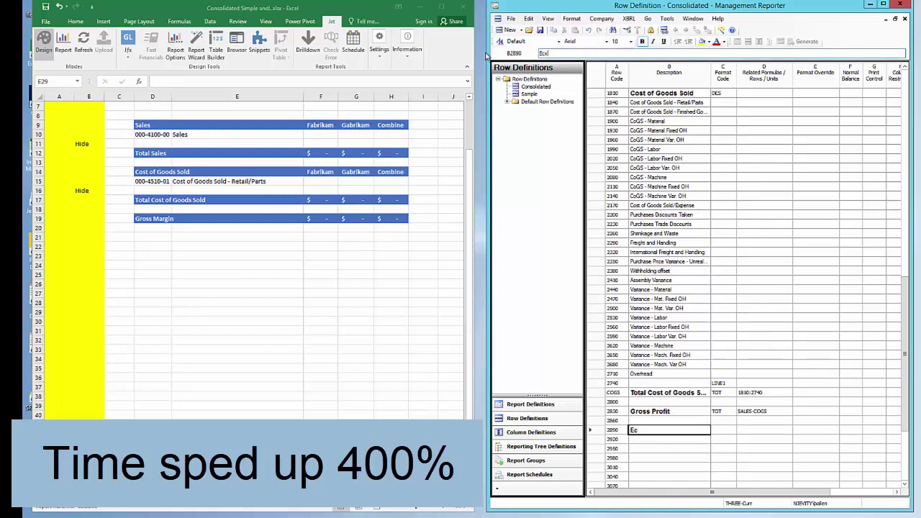
{"action": "key", "text": "BackSpace"}
{"action": "type", "text": "xpenses"}
{"action": "key", "text": "Tab"}
{"action": "type", "text": "DES"}
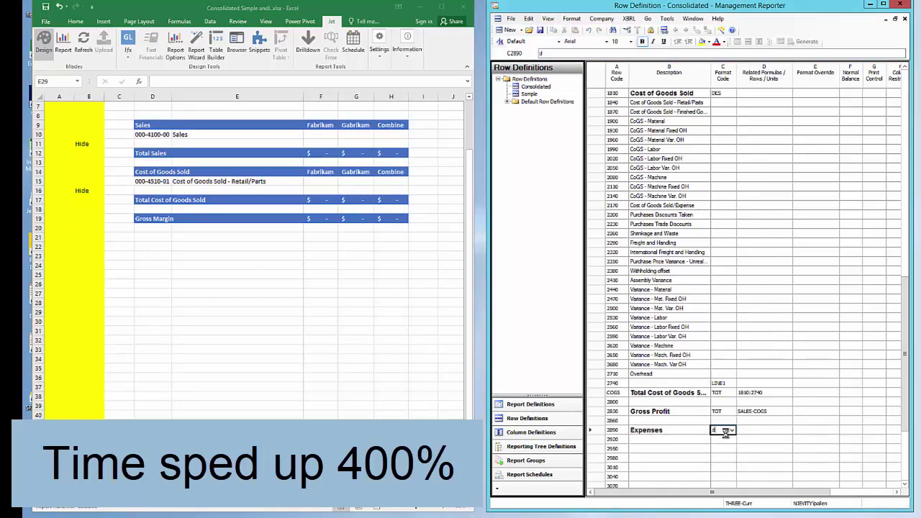
{"action": "key", "text": "Return"}
Insert account rows 5000–8999 from dimensions and add a LINE1 underline below them
{"action": "left_click", "coordinate": [529, 18]}
{"action": "left_click", "coordinate": [568, 120]}
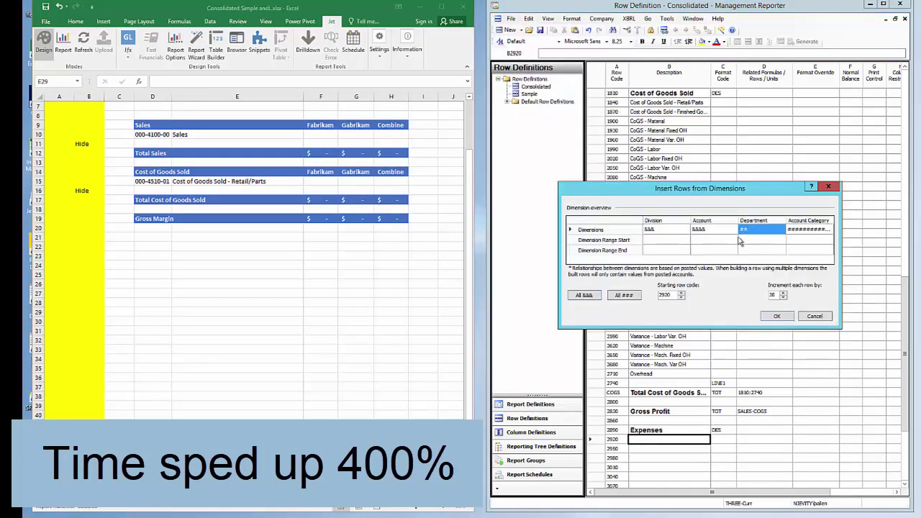
{"action": "left_click", "coordinate": [708, 241]}
{"action": "type", "text": "5000"}
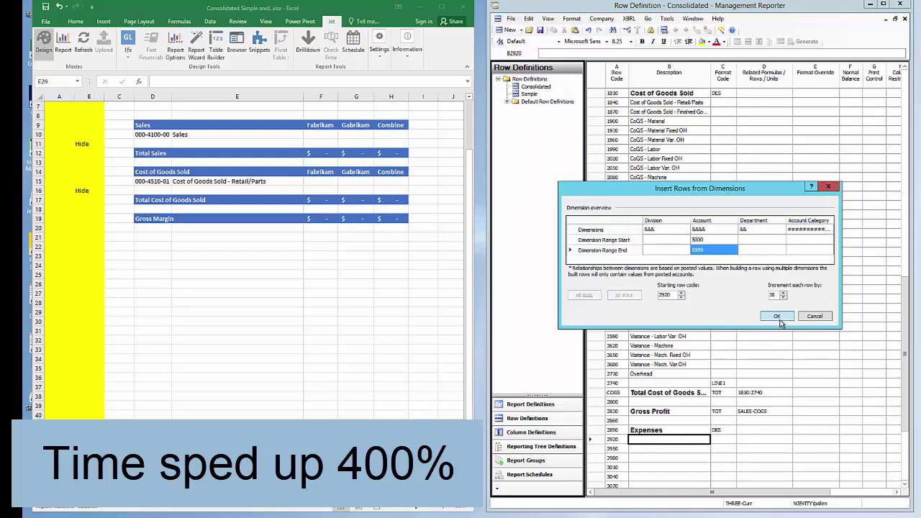
{"action": "left_click", "coordinate": [777, 316]}
{"action": "scroll", "coordinate": [745, 420], "scroll_direction": "down", "scroll_amount": 20}
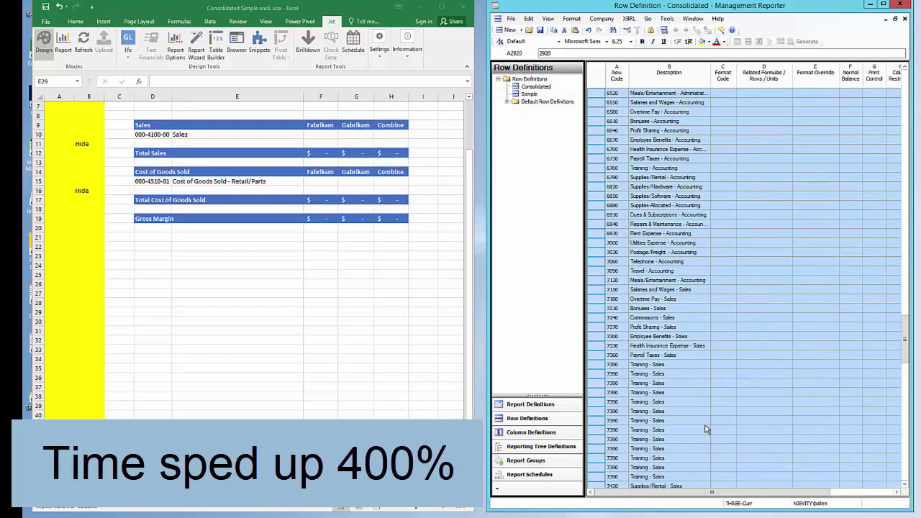
{"action": "left_click", "coordinate": [723, 310]}
{"action": "left_click", "coordinate": [727, 313]}
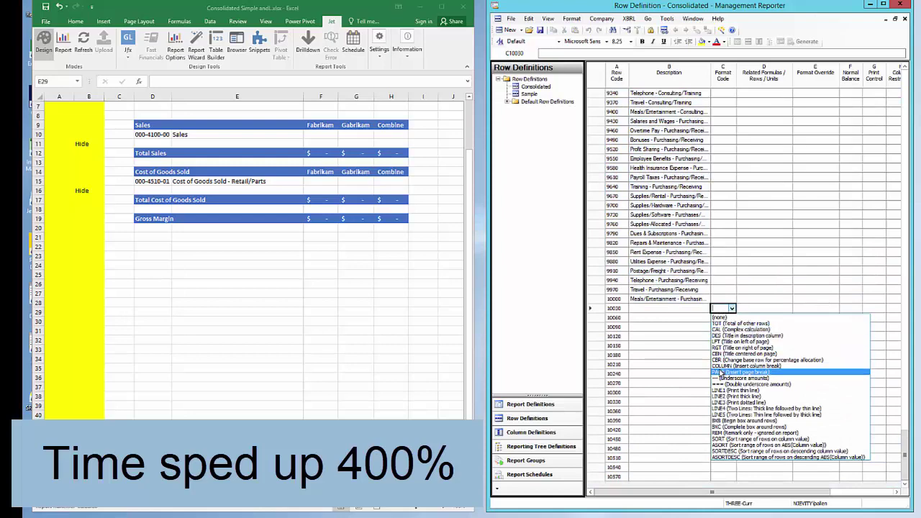
{"action": "left_click", "coordinate": [749, 374]}
Add a Total Expenses row totalling 2890:10030
{"action": "left_click", "coordinate": [677, 318]}
{"action": "type", "text": "Total Cost of Goods Sold"}
{"action": "type", "text": "Total Expenses"}
{"action": "key", "text": "Tab"}
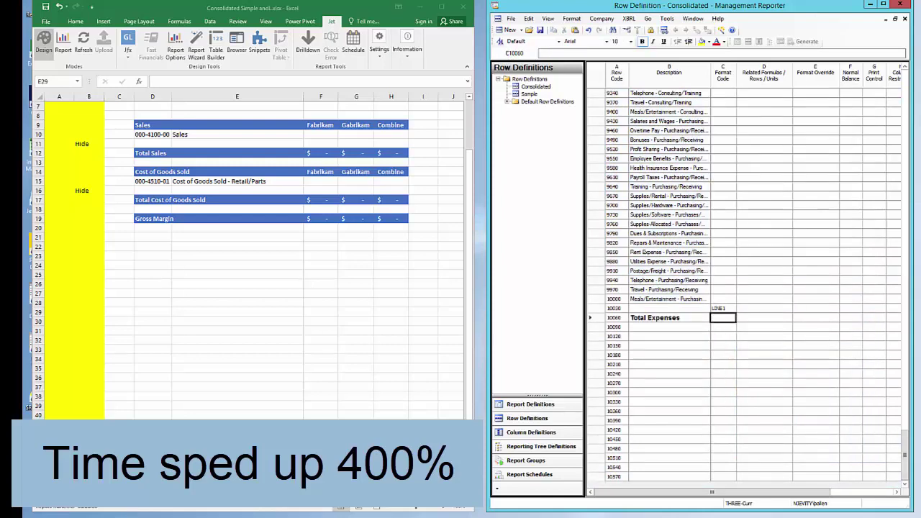
{"action": "left_click", "coordinate": [905, 77]}
{"action": "left_click", "coordinate": [622, 439]}
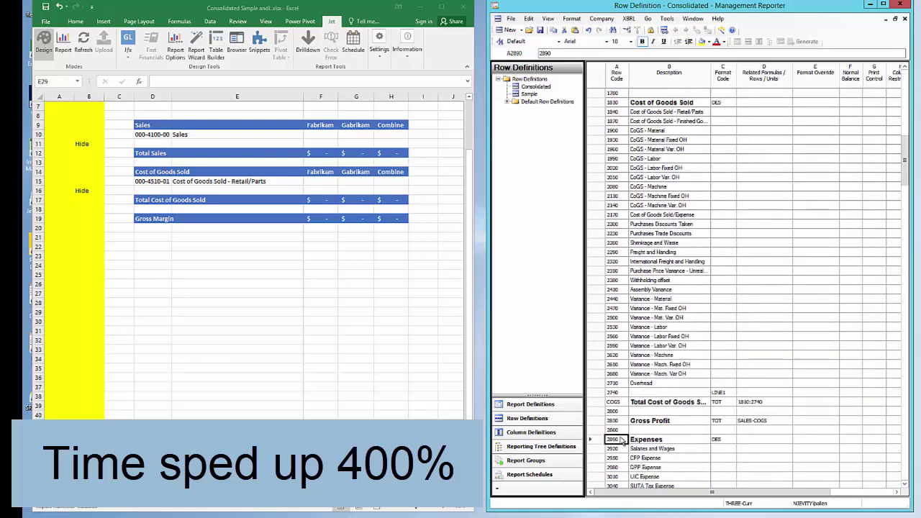
{"action": "left_click", "coordinate": [904, 470]}
{"action": "left_click", "coordinate": [739, 319]}
{"action": "type", "text": "2890"}
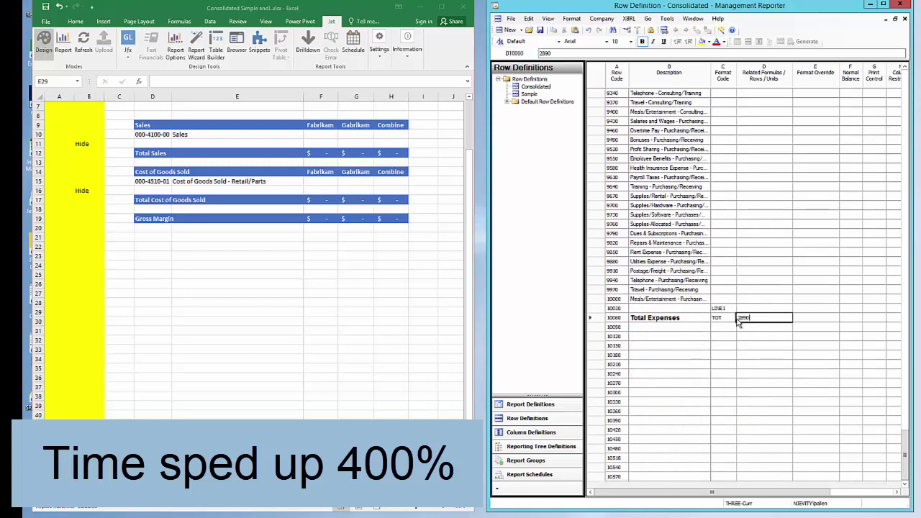
{"action": "type", "text": ":10030"}
Add a Net Profit row and check the Gross Profit row code
{"action": "left_click", "coordinate": [659, 338]}
{"action": "type", "text": "Net "}
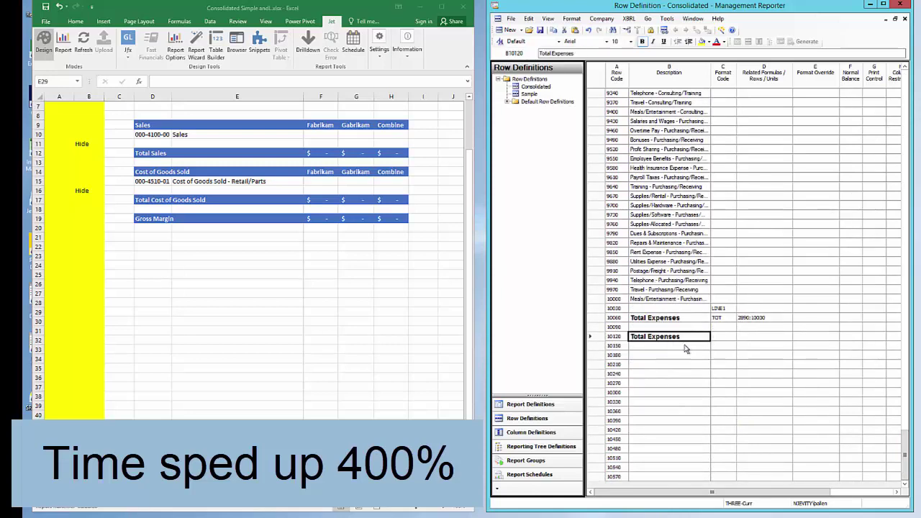
{"action": "type", "text": "Profit"}
{"action": "left_click", "coordinate": [615, 318]}
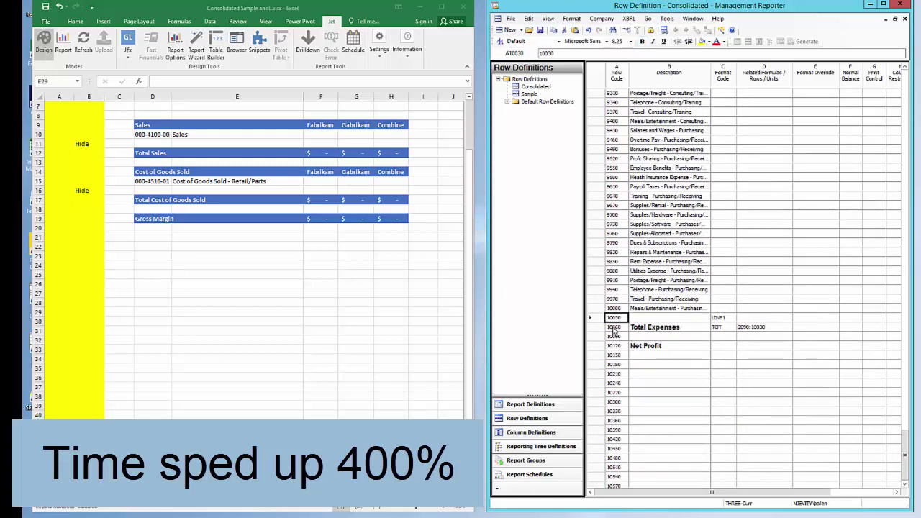
{"action": "left_click", "coordinate": [905, 84]}
{"action": "left_click", "coordinate": [904, 84]}
{"action": "left_click", "coordinate": [905, 85]}
{"action": "left_click", "coordinate": [612, 430]}
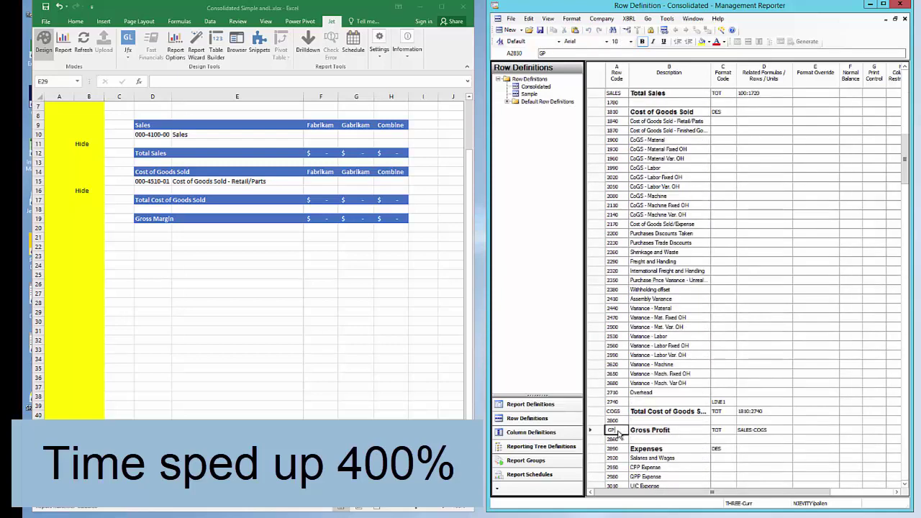
{"action": "key", "text": "Right"}
{"action": "scroll", "coordinate": [886, 470], "scroll_direction": "down", "scroll_amount": 10}
Give Net Profit format code TOT, code the blank row DES, and recode Total Expenses as EXP
{"action": "left_click_drag", "start_coordinate": [851, 482], "coordinate": [908, 469]}
{"action": "scroll", "coordinate": [727, 329], "scroll_direction": "down", "scroll_amount": 7}
{"action": "left_click", "coordinate": [723, 337]}
{"action": "type", "text": "TOT"}
{"action": "key", "text": "Tab"}
{"action": "type", "text": "GF"}
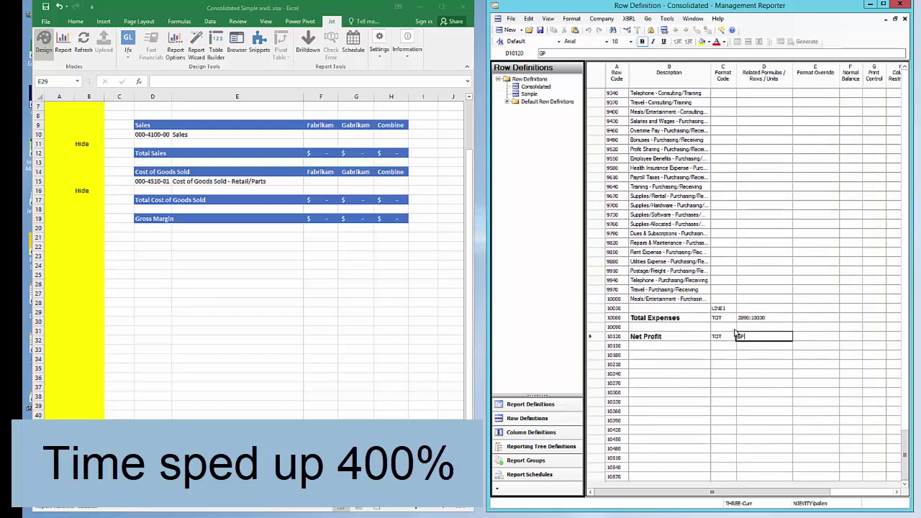
{"action": "key", "text": "Tab"}
{"action": "left_click", "coordinate": [724, 327]}
{"action": "type", "text": "DES"}
{"action": "left_click", "coordinate": [614, 318]}
{"action": "type", "text": "EXP"}
Complete the Net Profit formula as GP-EXP and add a dotted line below it
{"action": "double_click", "coordinate": [763, 337]}
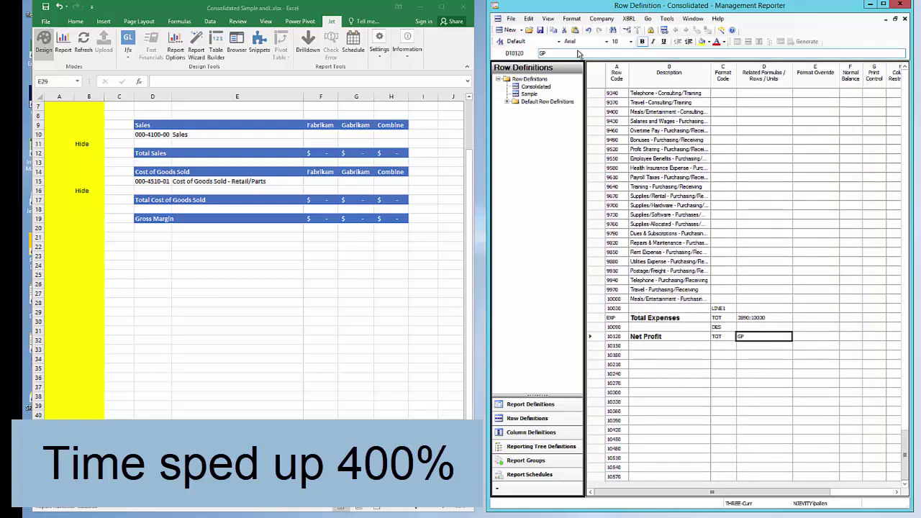
{"action": "type", "text": "-EXP"}
{"action": "key", "text": "Return"}
{"action": "left_click", "coordinate": [725, 345]}
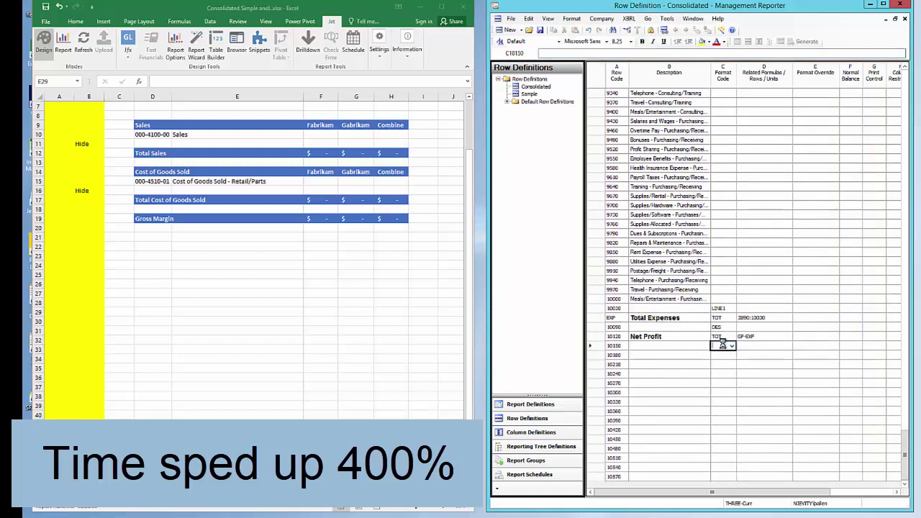
{"action": "left_click", "coordinate": [731, 346]}
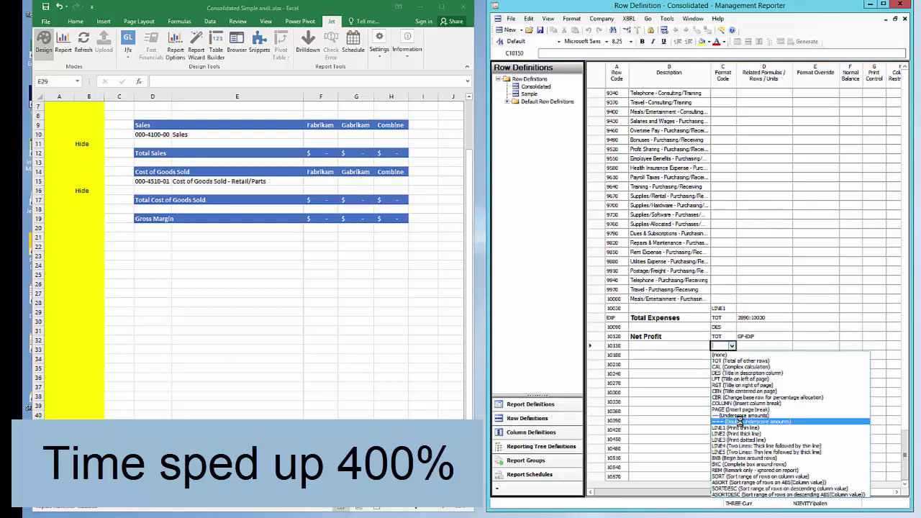
{"action": "left_click", "coordinate": [748, 390]}
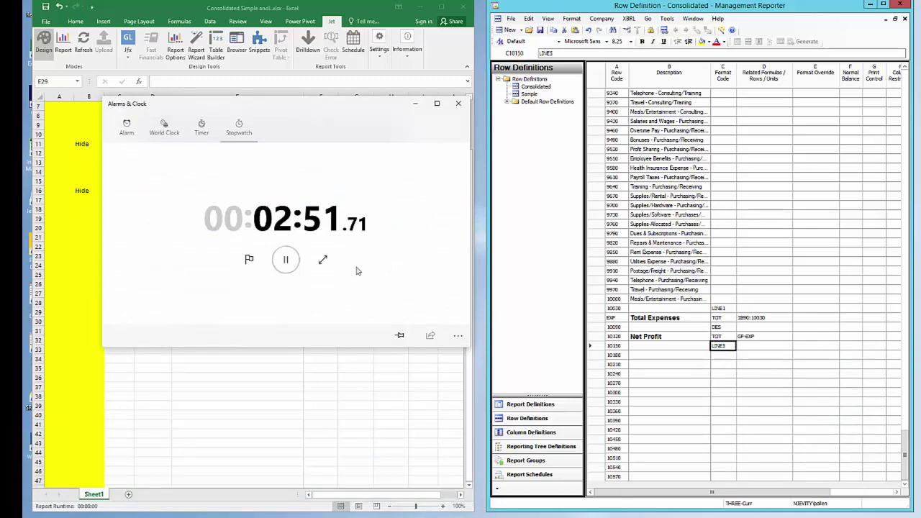
Stop the stopwatch and copy the Cost of Goods Sold block (rows 14–19) to row 21
{"action": "left_click", "coordinate": [286, 265]}
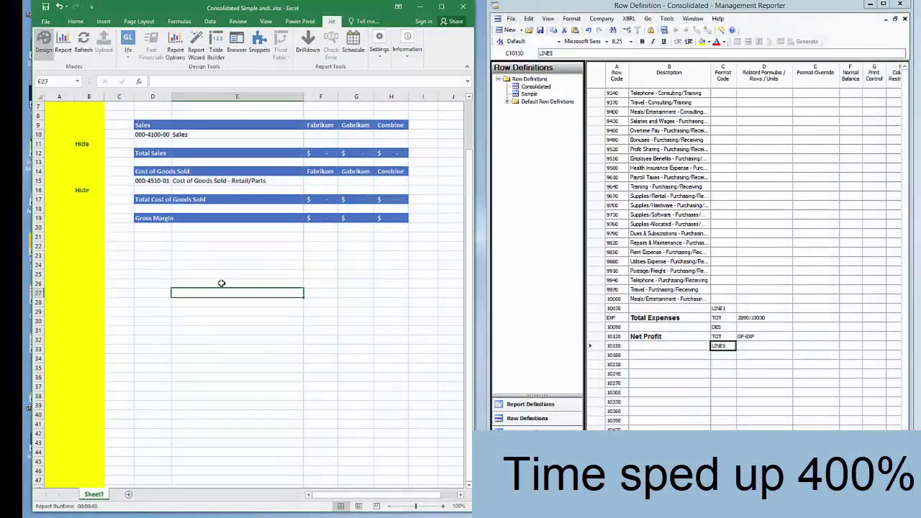
{"action": "left_click_drag", "start_coordinate": [41, 171], "coordinate": [38, 218]}
{"action": "key", "text": "ctrl+c"}
{"action": "left_click", "coordinate": [38, 236]}
{"action": "key", "text": "ctrl+v"}
Relabel the copied block as Expenses, Total Expenses and Net Margin
{"action": "left_click", "coordinate": [152, 235]}
{"action": "type", "text": "Expens"}
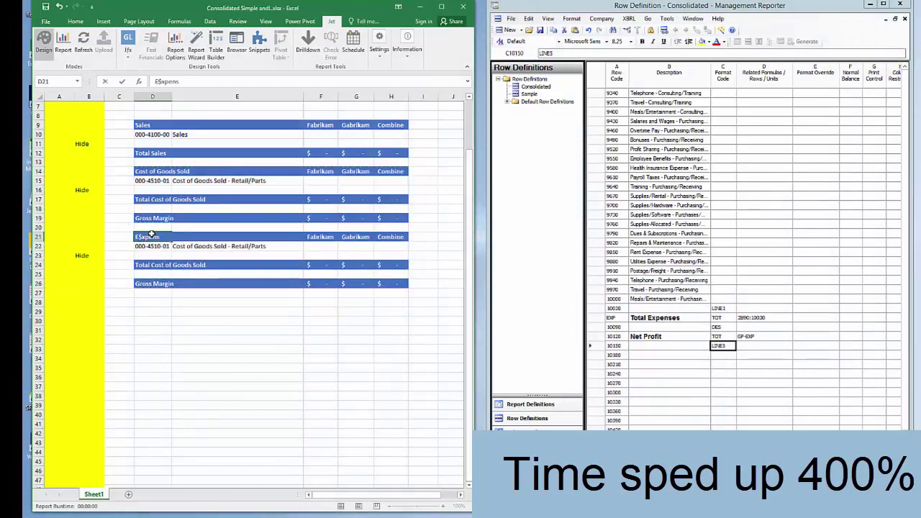
{"action": "type", "text": "ses"}
{"action": "key", "text": "Return"}
{"action": "left_click", "coordinate": [153, 265]}
{"action": "left_click_drag", "start_coordinate": [224, 82], "coordinate": [170, 81]}
{"action": "type", "text": "Expenses"}
{"action": "key", "text": "Return"}
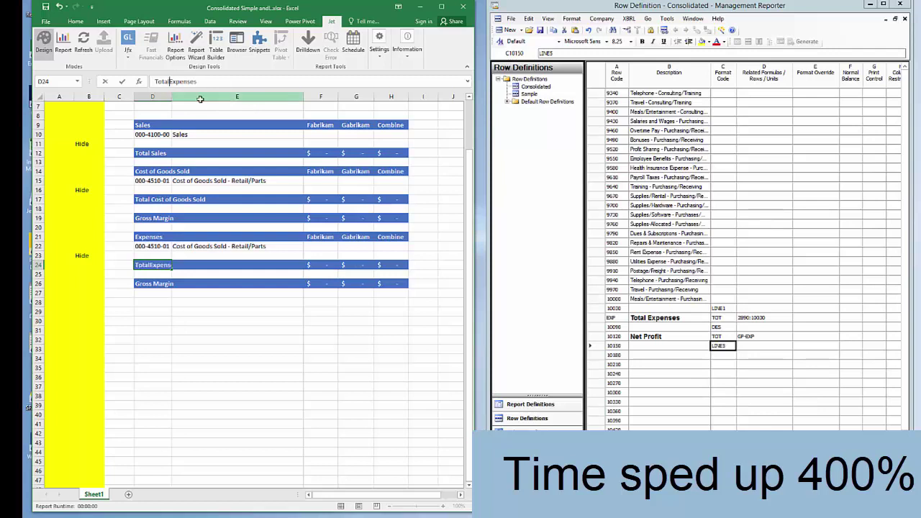
{"action": "left_click", "coordinate": [152, 283]}
{"action": "double_click", "coordinate": [164, 81]}
{"action": "type", "text": "Net"}
{"action": "key", "text": "Return"}
Change the GL formula in D22 to account range 5000..8999 with the Jet Function Wizard
{"action": "left_click", "coordinate": [153, 246]}
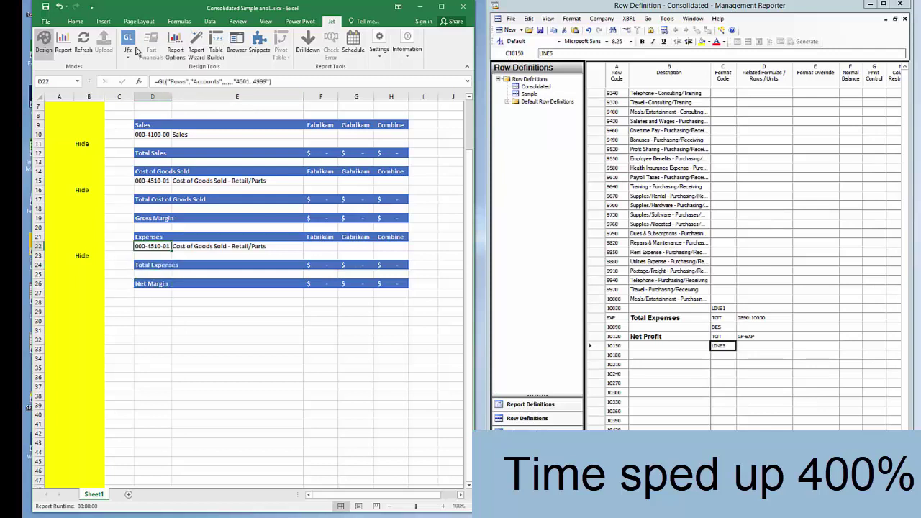
{"action": "left_click", "coordinate": [128, 49]}
{"action": "left_click", "coordinate": [139, 101]}
{"action": "left_click", "coordinate": [210, 365]}
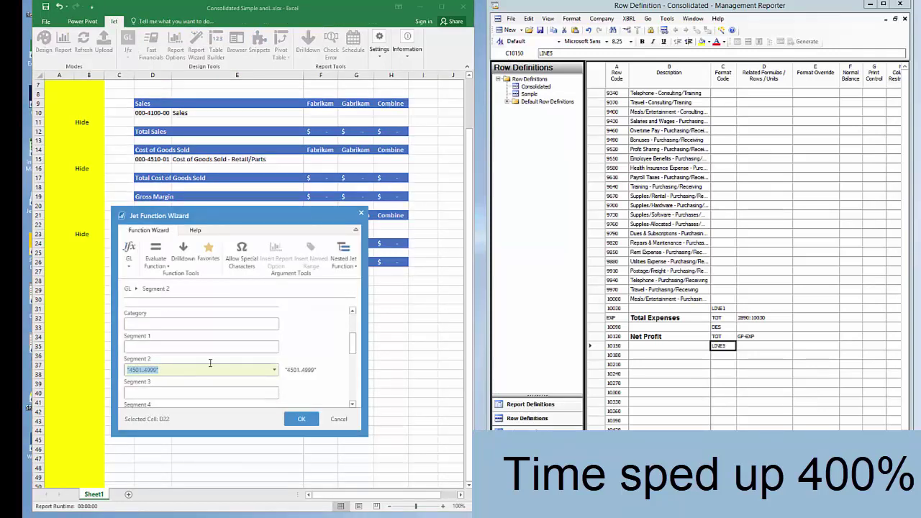
{"action": "type", "text": "4"}
{"action": "type", "text": "000..8999"}
{"action": "key", "text": "Return"}
Enter =F17-F24 in F26 as the Net Margin and extend it to the next column
{"action": "left_click", "coordinate": [321, 284]}
{"action": "type", "text": "="}
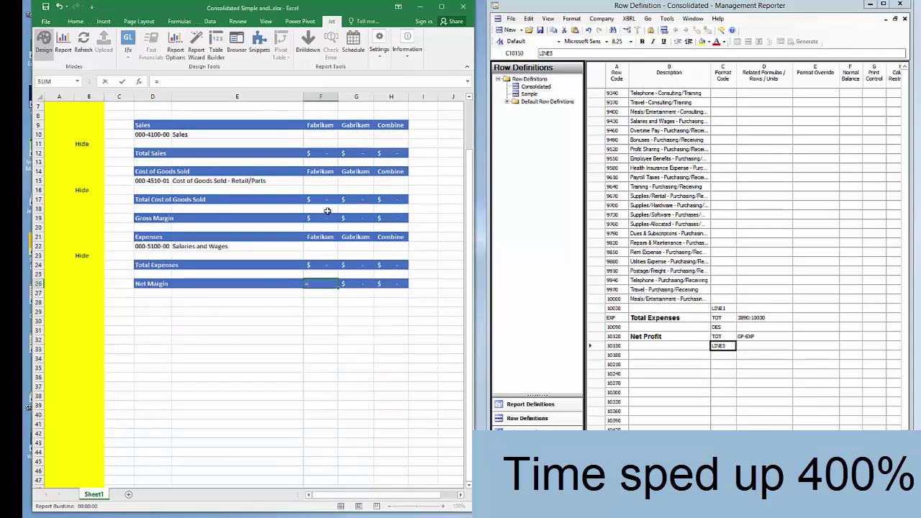
{"action": "left_click", "coordinate": [324, 200]}
{"action": "type", "text": "-"}
{"action": "left_click", "coordinate": [327, 265]}
{"action": "key", "text": "Return"}
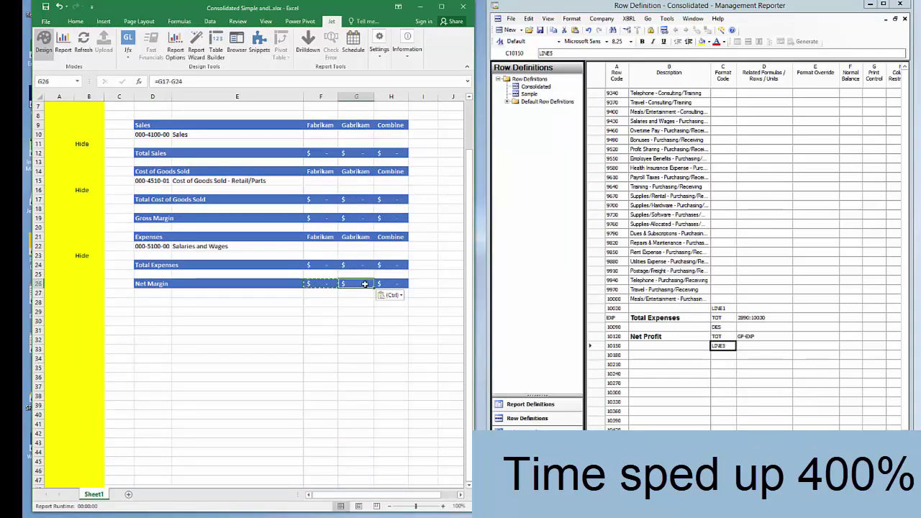
{"action": "left_click", "coordinate": [320, 348]}
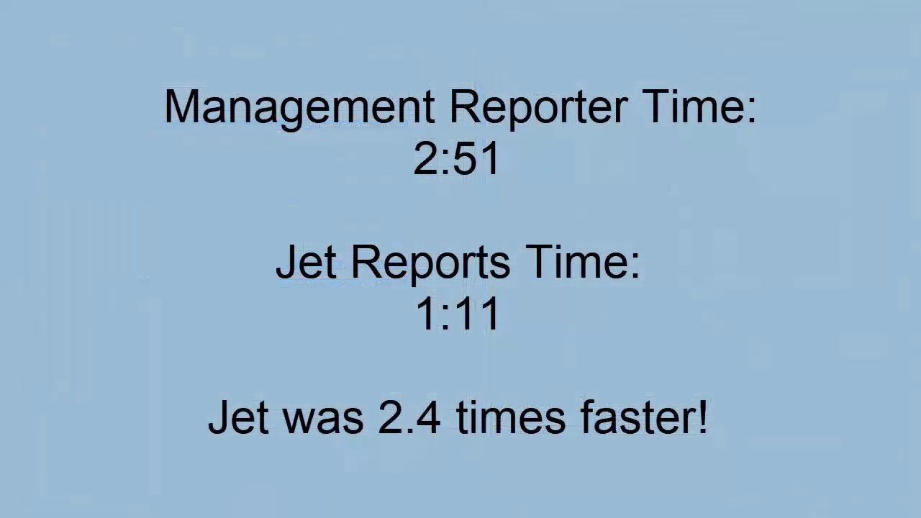